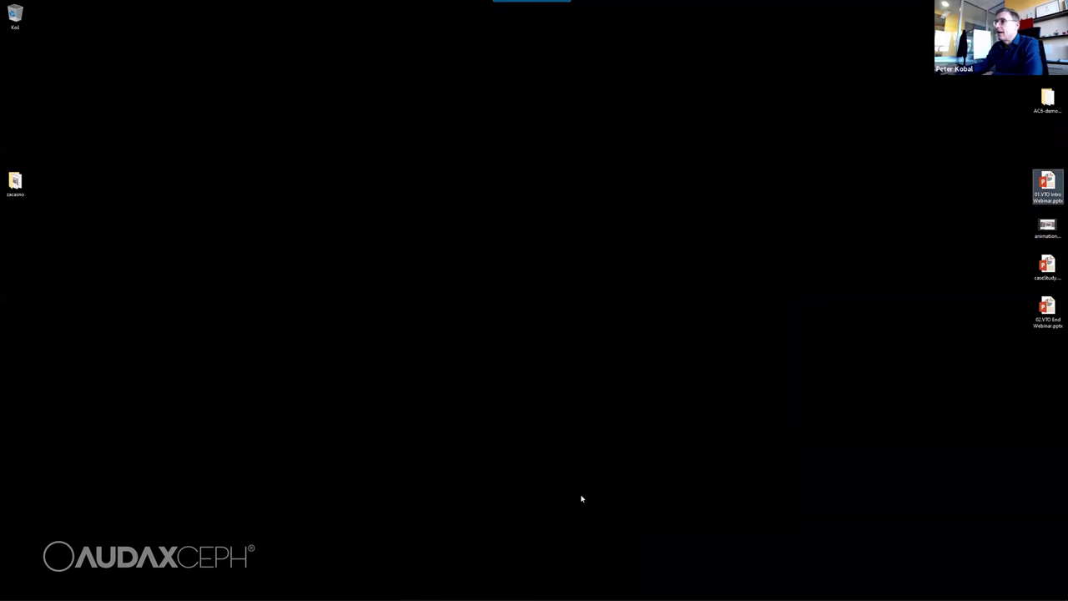
Step: Close the PowerPoint presentation and bring up the taskbar over the empty desktop
mouse_move(481, 591)
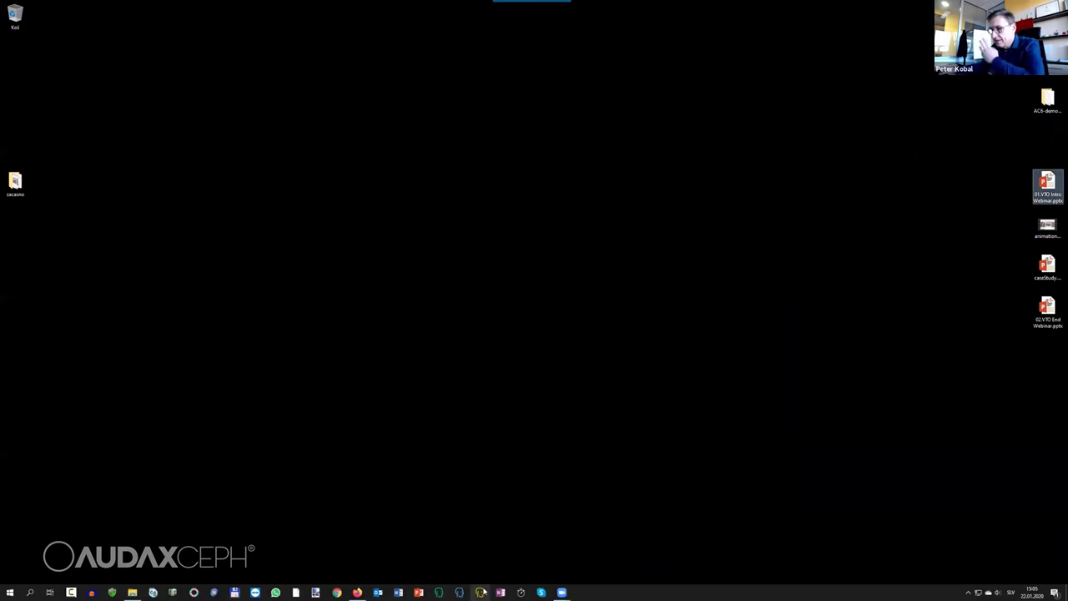
Step: Launch AudaxCeph from its taskbar jump list
click(564, 457)
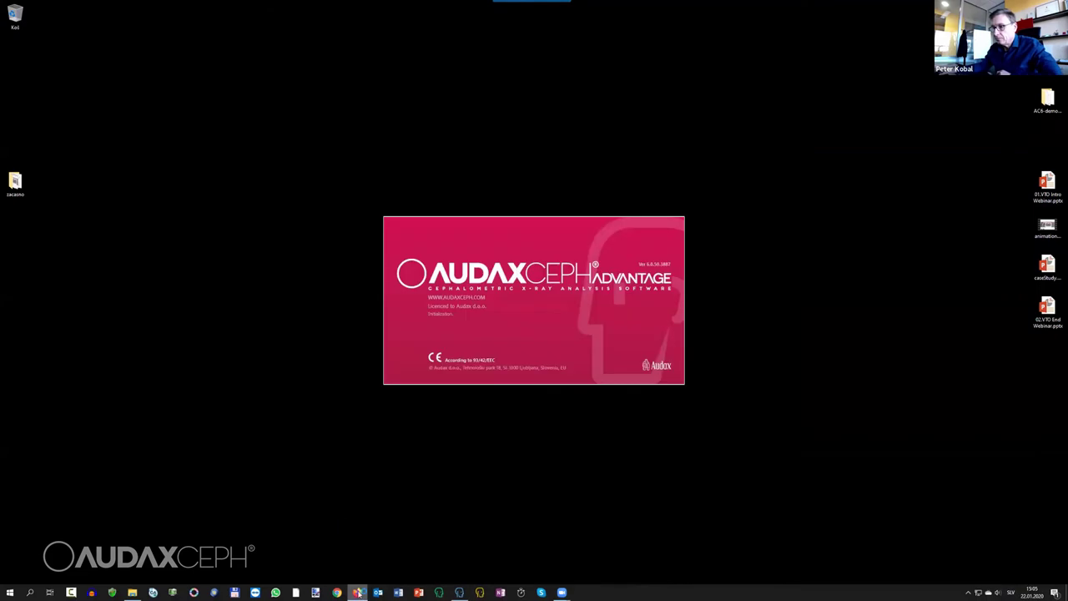
right_click(357, 592)
click(640, 422)
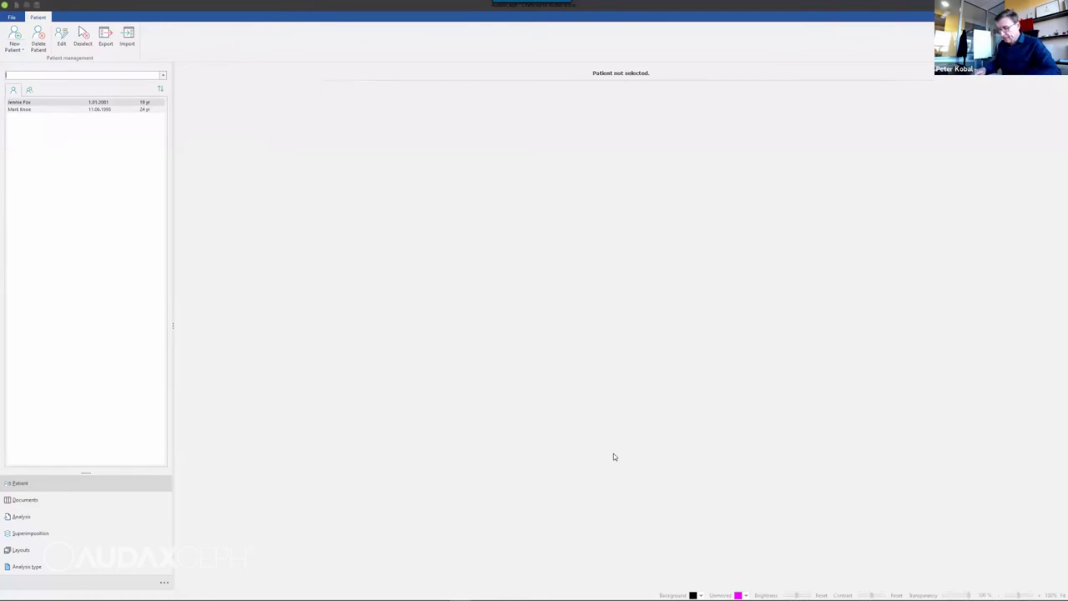
Step: Create a new female patient record with the patient's full name and save it
click(14, 35)
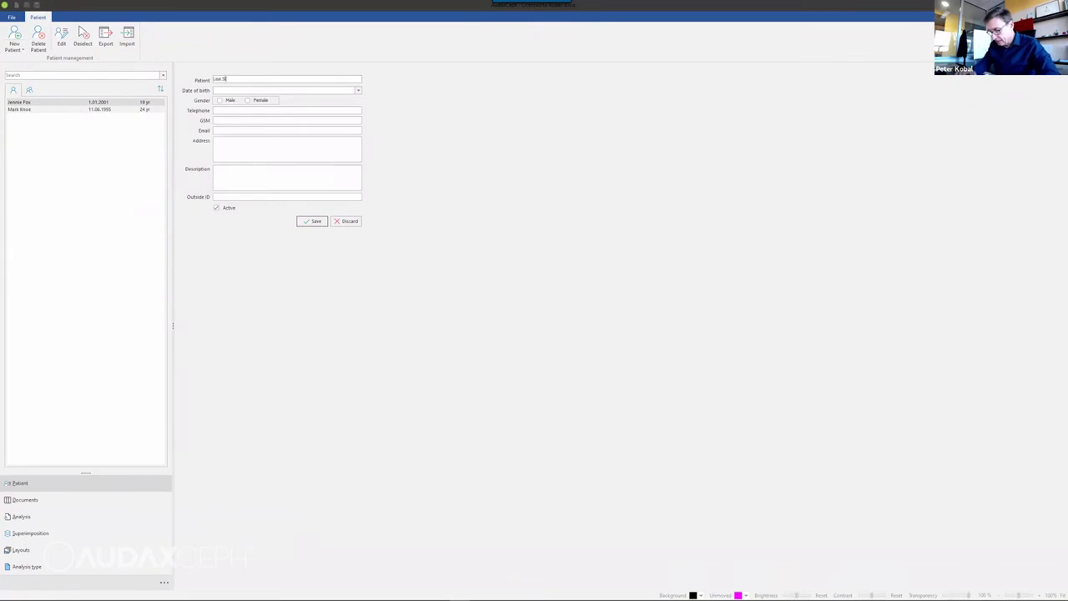
text(Lisa Simpson)
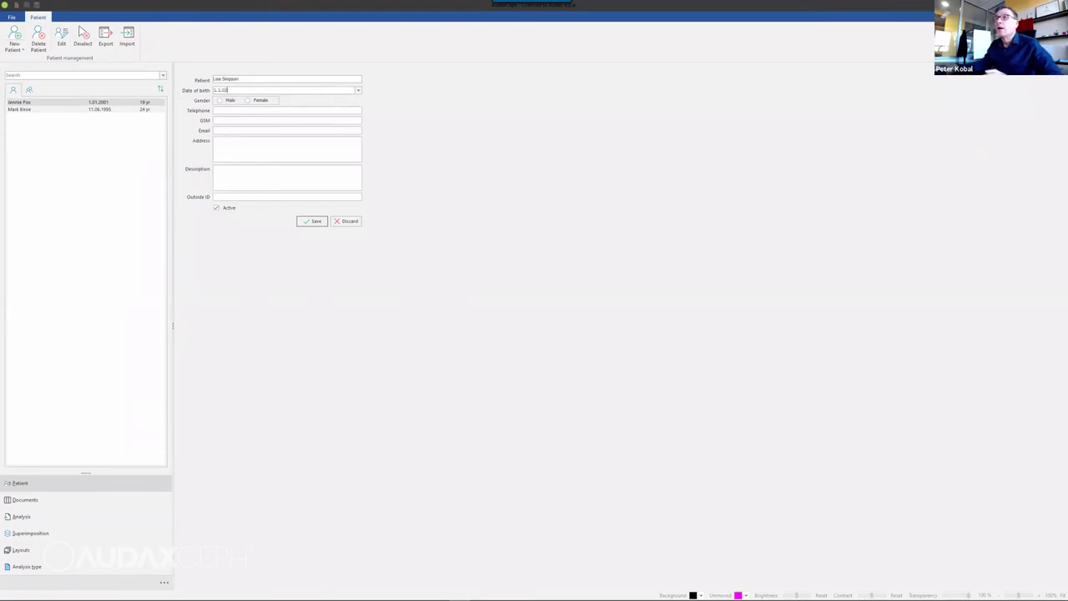
click(259, 100)
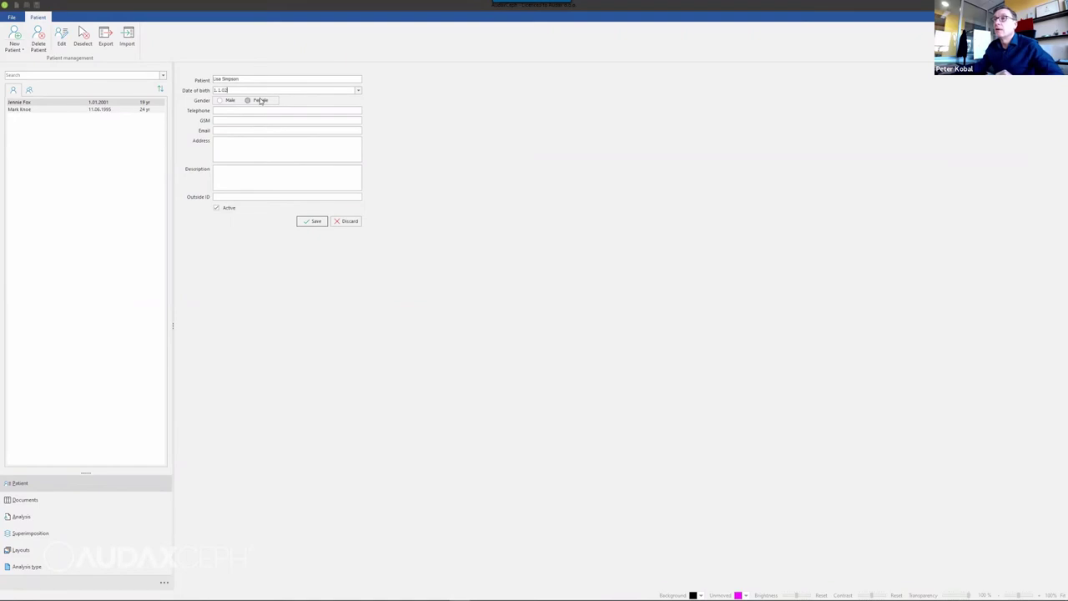
click(309, 223)
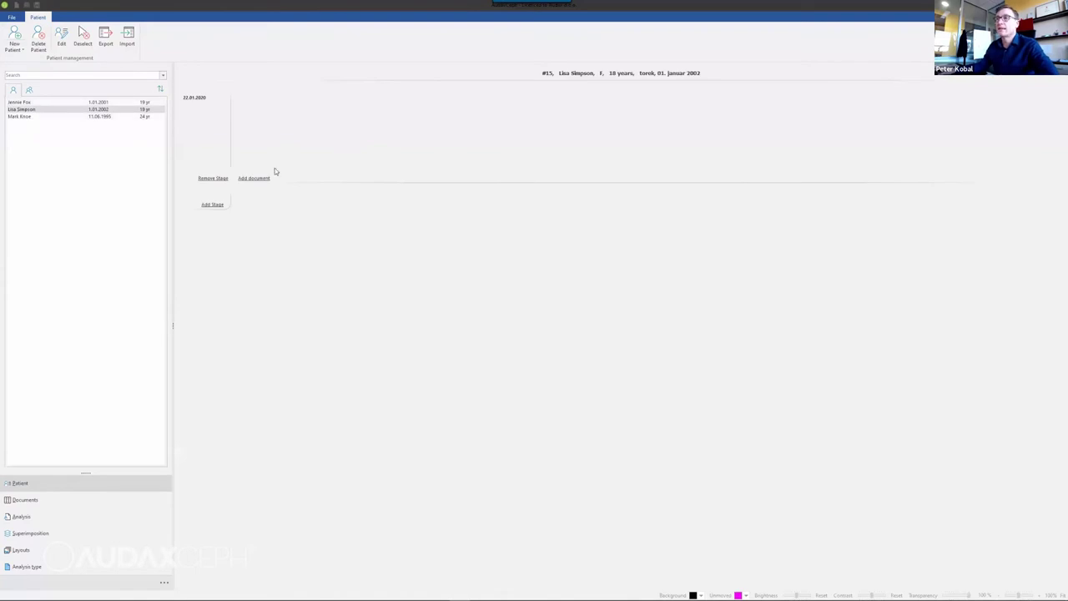
Step: Restore and enlarge the AudaxCeph window, then open the AC6-demo-kit desktop folder
key(super+Down)
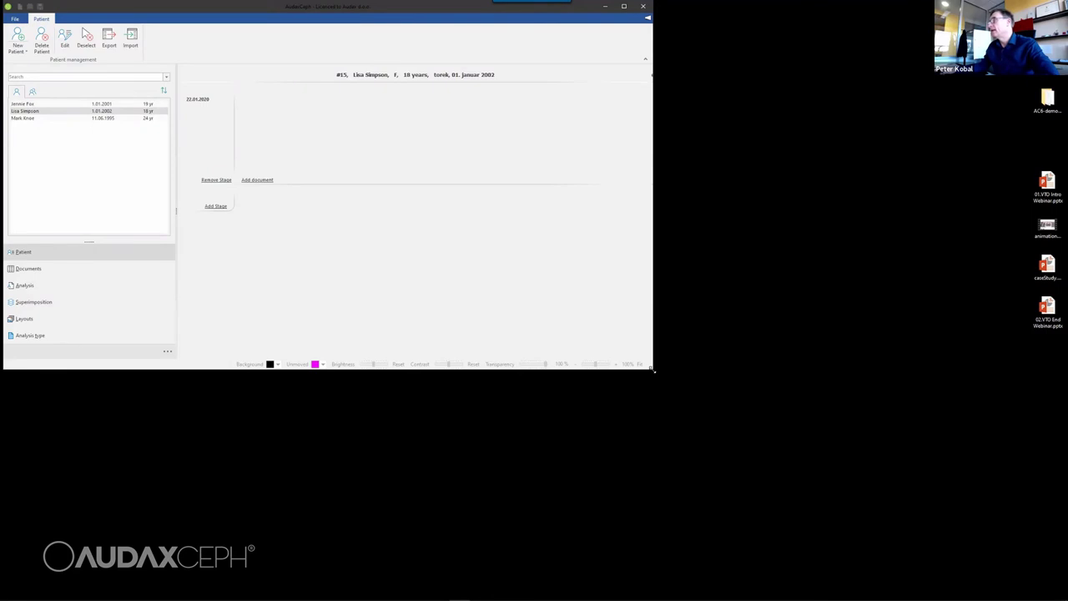
drag(655, 370, 981, 600)
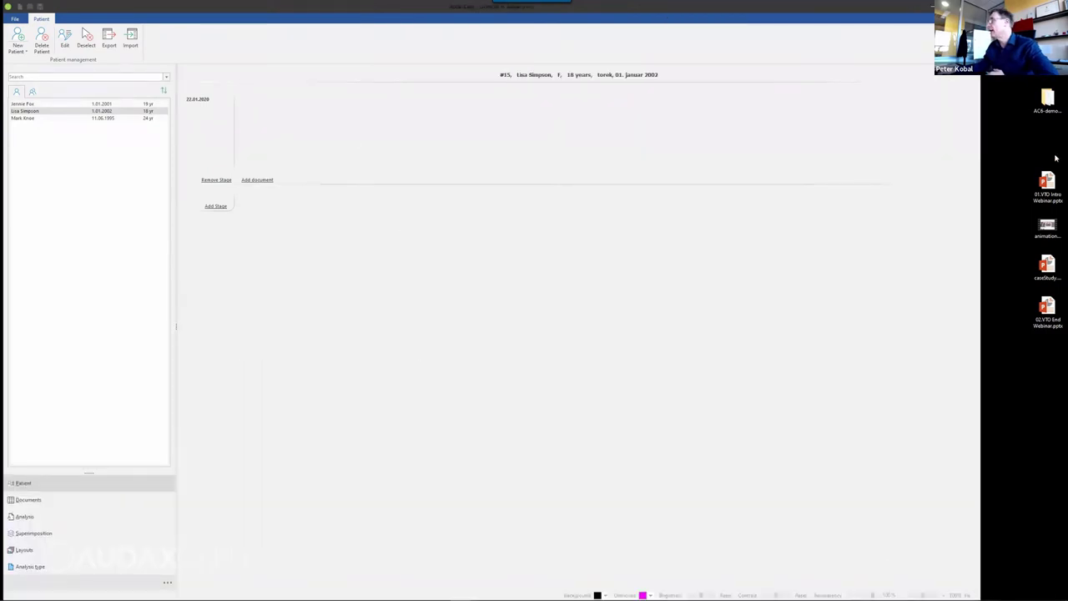
double_click(1048, 102)
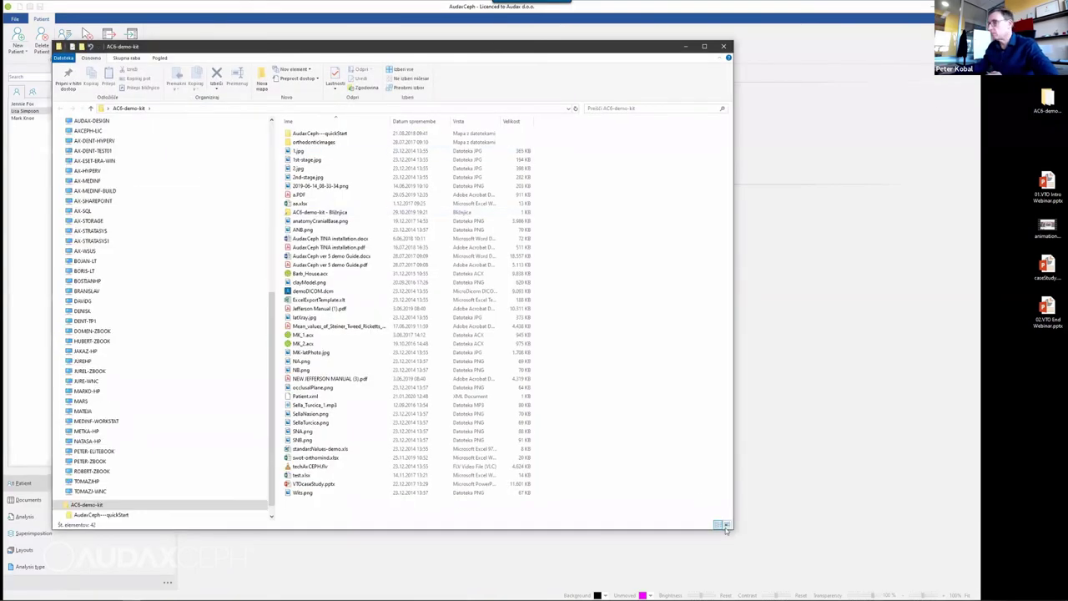
Step: Add latXray.jpg to the patient's stage as a Lateral X-Ray
click(727, 525)
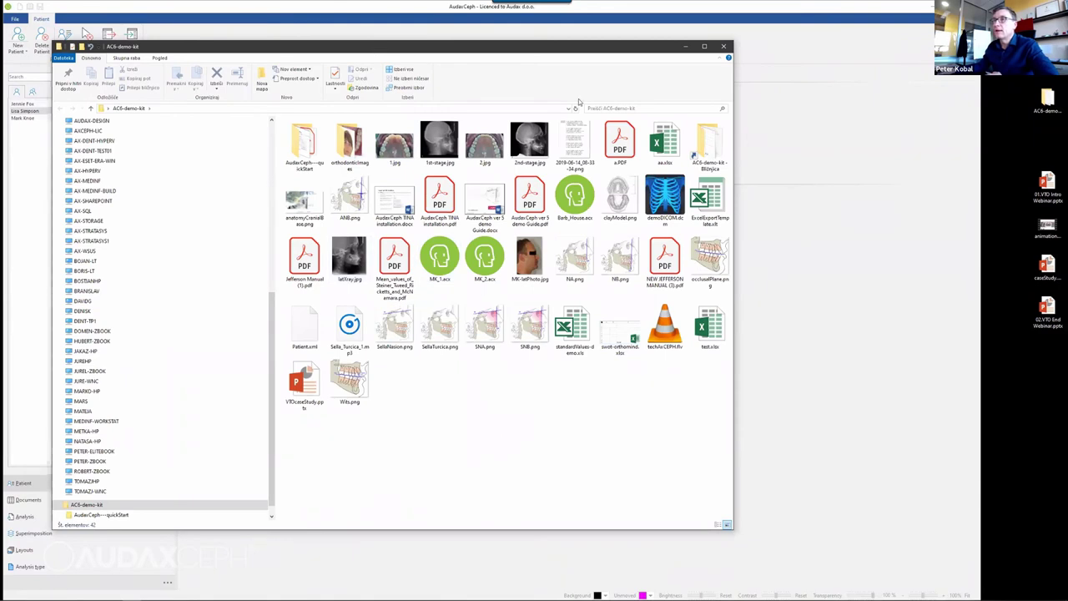
drag(376, 47, 666, 76)
drag(639, 288, 280, 132)
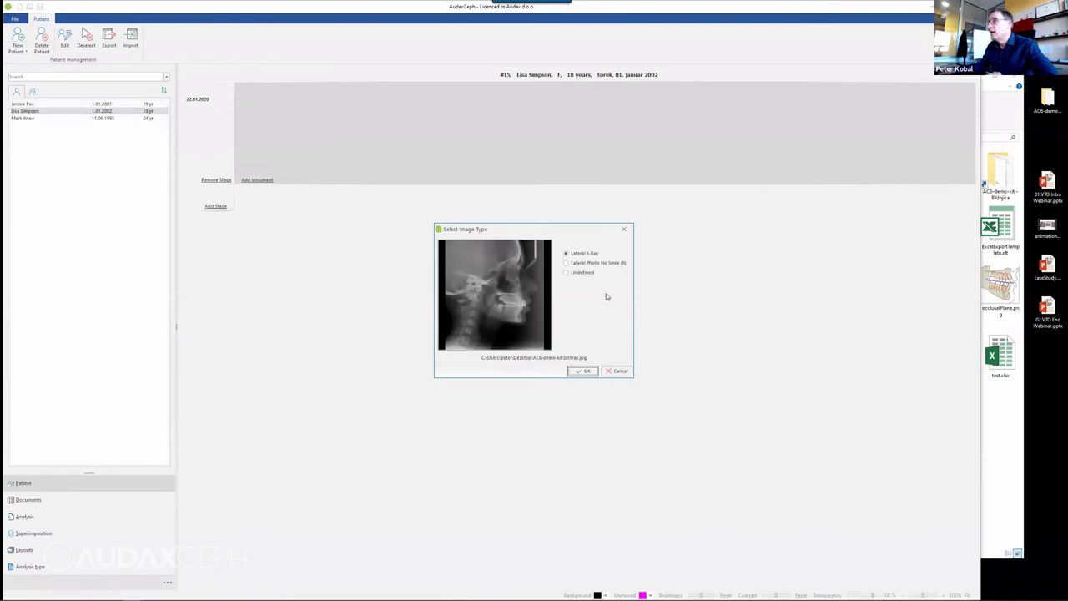
click(584, 372)
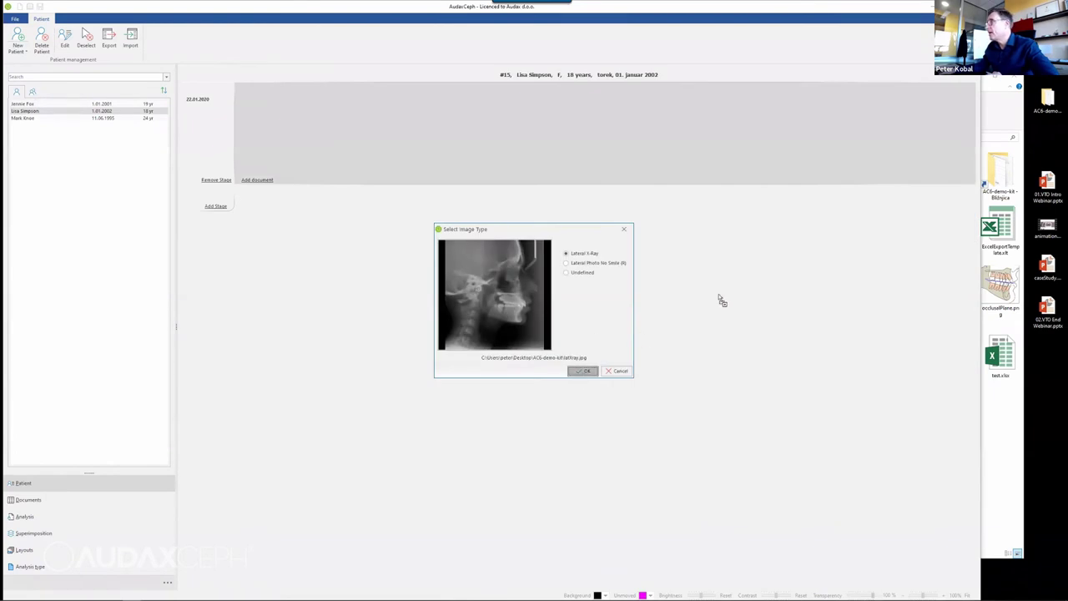
Step: Add sideNsmile.jpg from orthodonticImages to the stage as a Lateral Photo No Smile
click(999, 115)
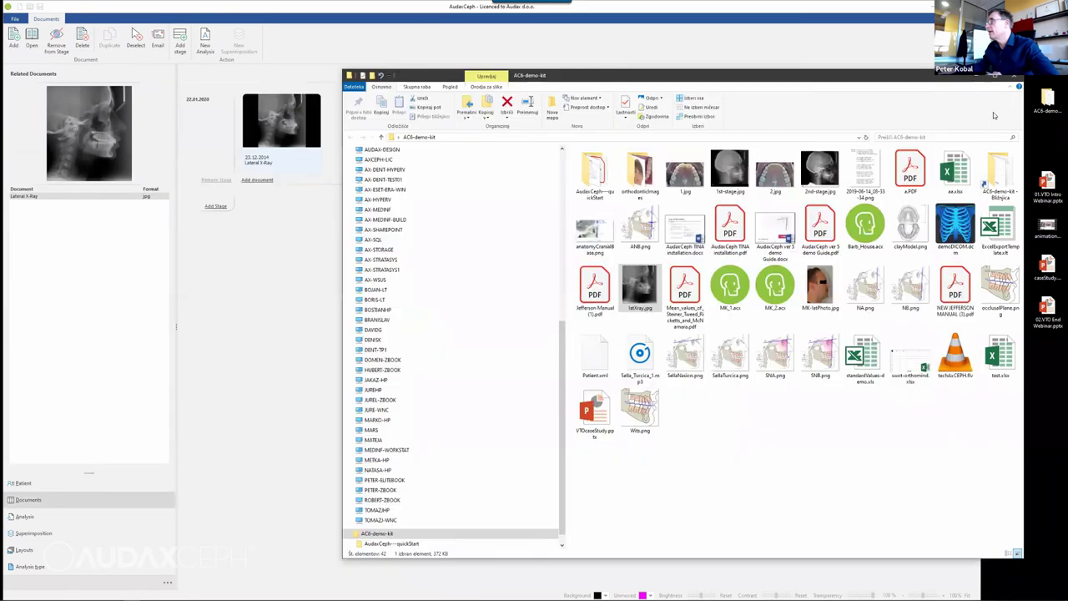
double_click(642, 172)
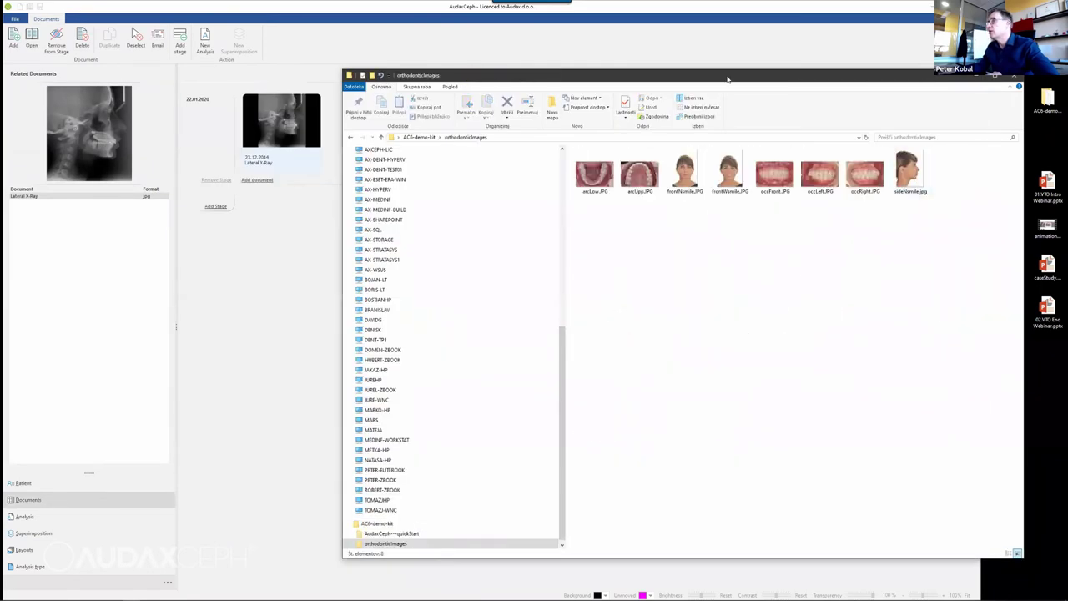
drag(726, 81, 604, 195)
click(787, 288)
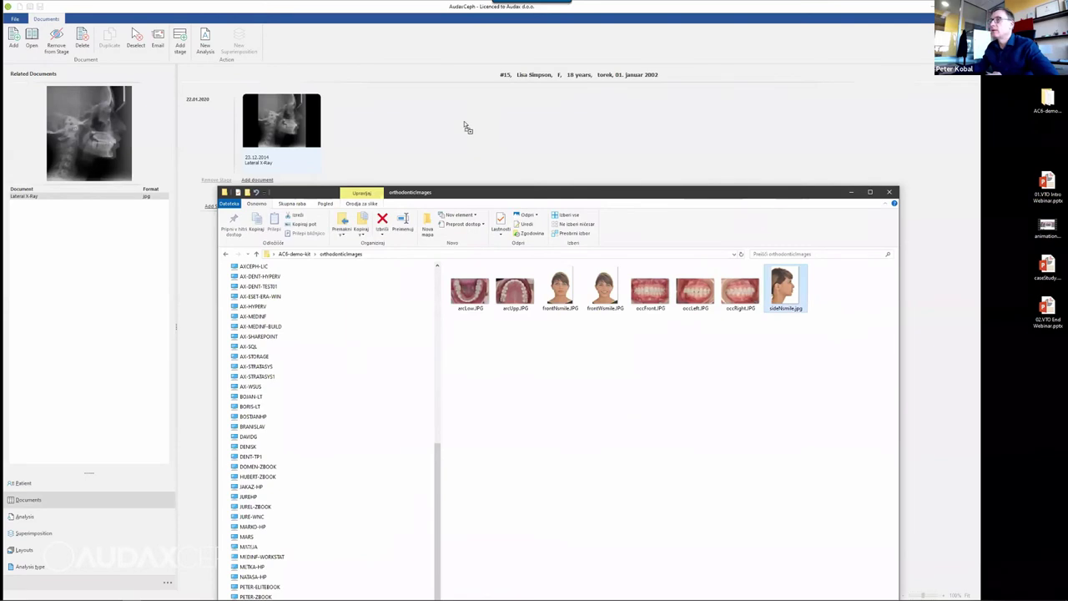
click(464, 121)
click(587, 263)
click(583, 371)
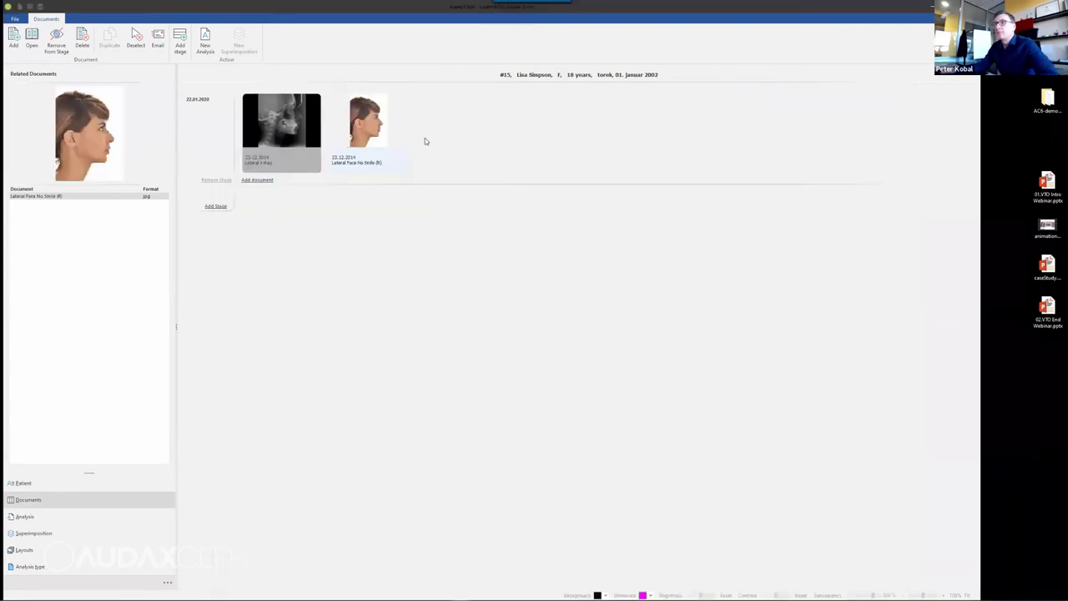
Step: Start a new UniLjubljana analysis on the Lateral X-Ray document
click(287, 147)
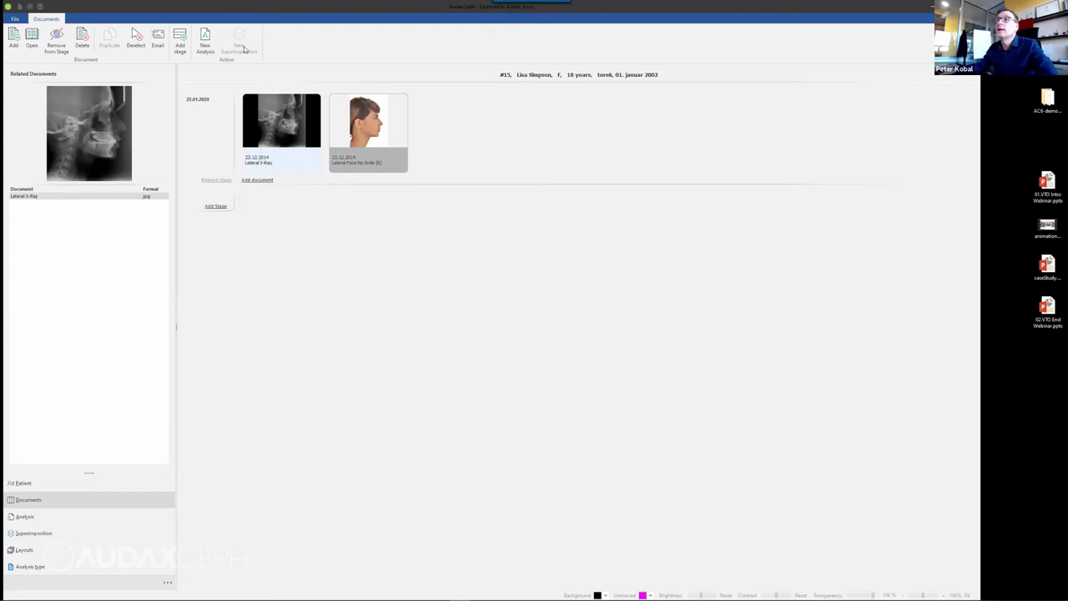
click(205, 40)
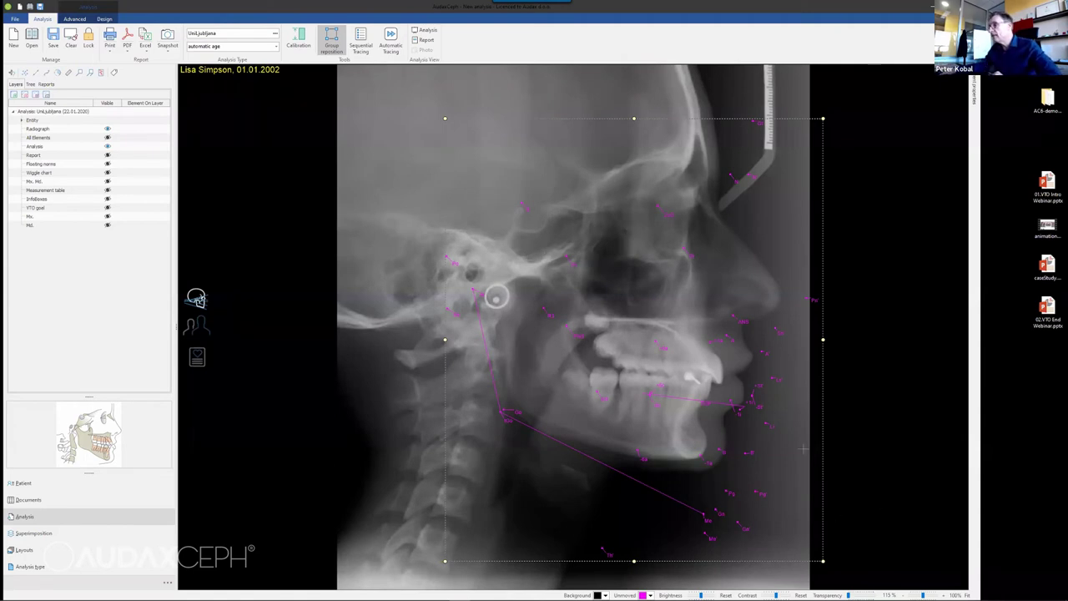
Step: Turn off group repositioning, run Automatic Tracing, and show the Report layer contours
click(651, 593)
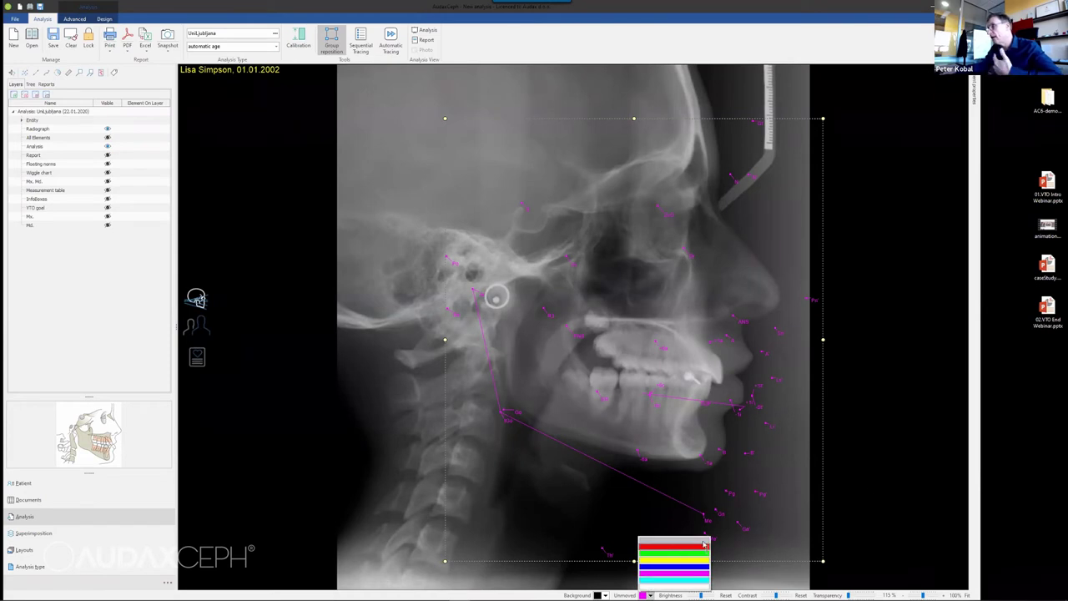
click(896, 455)
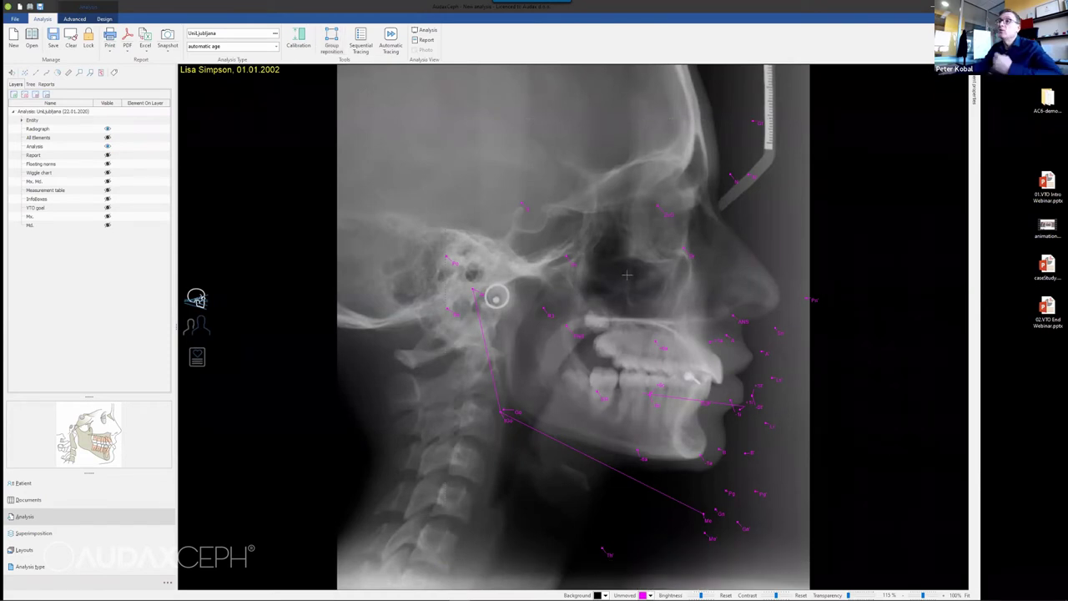
click(391, 38)
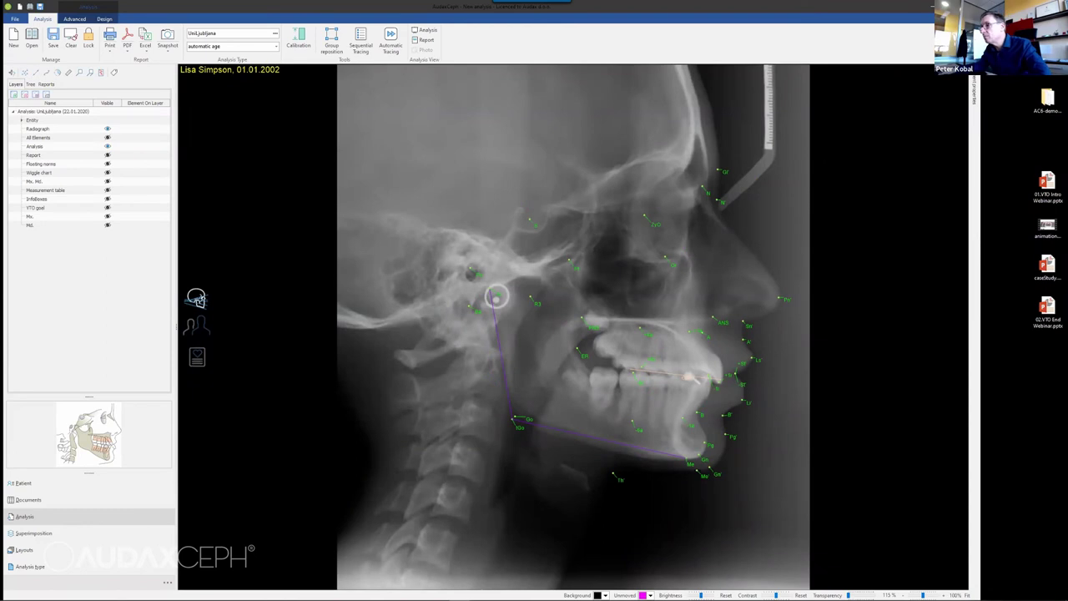
mouse_move(646, 360)
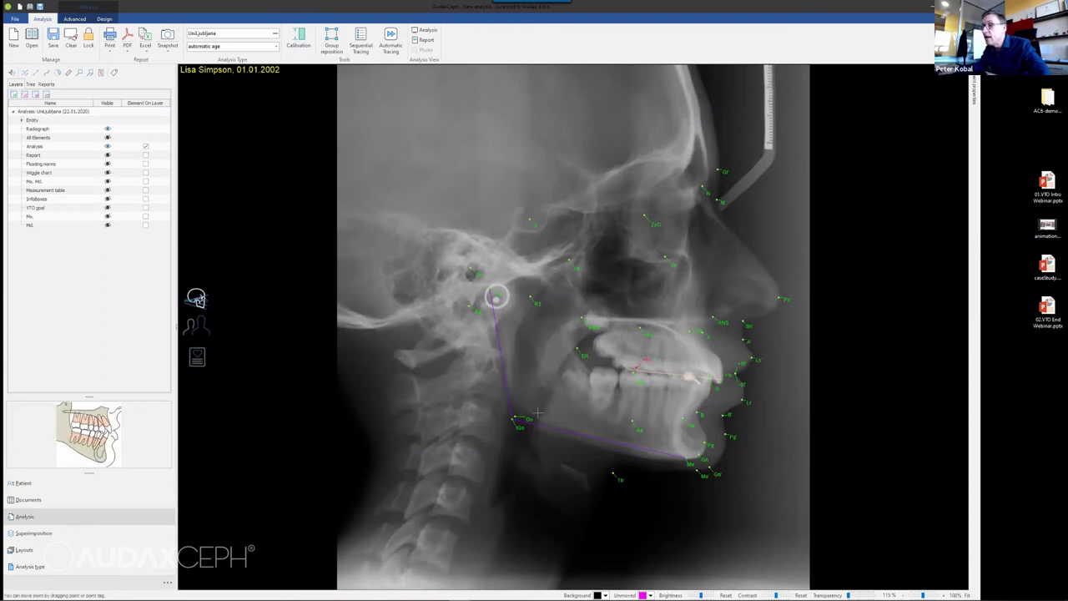
mouse_move(528, 415)
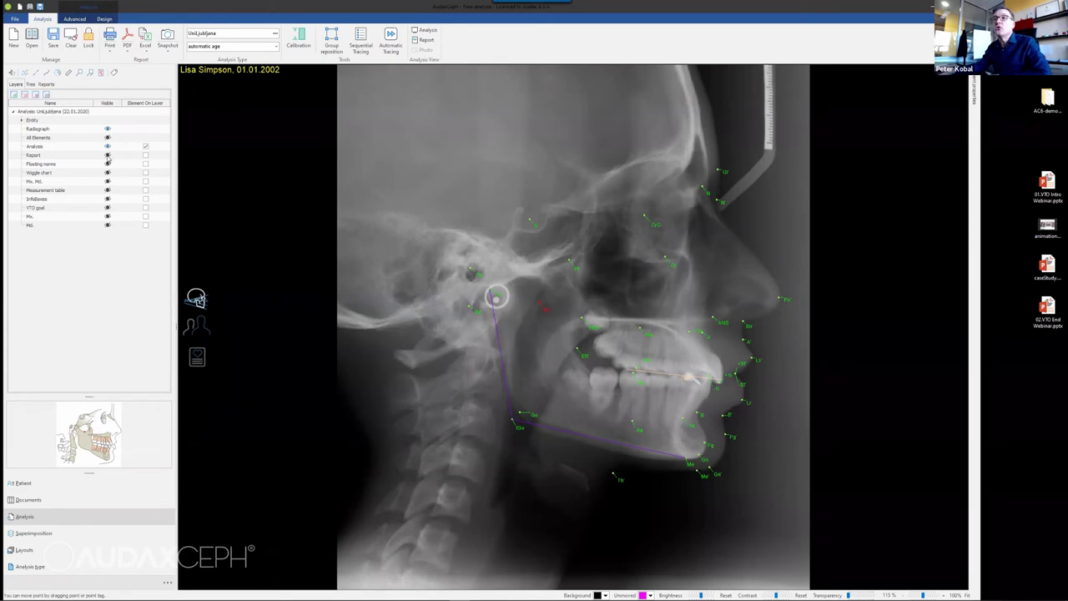
click(146, 155)
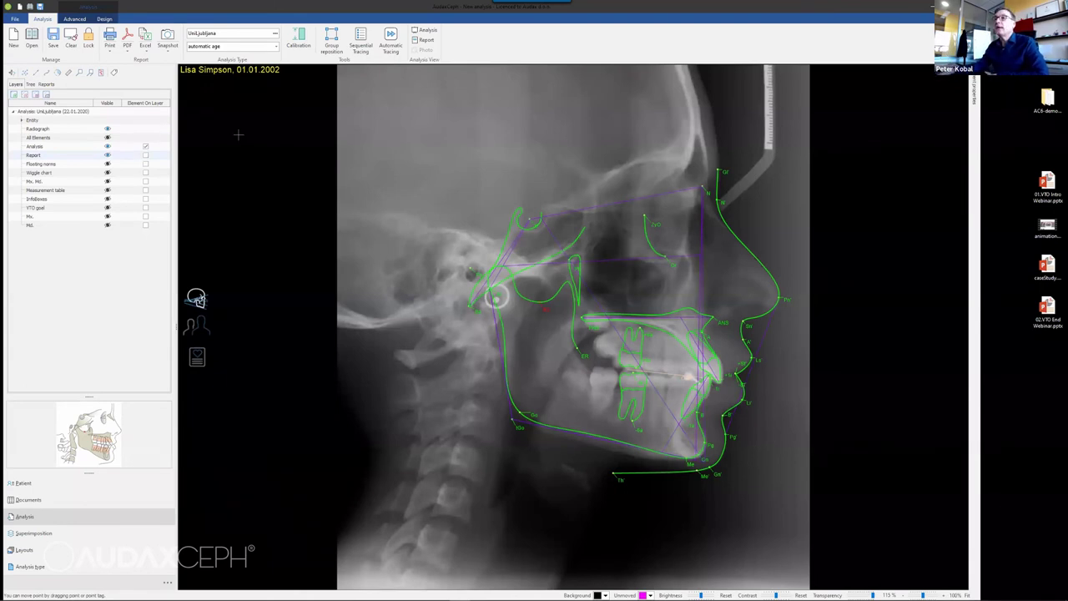
Step: Preview the printable cephalometric measurement report, then close the preview
click(109, 35)
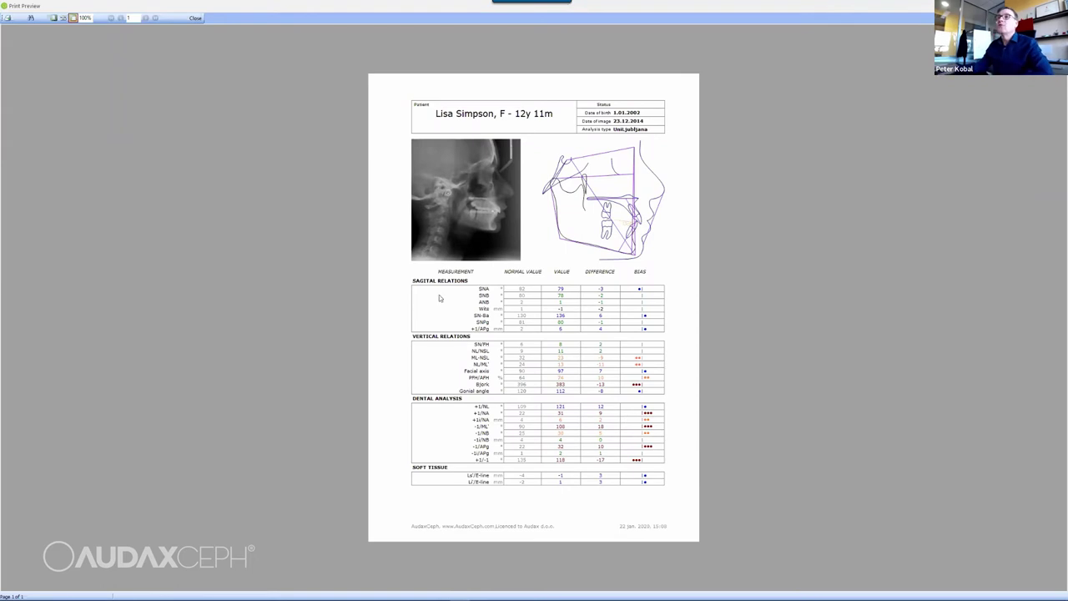
click(194, 18)
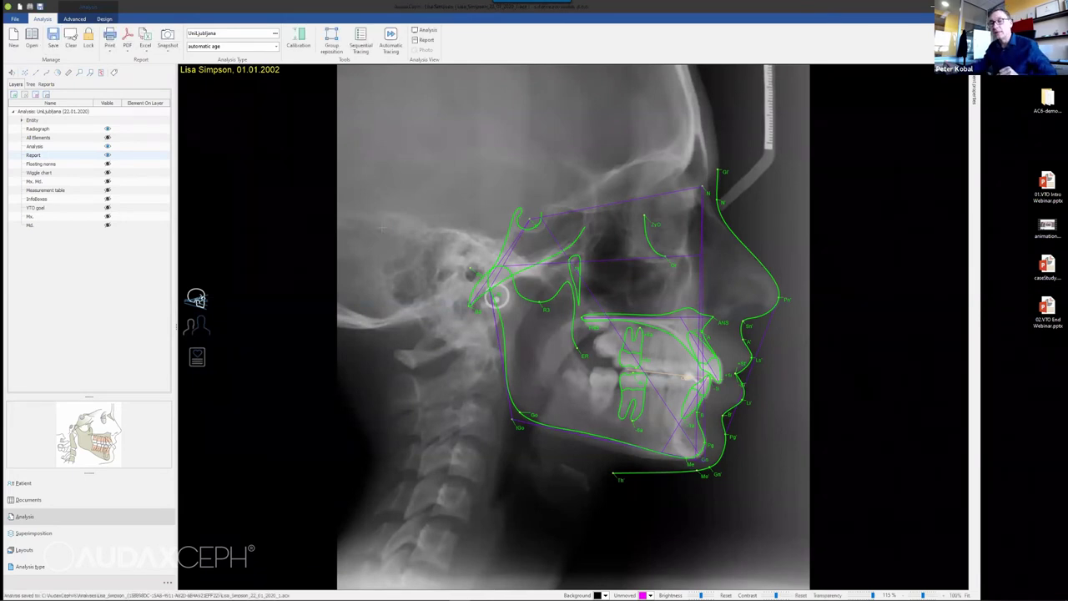
Step: Open the analysis's Report infoboxes layer in Documents and copy the tracing image to the clipboard
click(37, 501)
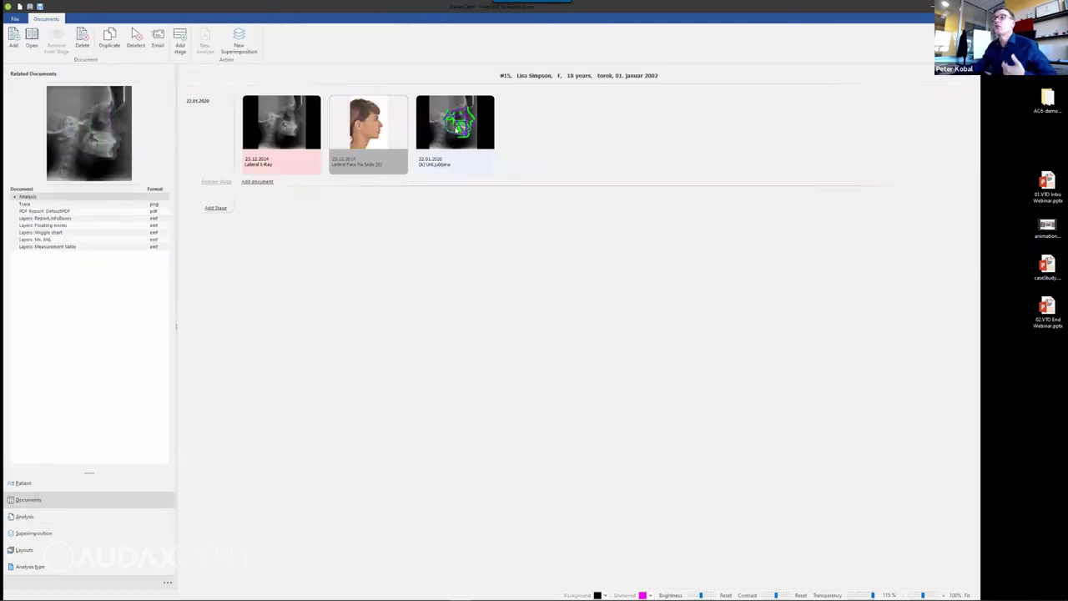
click(23, 205)
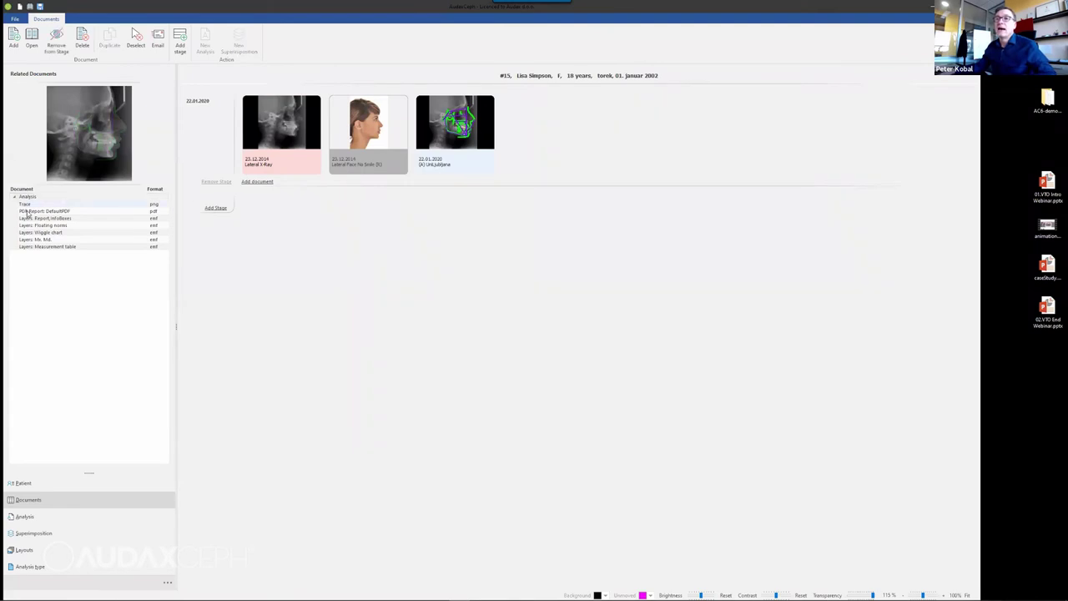
double_click(34, 212)
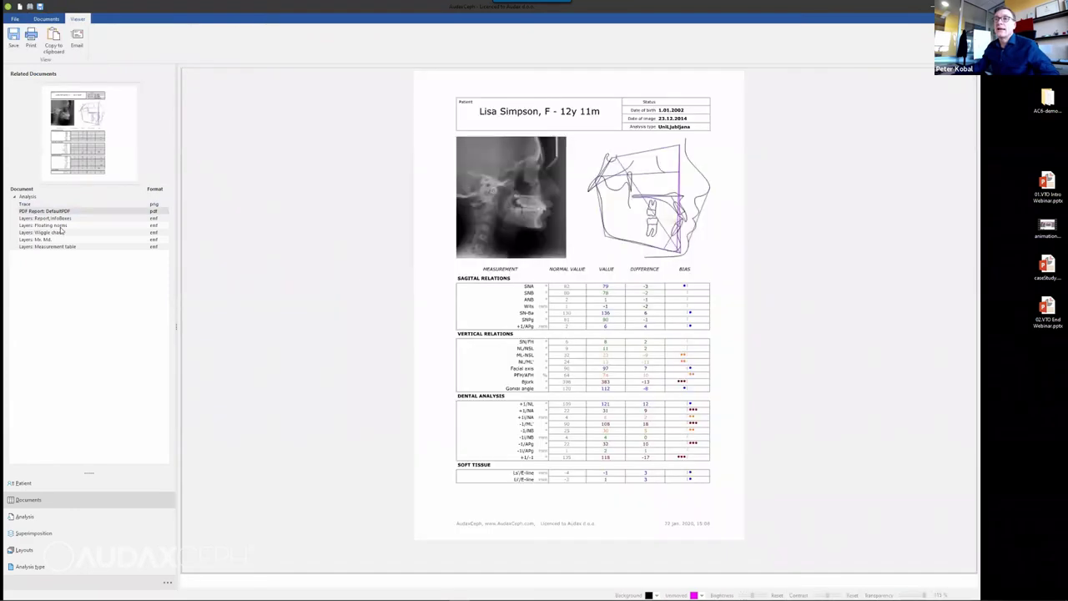
click(65, 219)
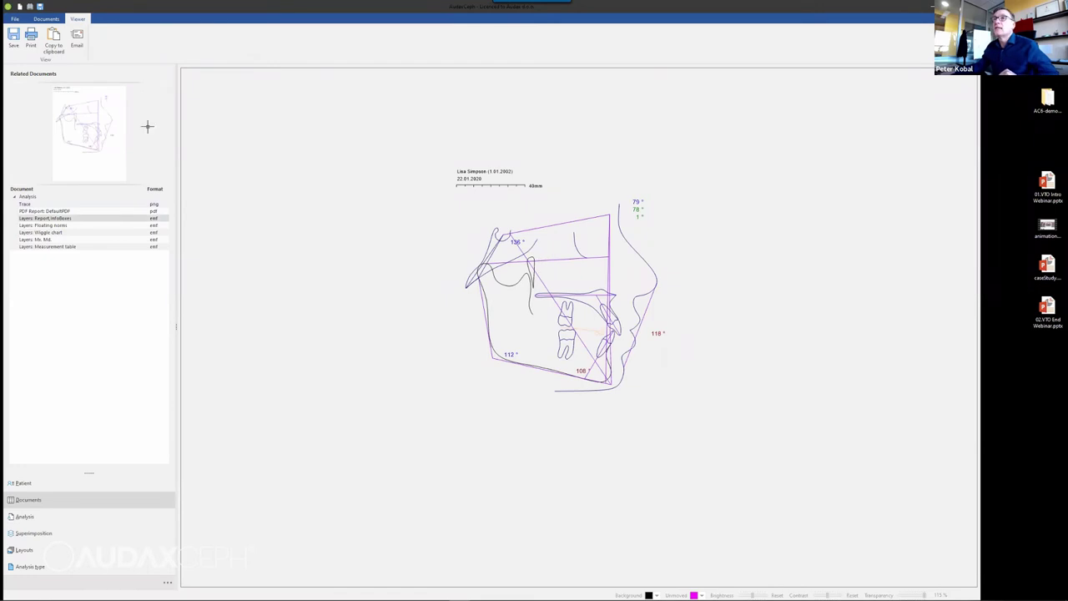
click(53, 37)
mouse_move(408, 592)
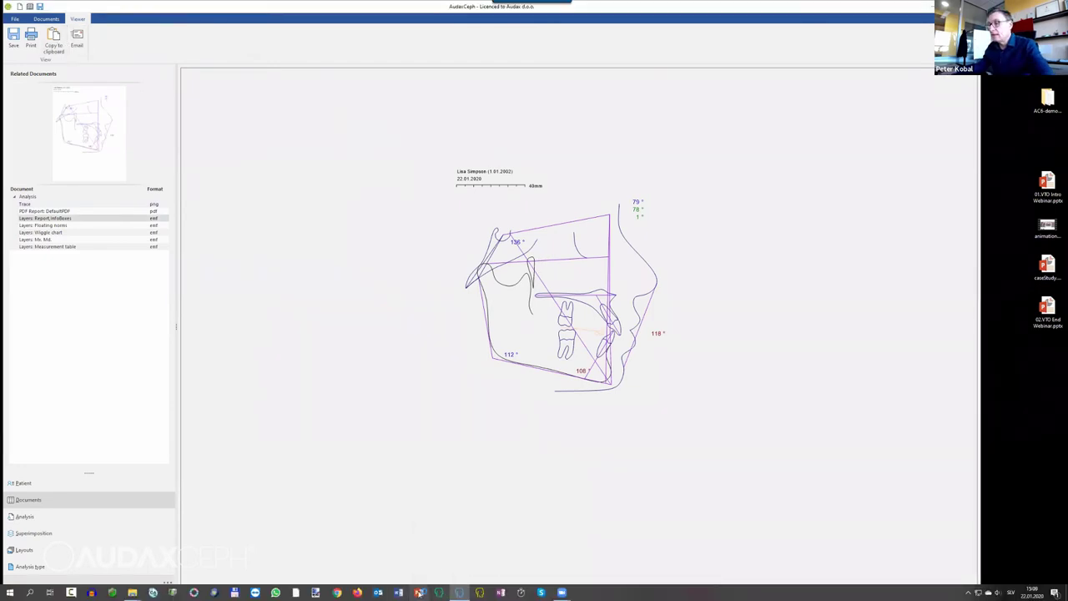
Step: Start PowerPoint and open demo.pptx from the Recent list
click(418, 593)
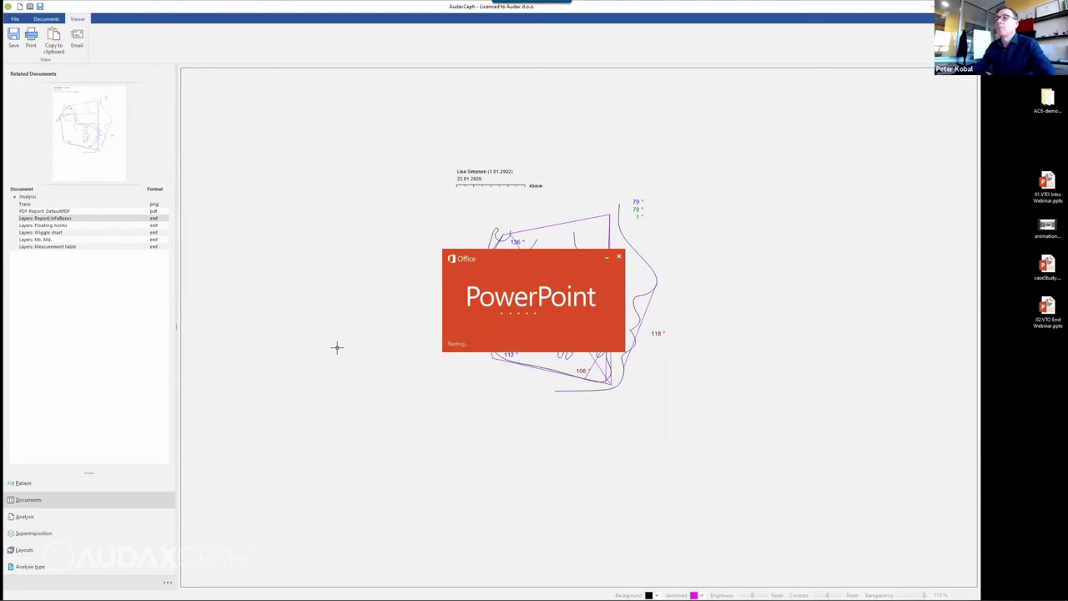
click(285, 153)
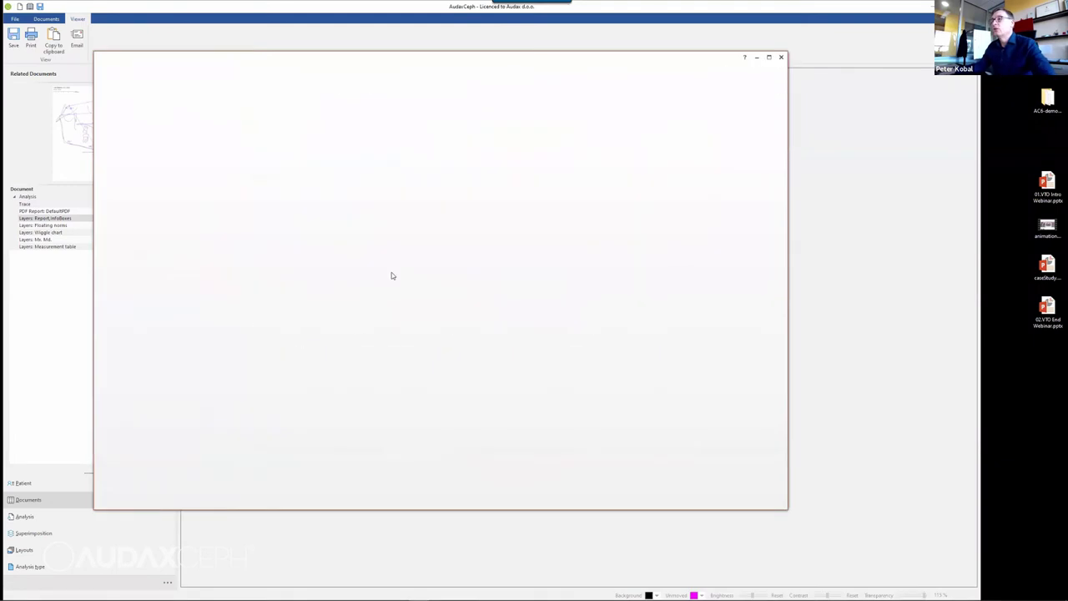
click(106, 67)
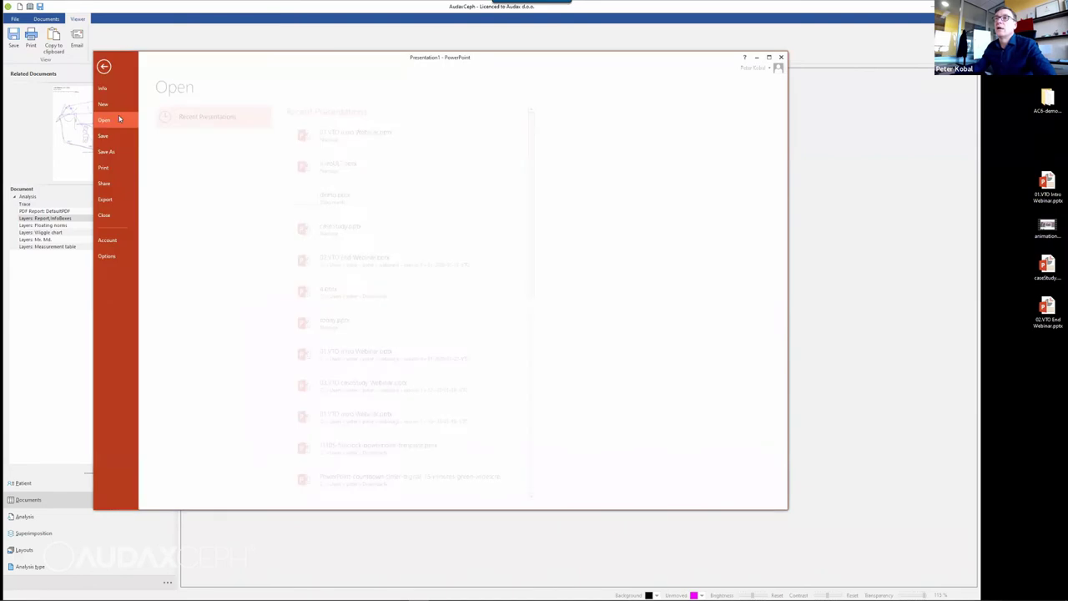
click(111, 104)
click(110, 119)
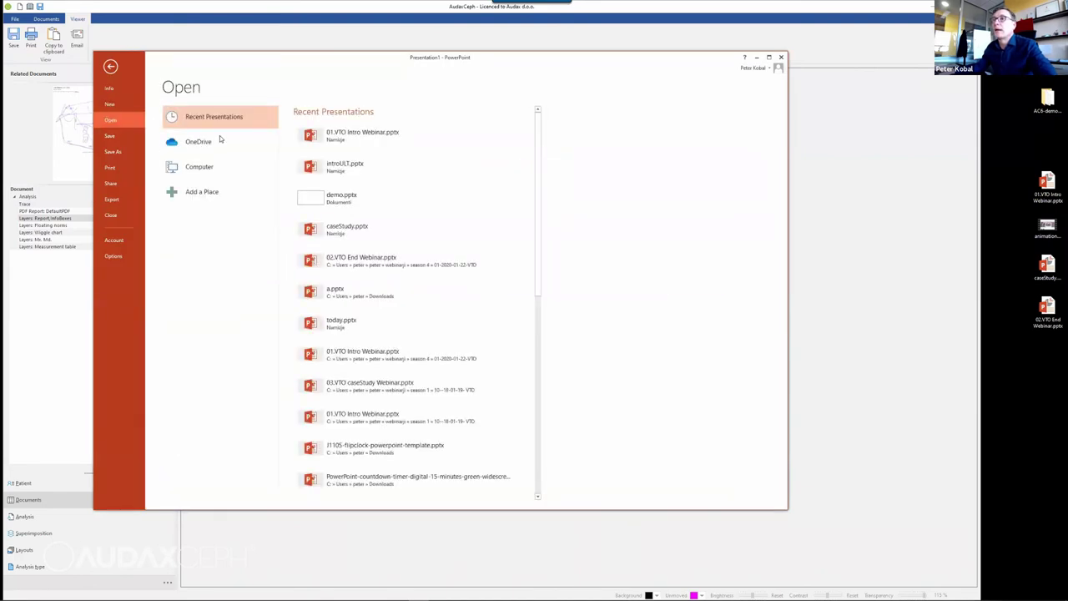
click(376, 199)
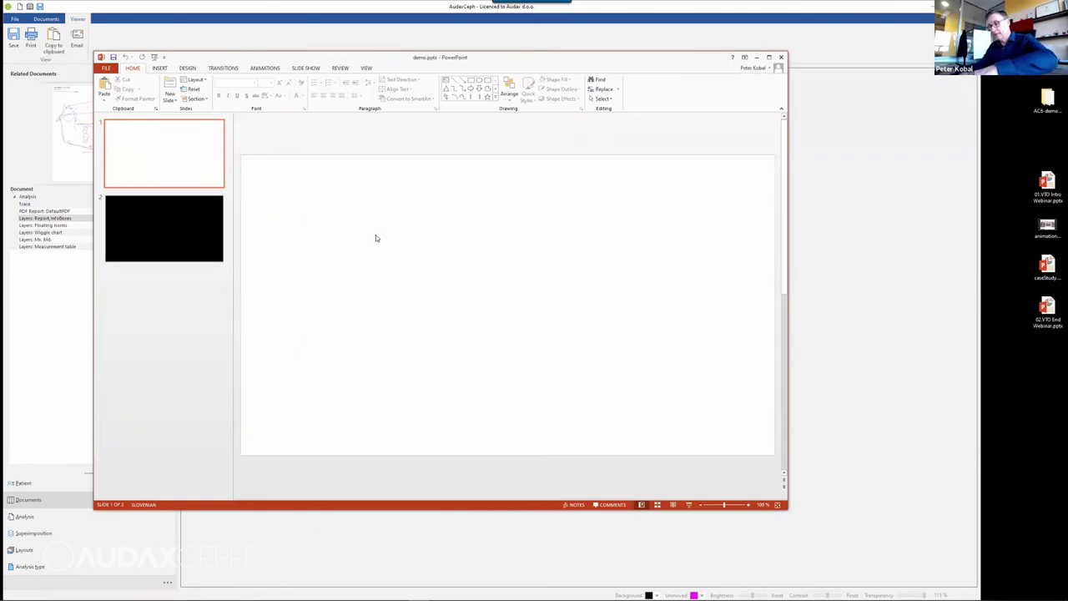
Step: Paste the tracing onto slide 1, then switch back to AudaxCeph
key(ctrl+v)
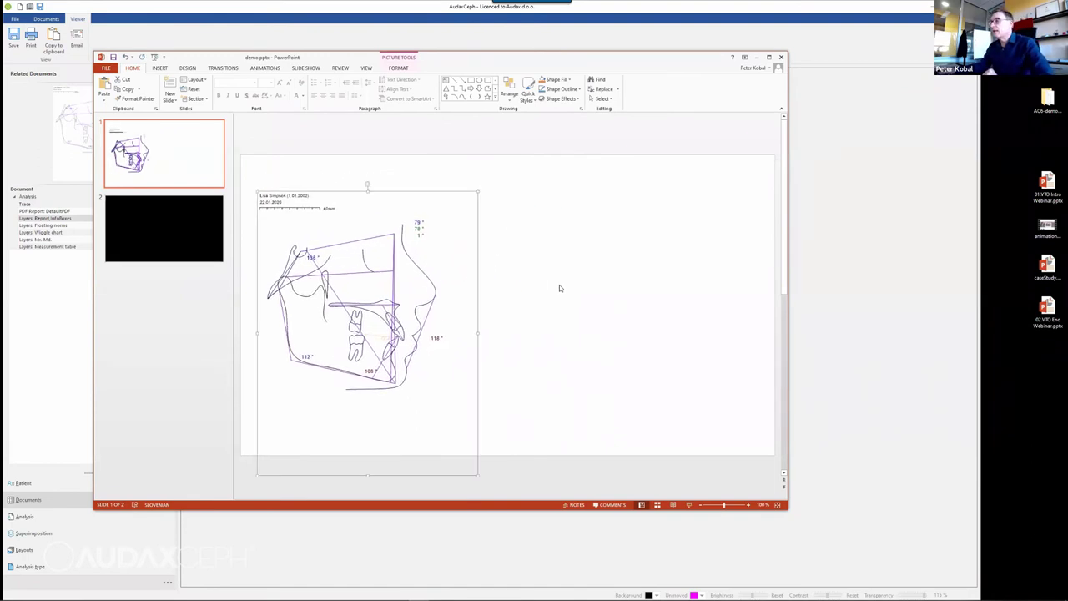
click(683, 271)
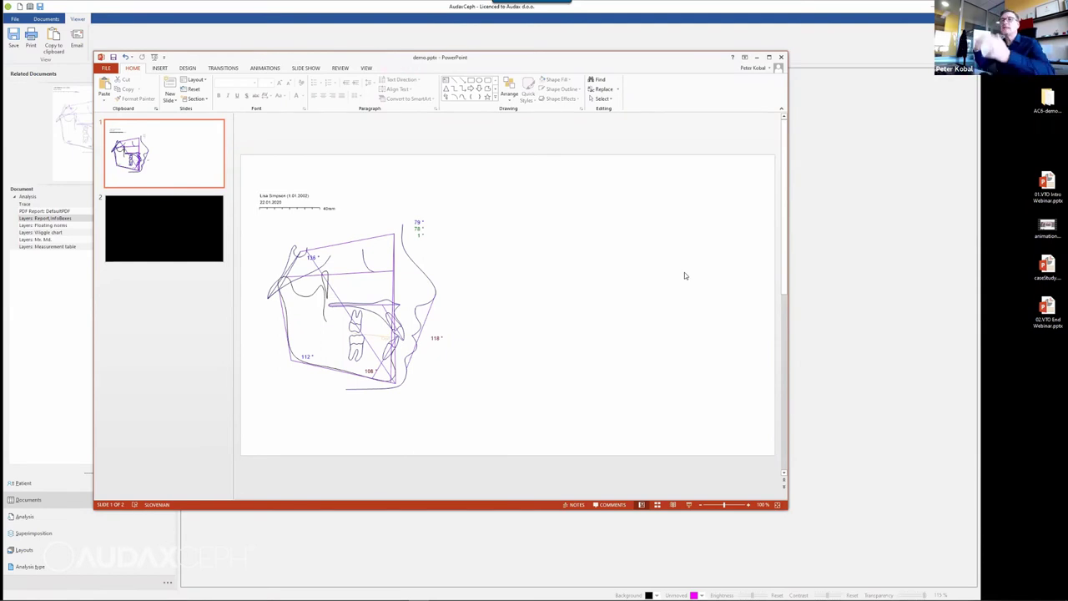
click(59, 229)
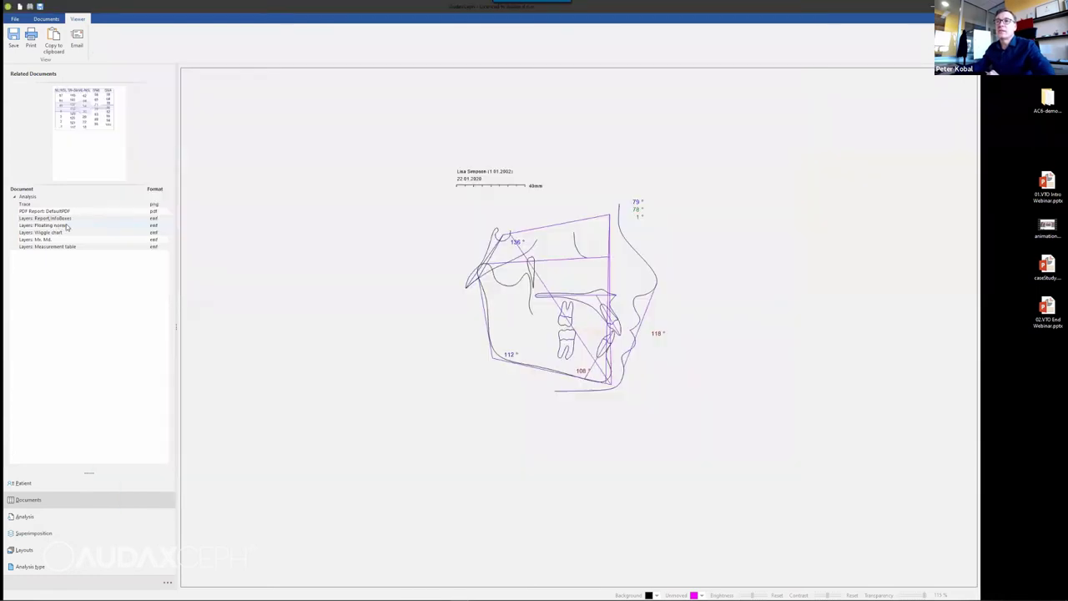
Step: Copy the floating norms table and paste it onto slide 1 of demo.pptx
click(66, 226)
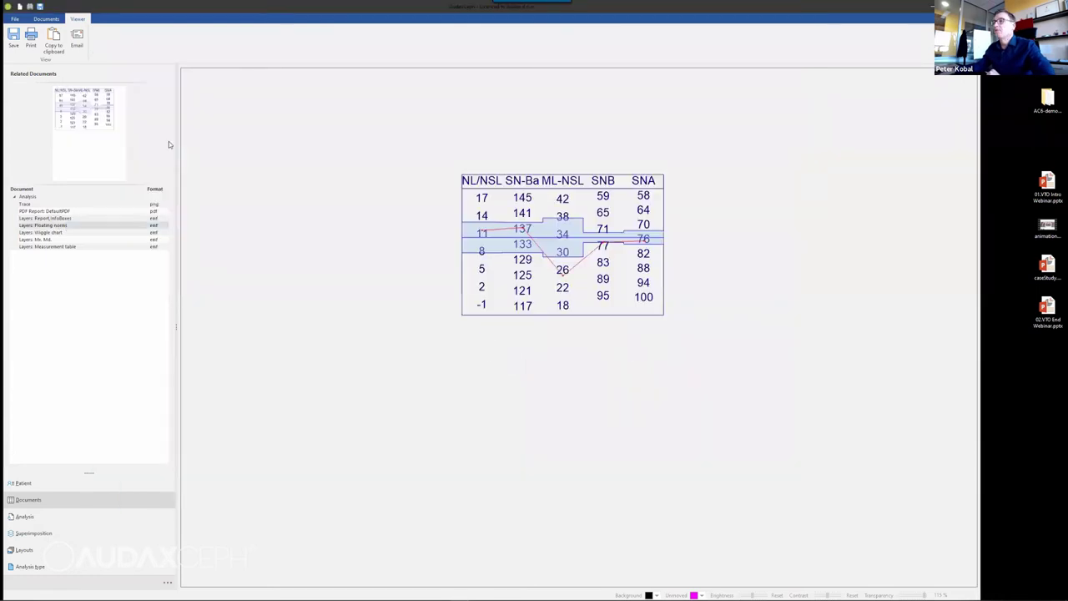
click(53, 38)
mouse_move(458, 592)
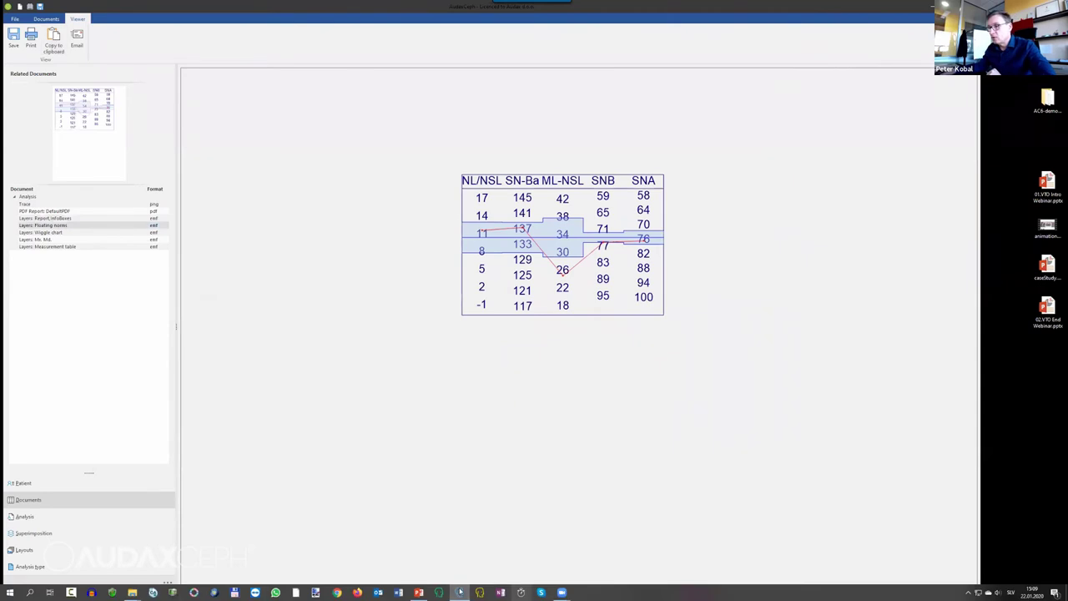
click(419, 591)
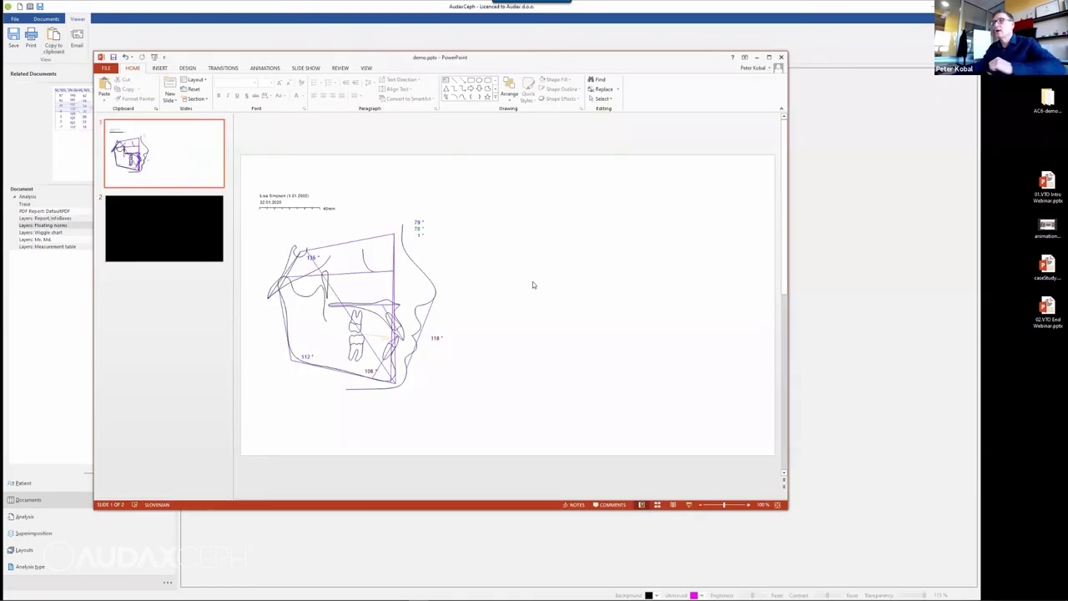
key(ctrl+v)
Step: Shrink the pasted norms table and position it beside the tracing on the slide
drag(516, 233, 607, 279)
drag(706, 482, 619, 364)
drag(554, 296, 519, 311)
click(712, 335)
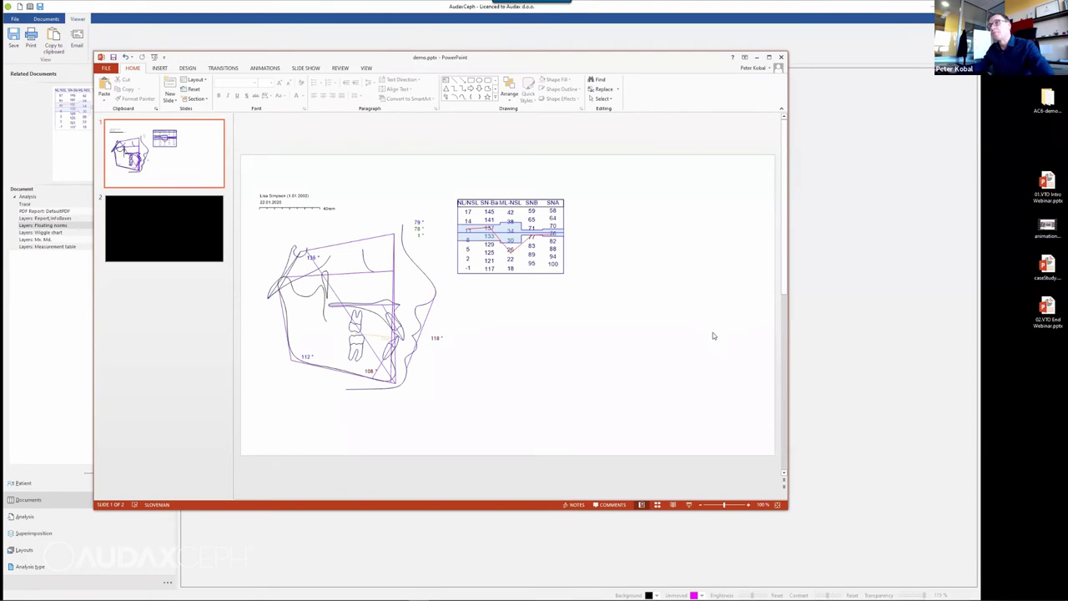
click(715, 28)
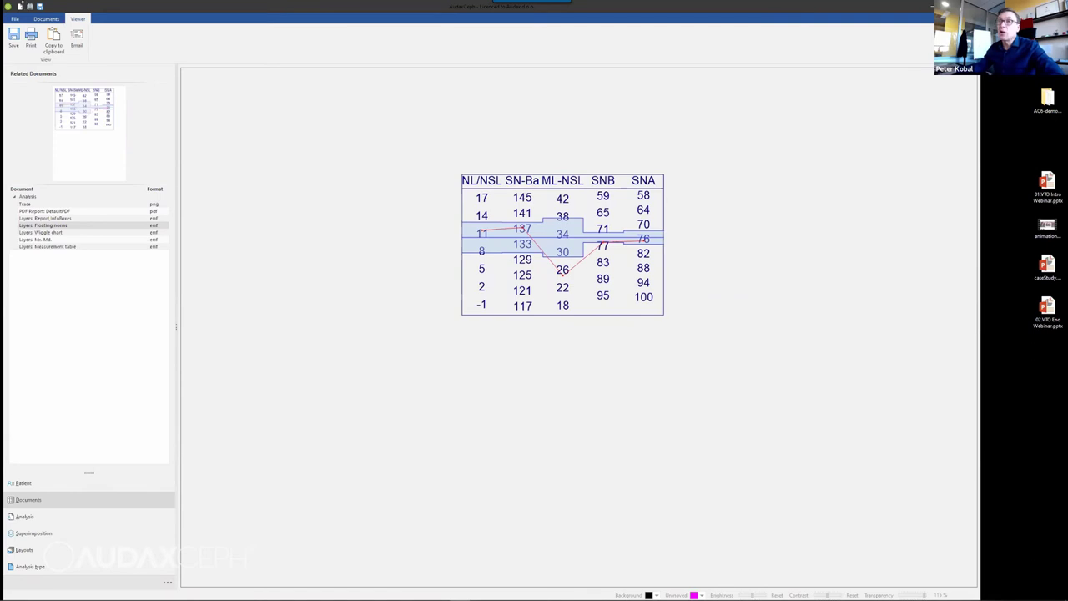
Step: Copy the norms table once more, close the viewer, and open the patient's analysis
click(57, 38)
key(Escape)
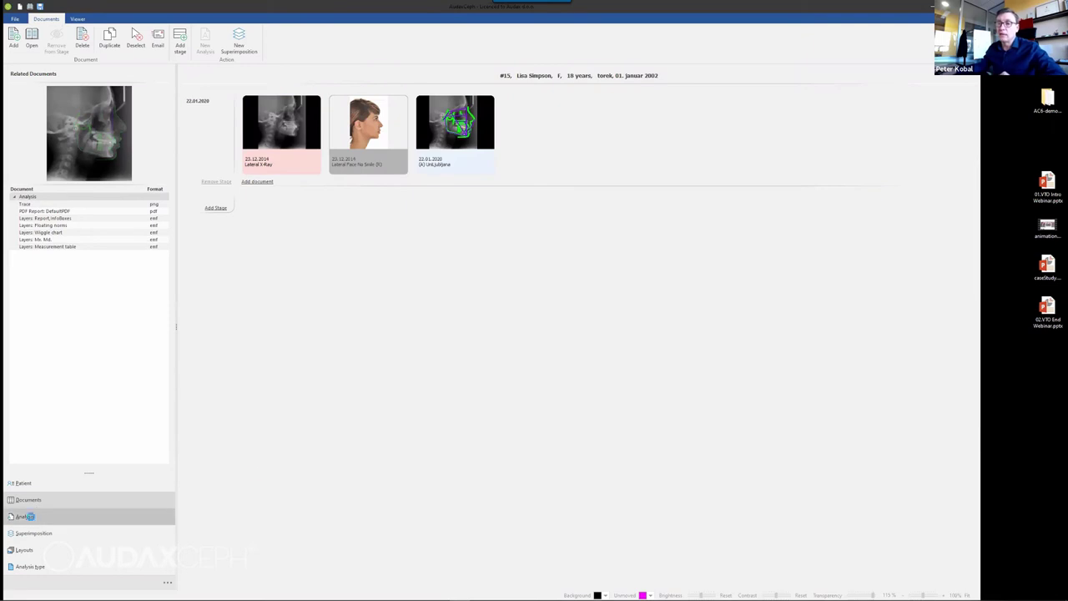
click(32, 519)
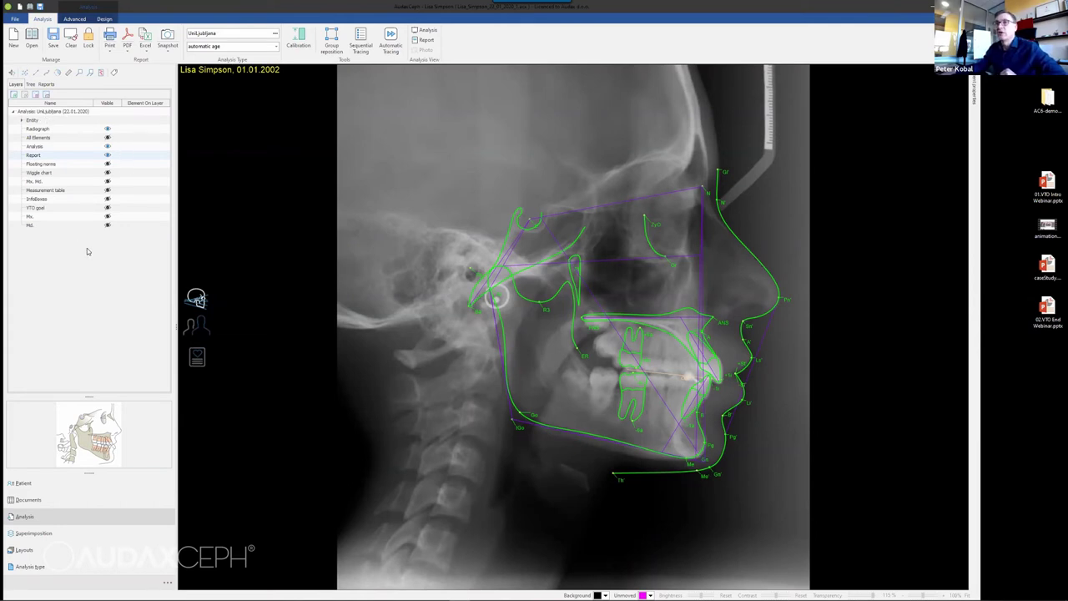
Step: Toggle the tracing, analysis elements and radiograph layers off and back on to compare
click(107, 157)
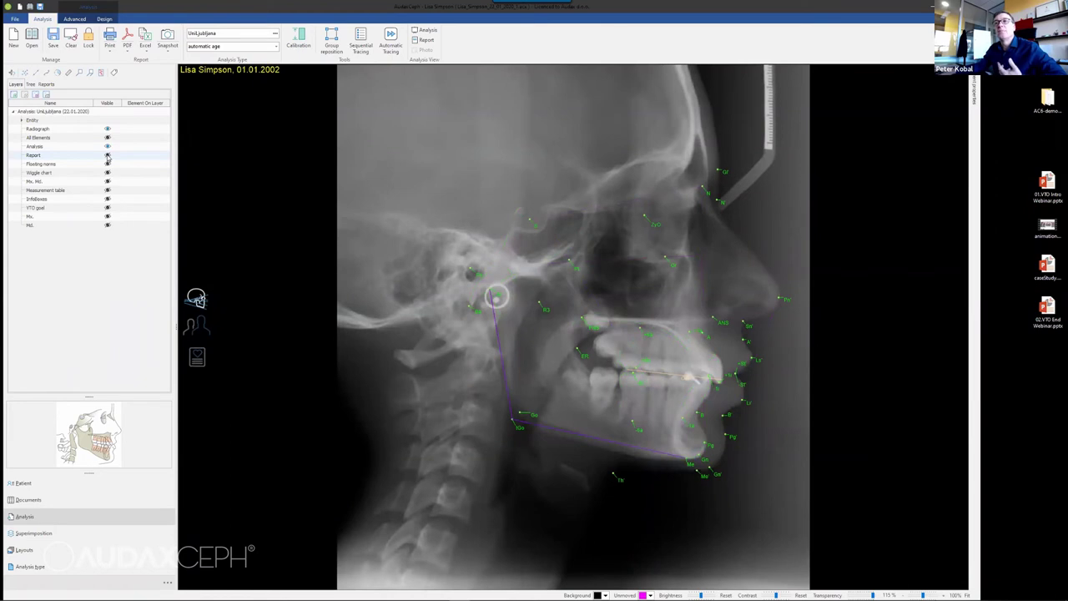
click(106, 156)
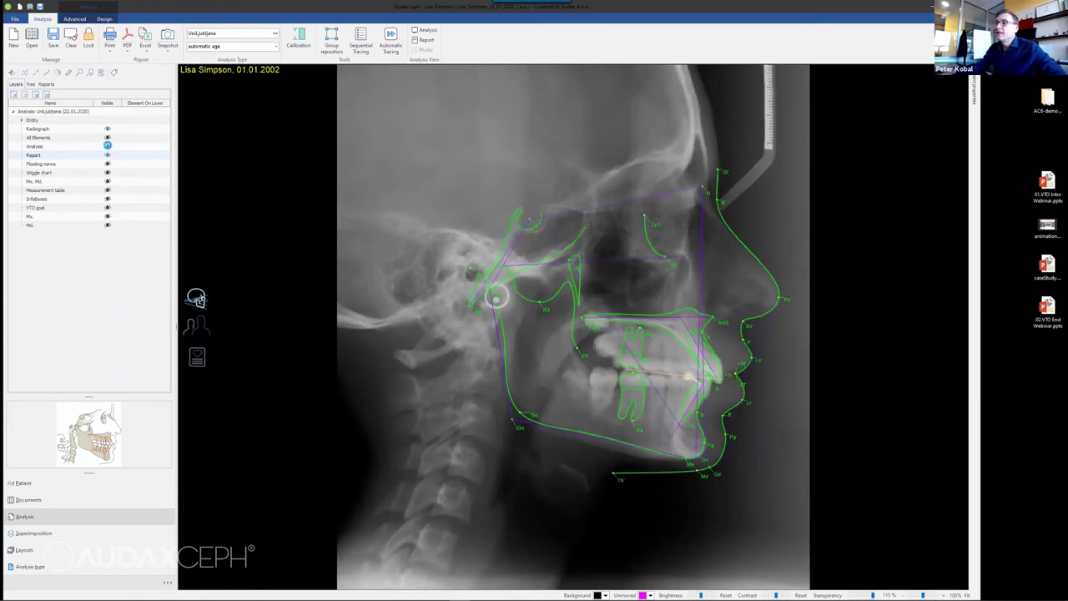
click(107, 148)
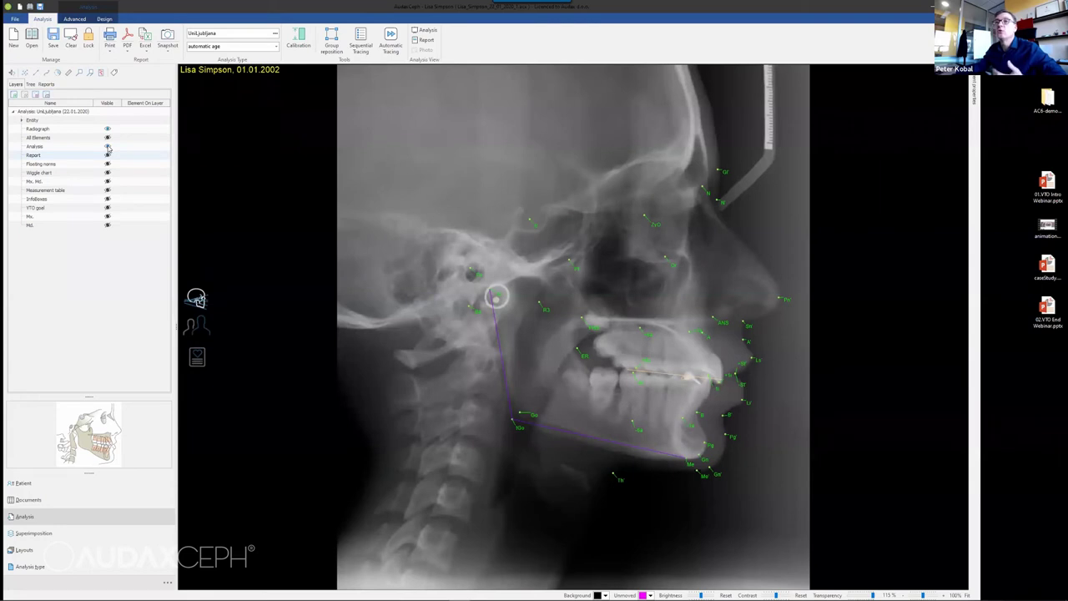
click(106, 146)
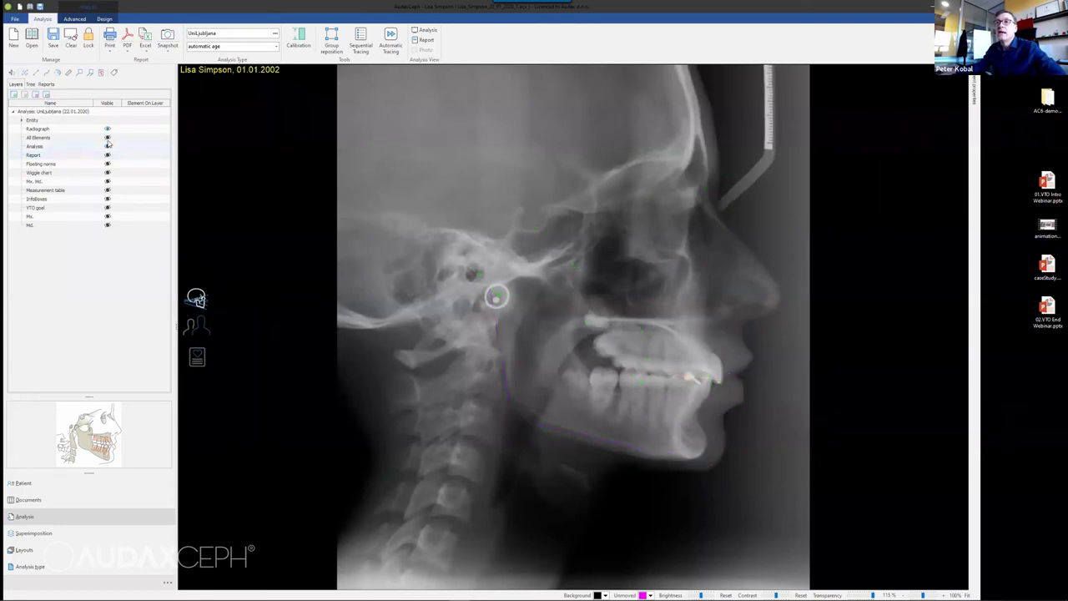
click(107, 139)
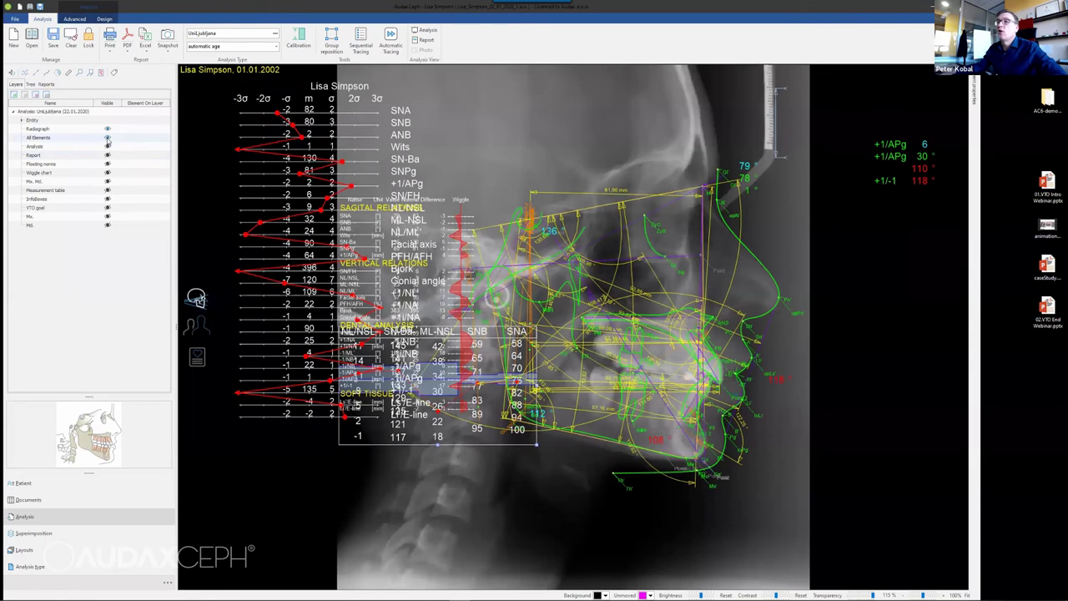
click(107, 138)
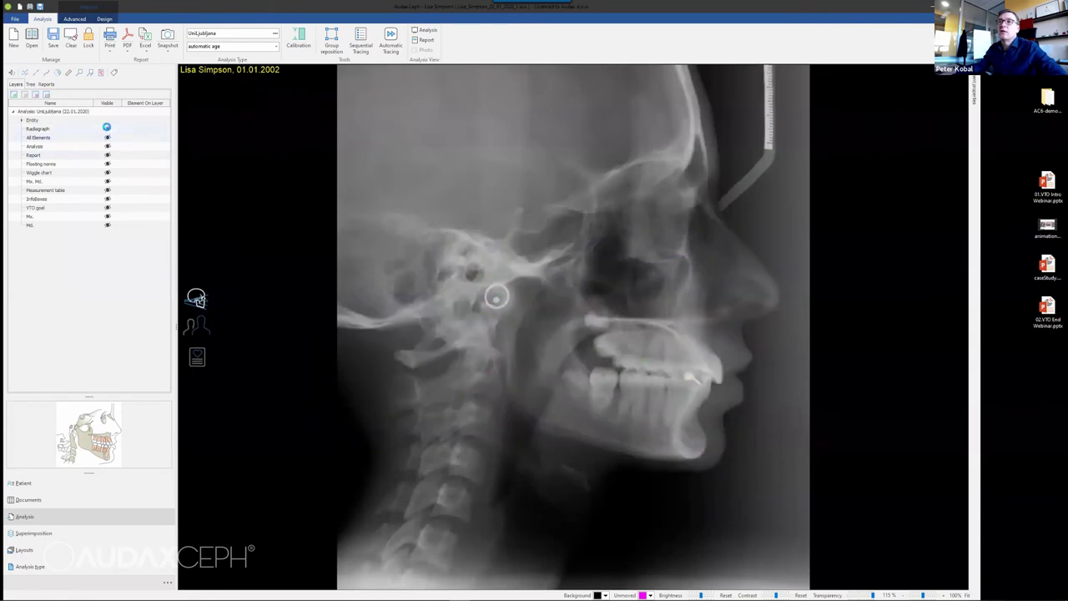
click(107, 129)
click(107, 131)
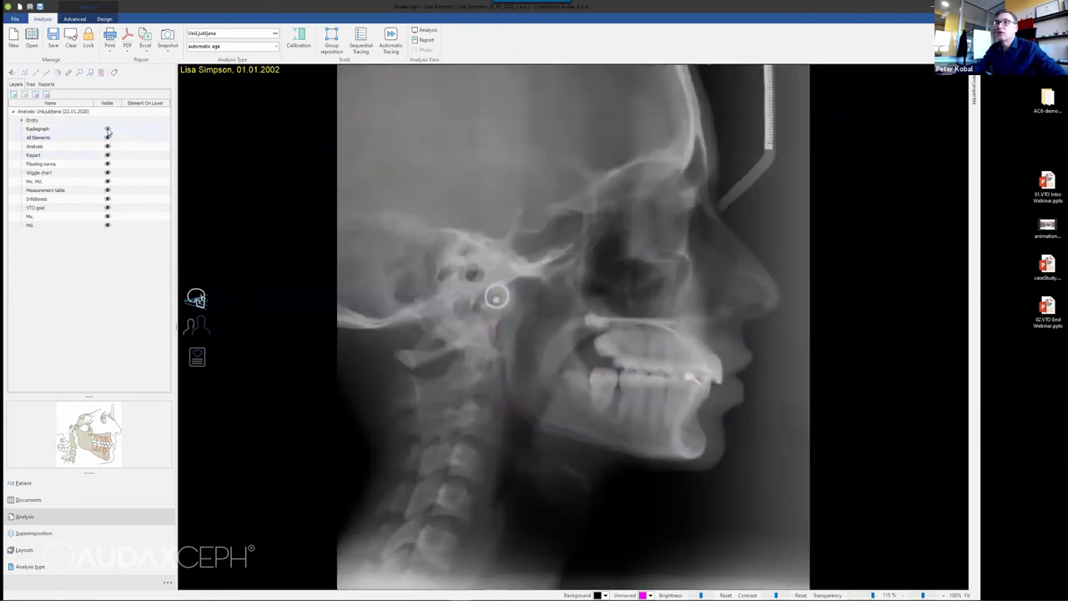
click(107, 148)
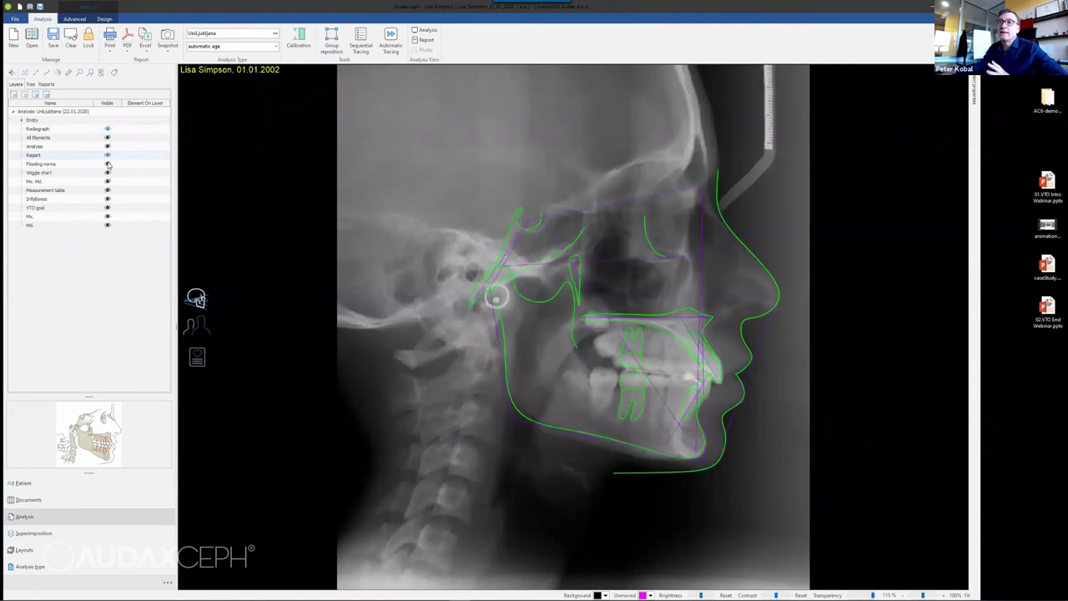
Step: Show and reposition the floating norms and measurement tables, then hide them and the angle labels
click(108, 167)
drag(347, 420, 254, 222)
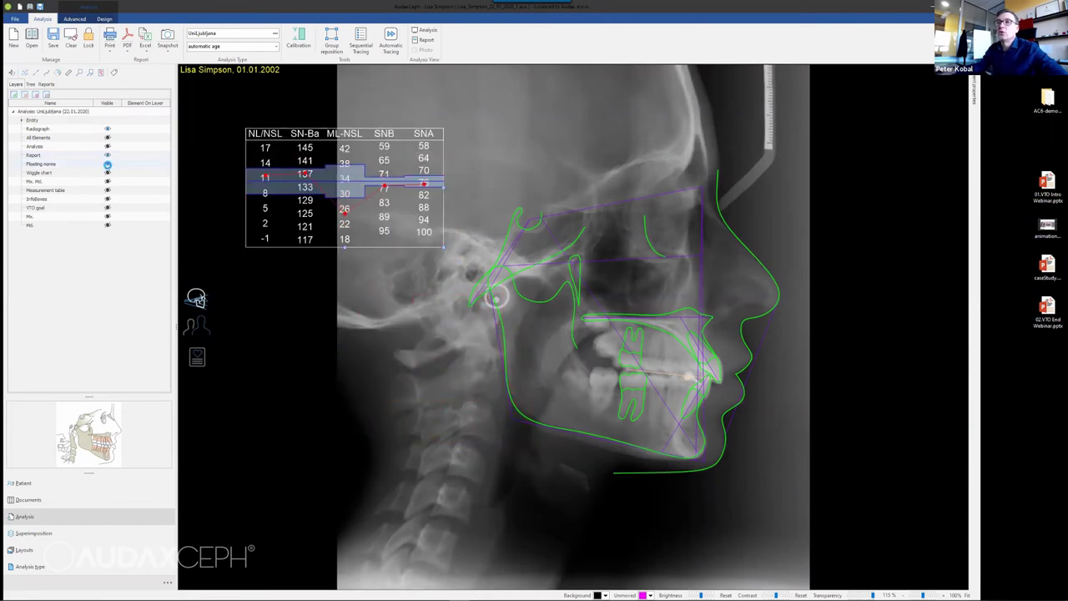
click(107, 166)
click(107, 192)
drag(401, 301, 334, 258)
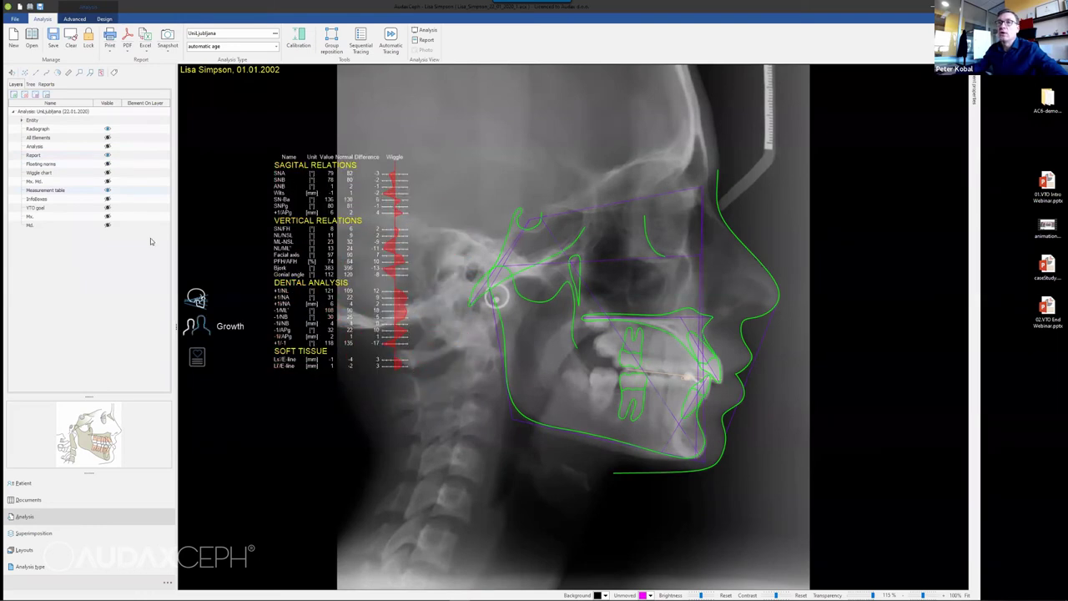
click(108, 198)
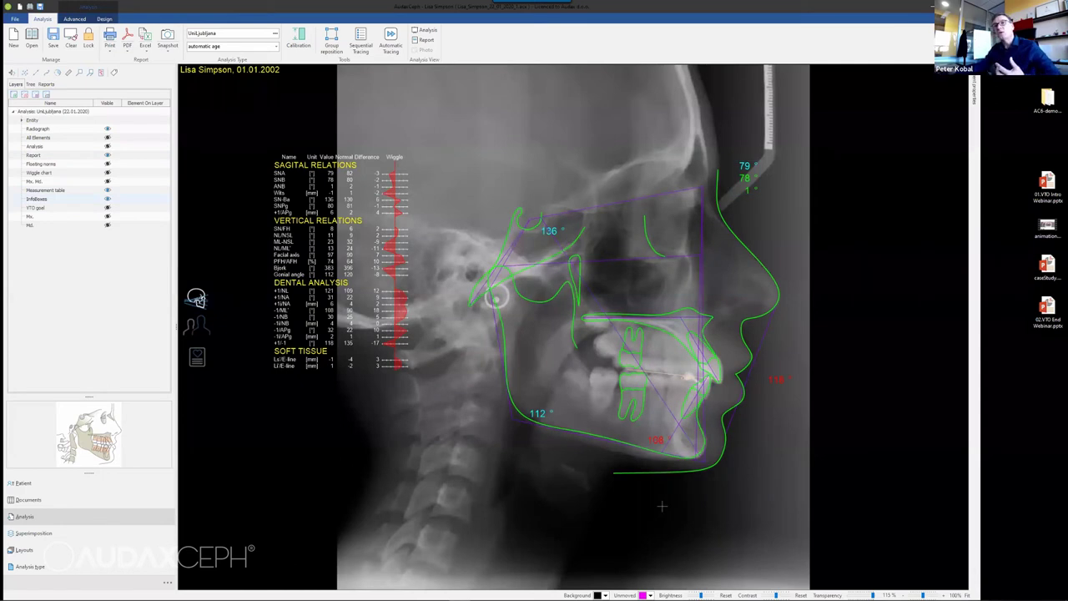
click(106, 200)
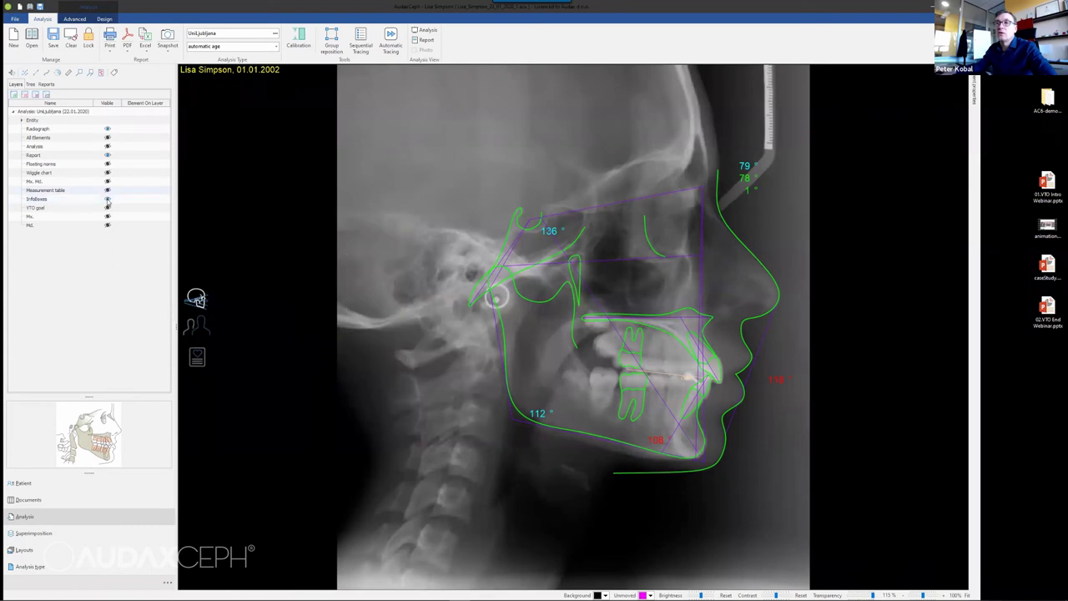
click(107, 200)
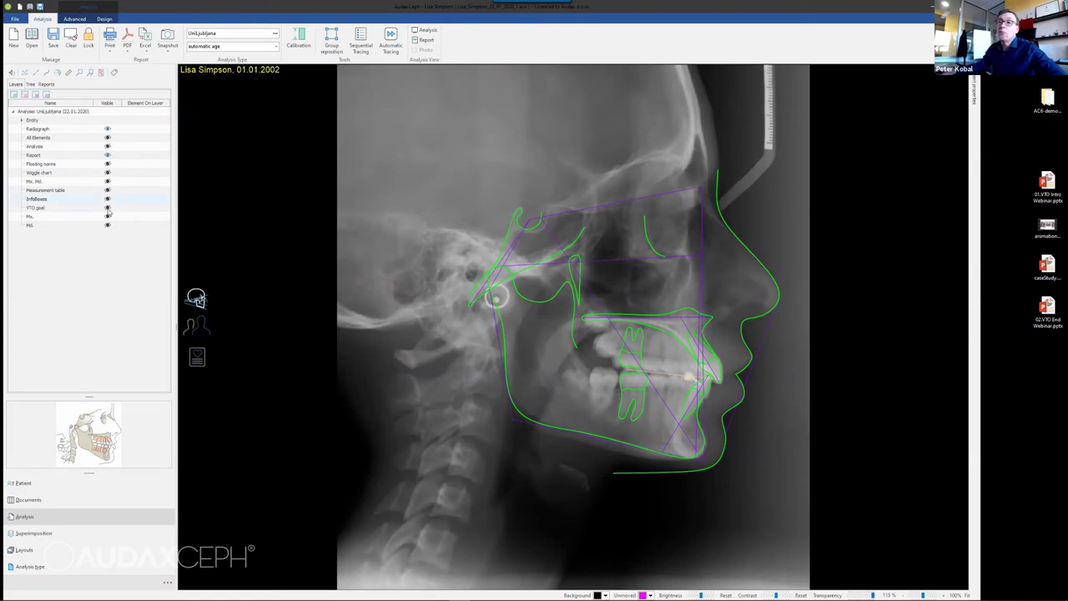
Step: Toggle the norm deviation chart layer in the Layers list
click(107, 208)
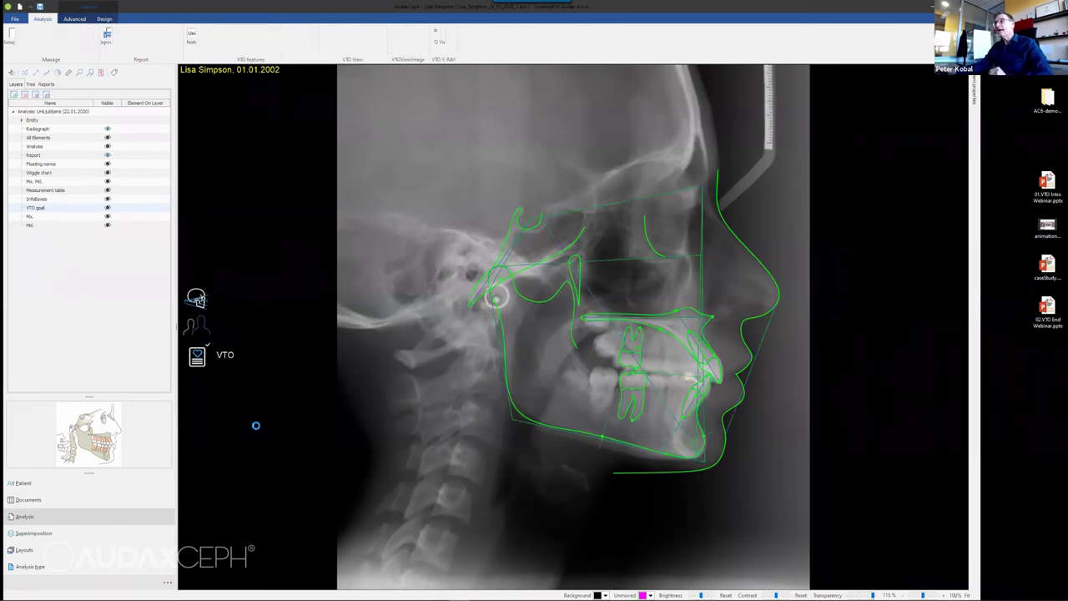
Step: Expand the UniLjubljana layers, hide Treatment Plan, show Analysis, then show Treatment Plan again
click(13, 112)
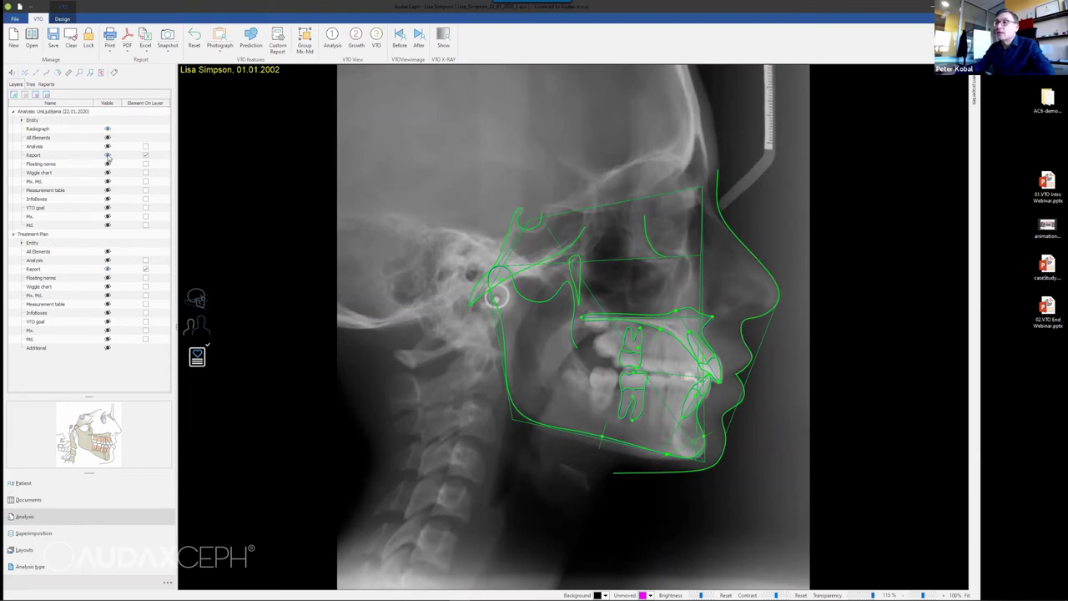
click(107, 271)
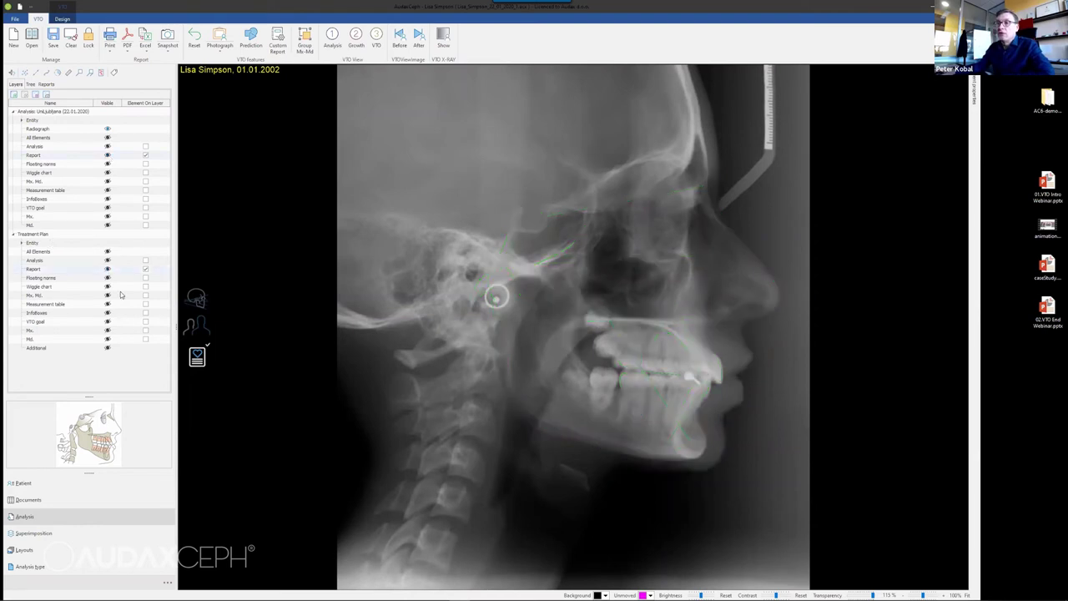
click(107, 155)
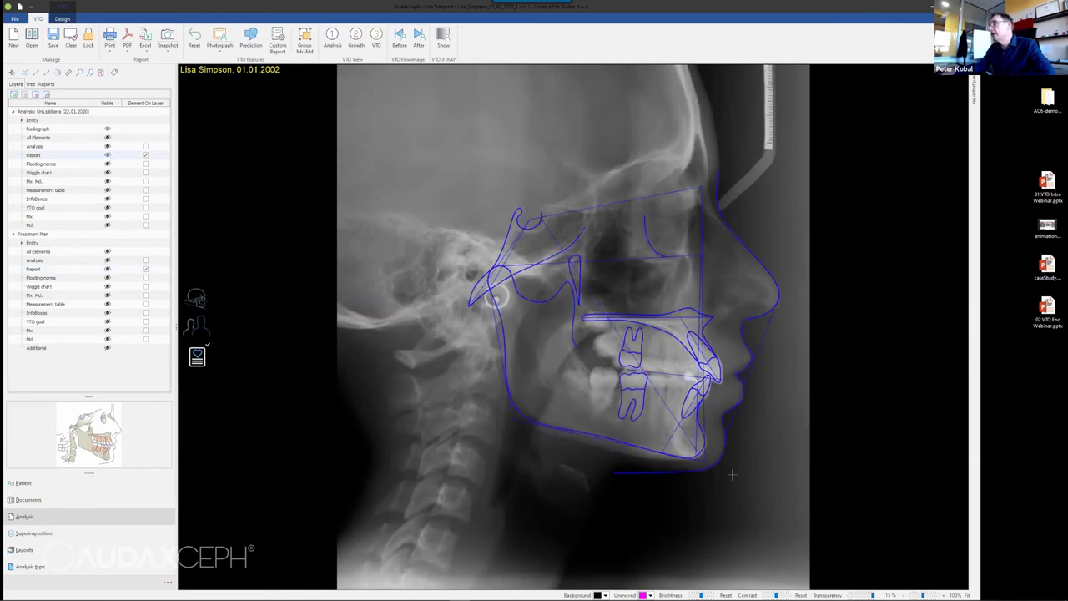
click(108, 271)
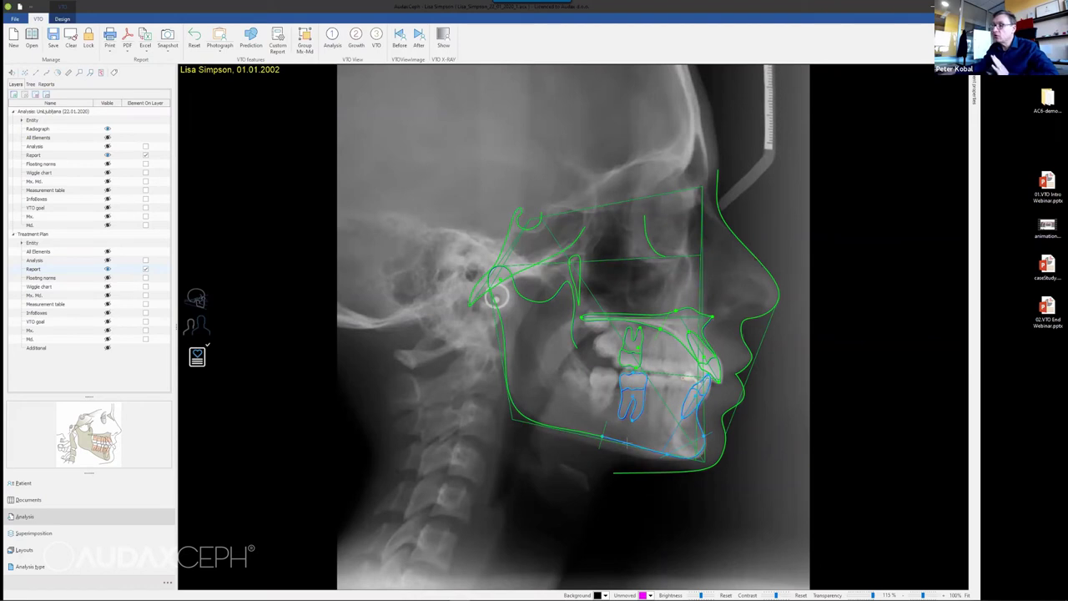
Step: Advance the mandible (ΔX 2.6, ΔY -2.2), place its Delta Box, and reposition the incisor readout
drag(630, 444, 641, 459)
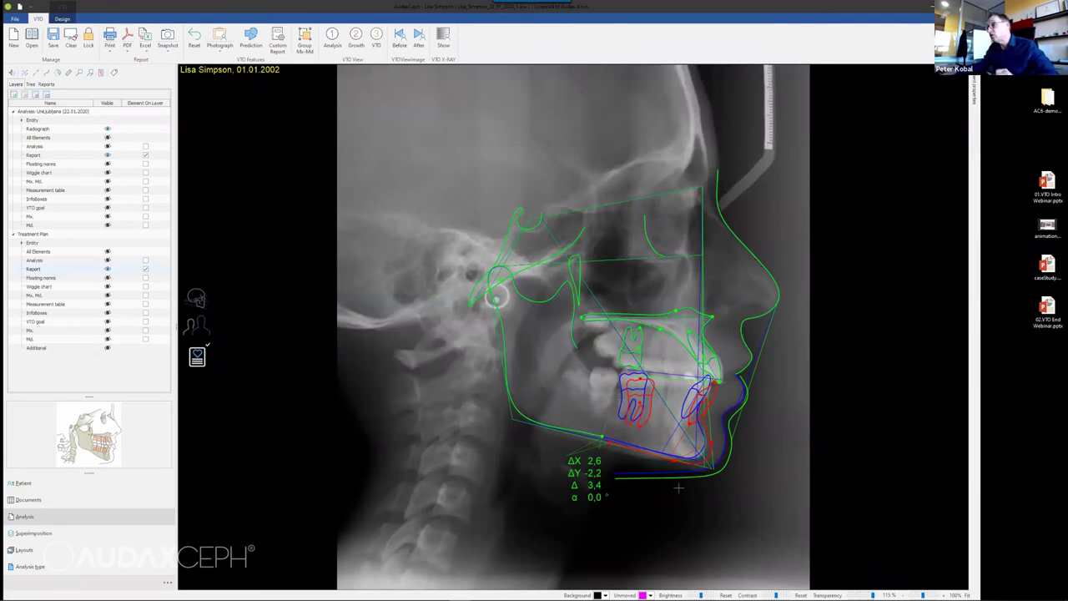
click(669, 520)
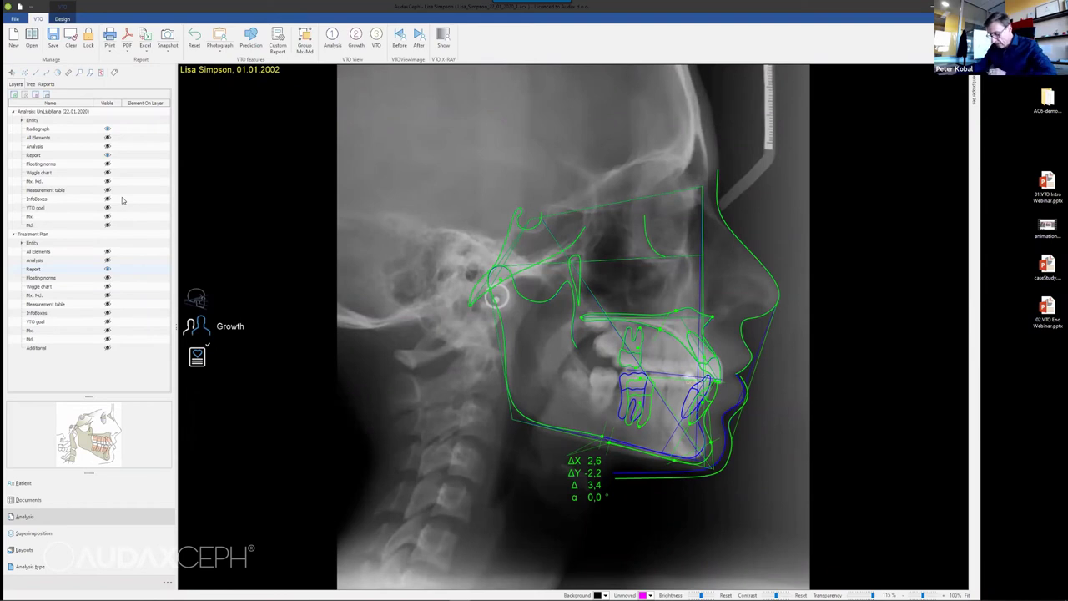
drag(585, 490, 501, 488)
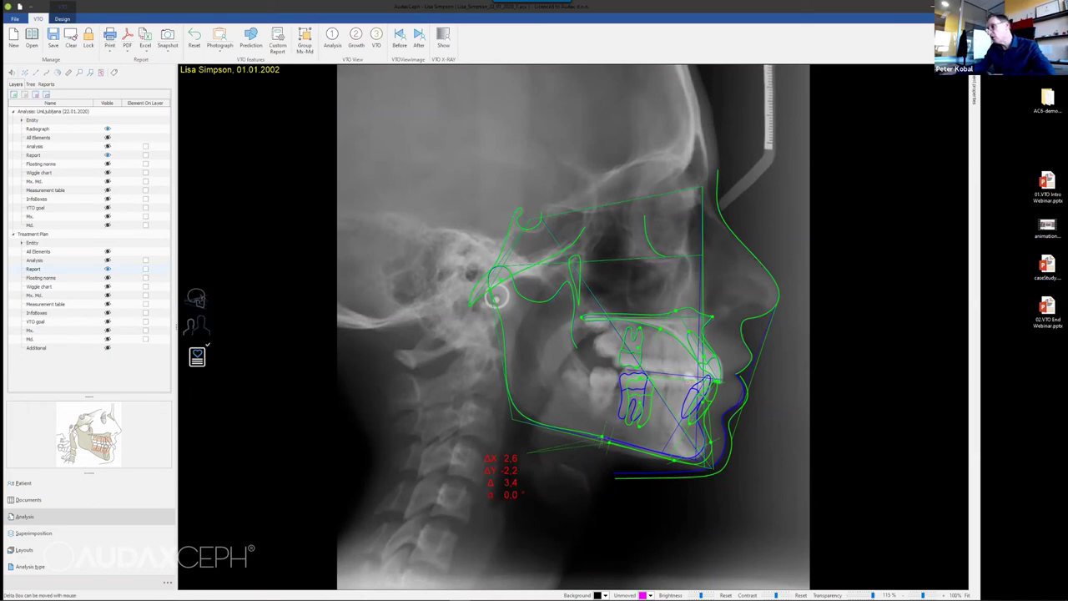
double_click(504, 472)
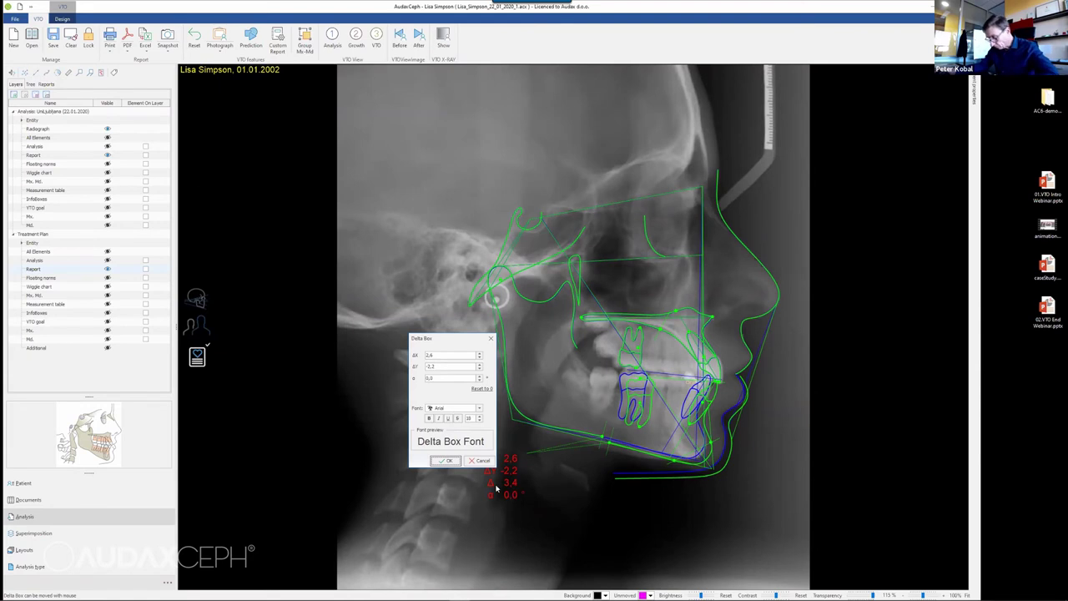
click(445, 461)
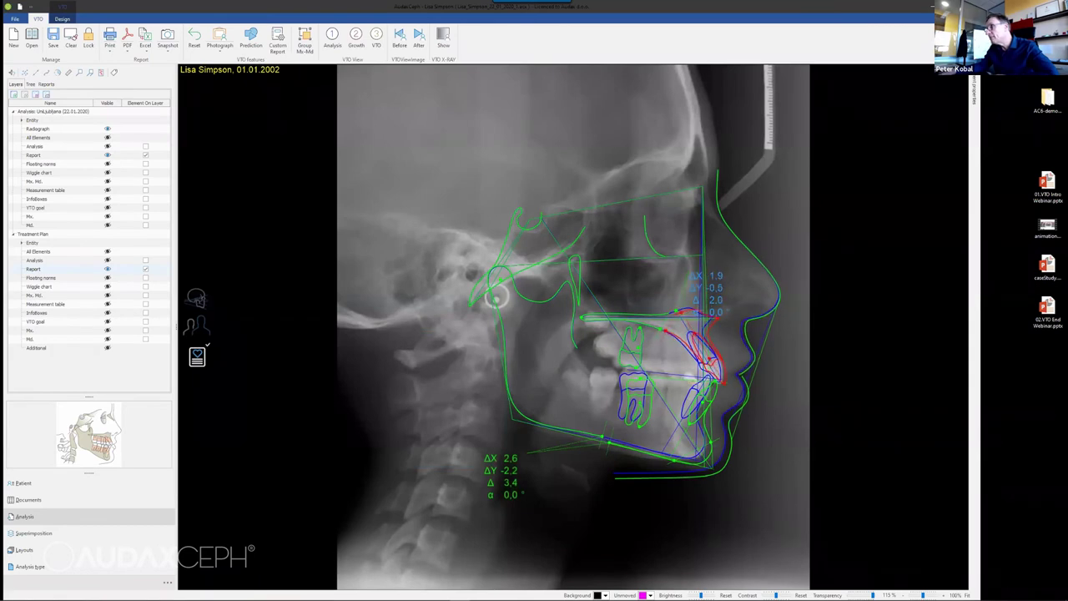
drag(733, 297, 829, 247)
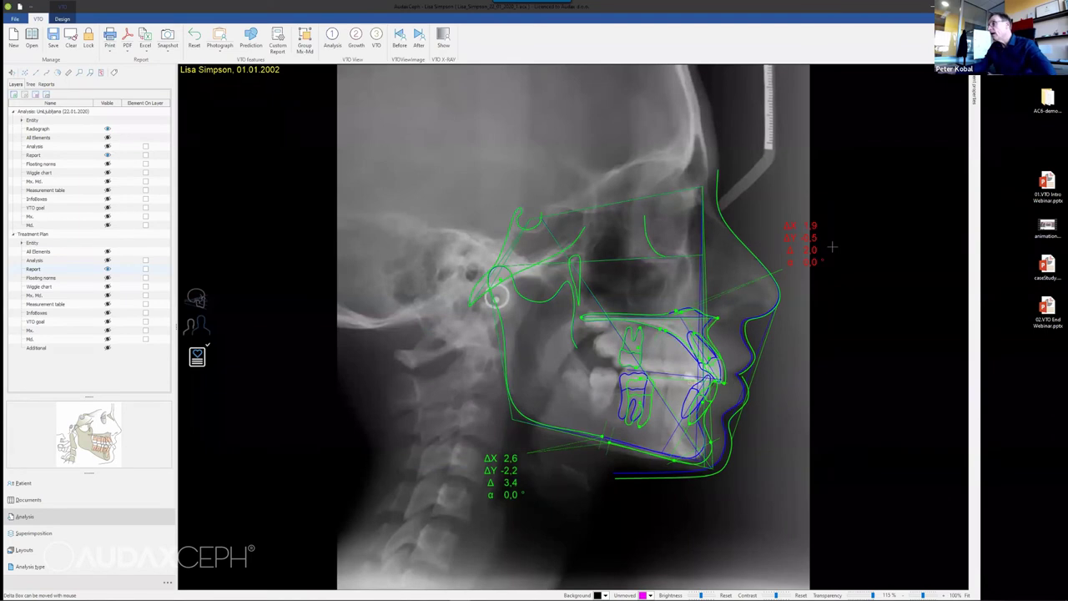
scroll(822, 461, up, 3)
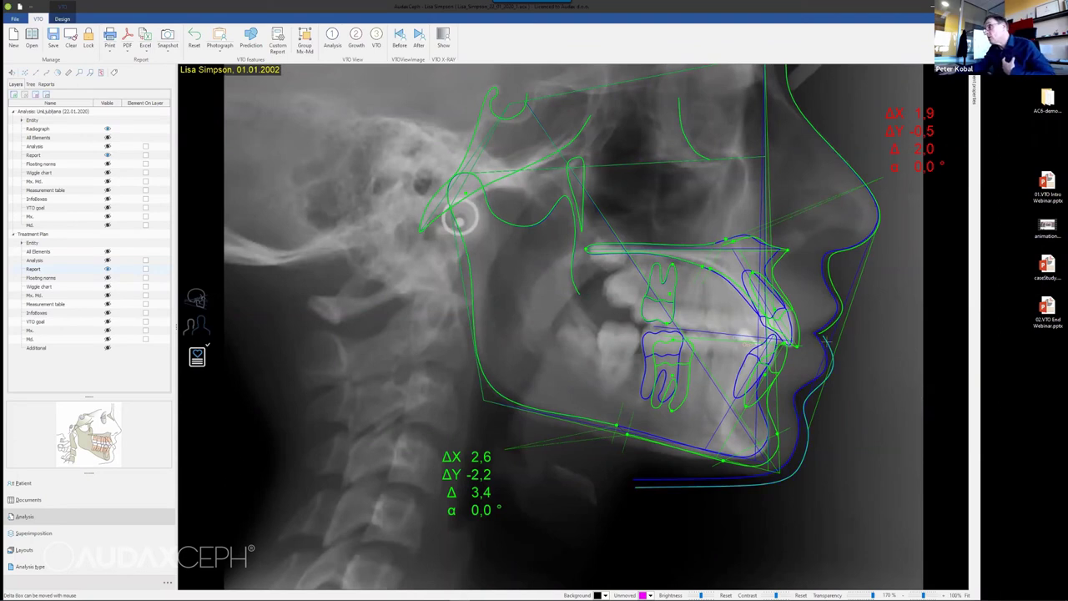
Step: Pull the lower-lip point of the soft-tissue profile slightly forward
click(828, 342)
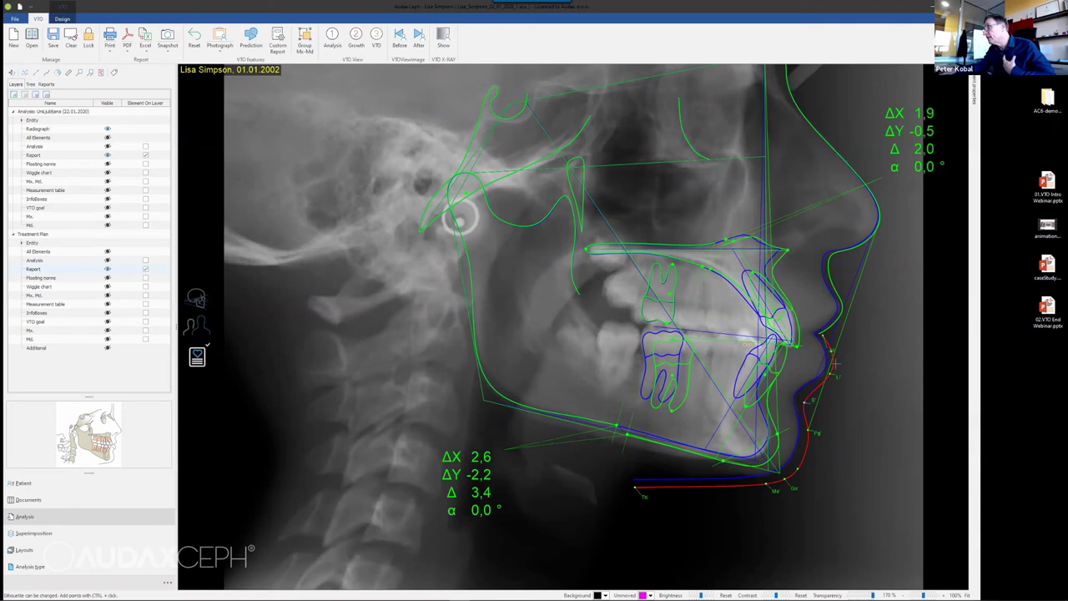
mouse_move(834, 349)
mouse_down()
mouse_move(873, 338)
mouse_move(823, 349)
mouse_move(831, 348)
mouse_up()
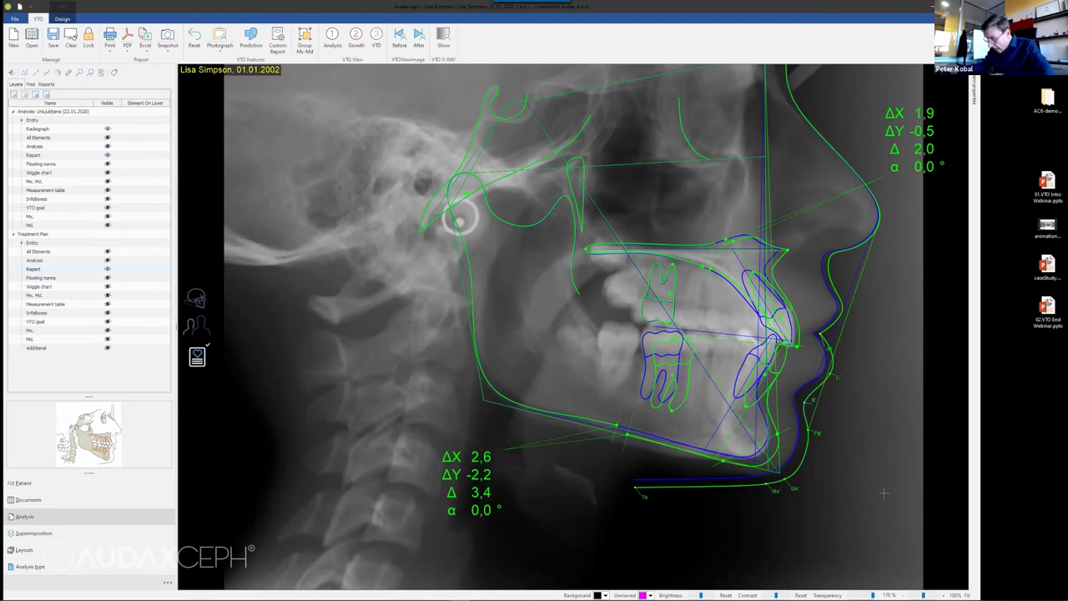
scroll(885, 493, down, 3)
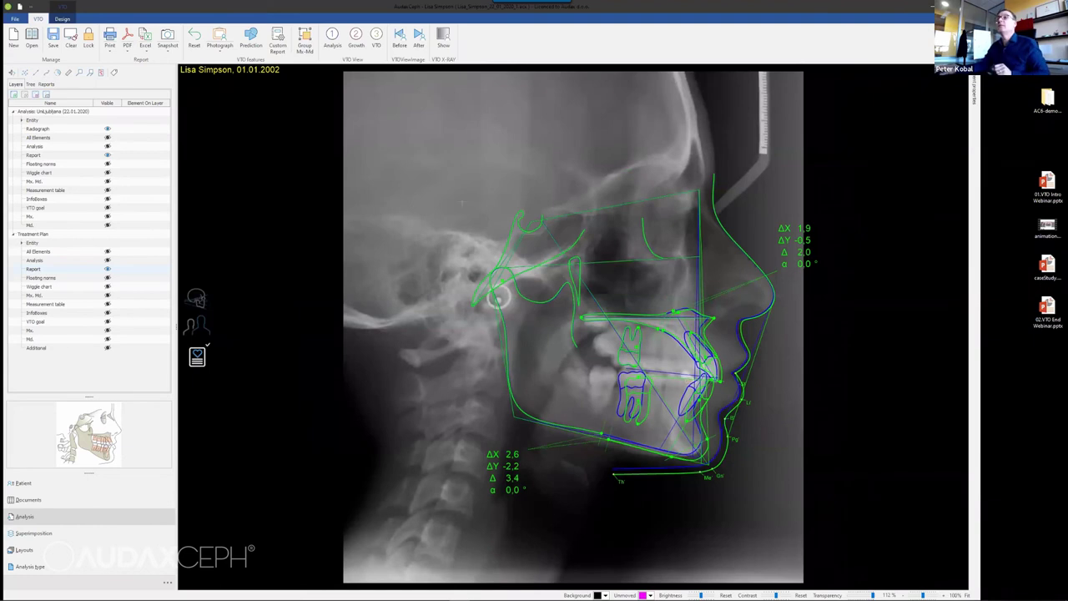
Step: Load the lateral face photo and align it beneath the tracings, checking fit via transparency
click(221, 36)
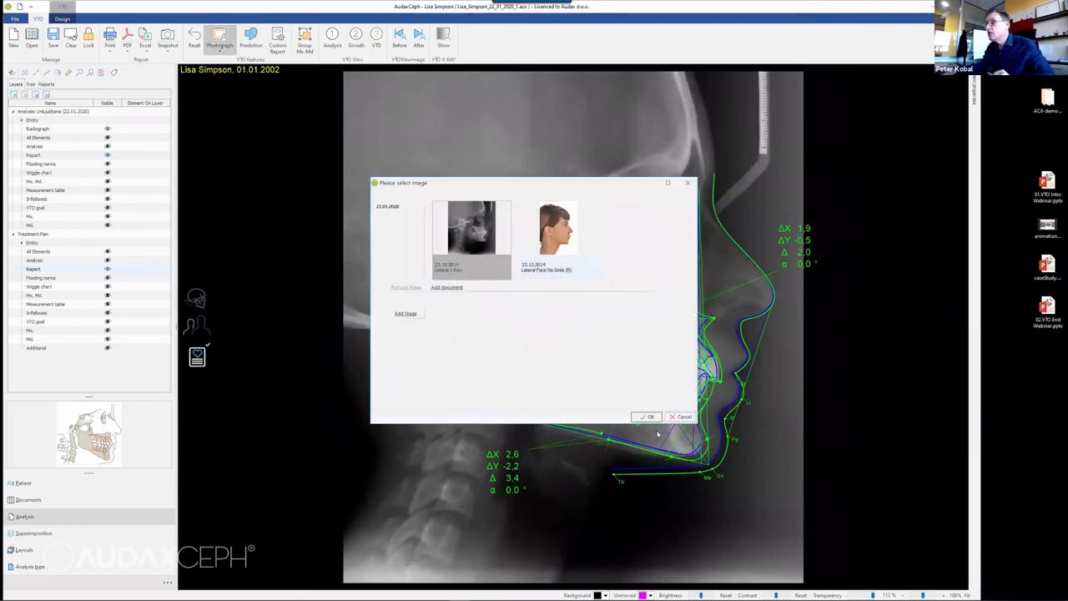
click(648, 416)
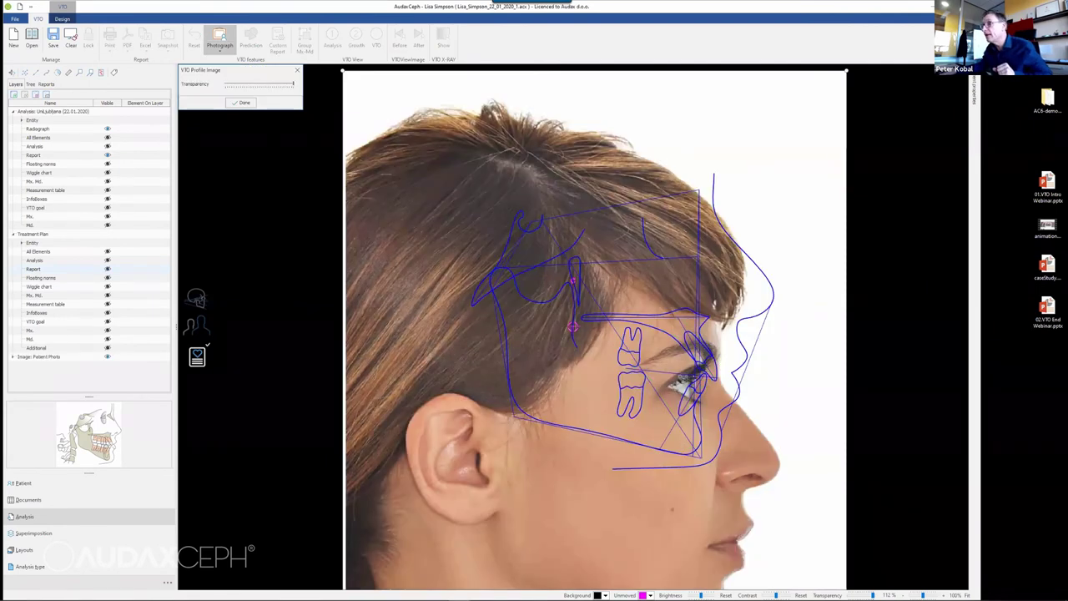
drag(780, 467, 779, 464)
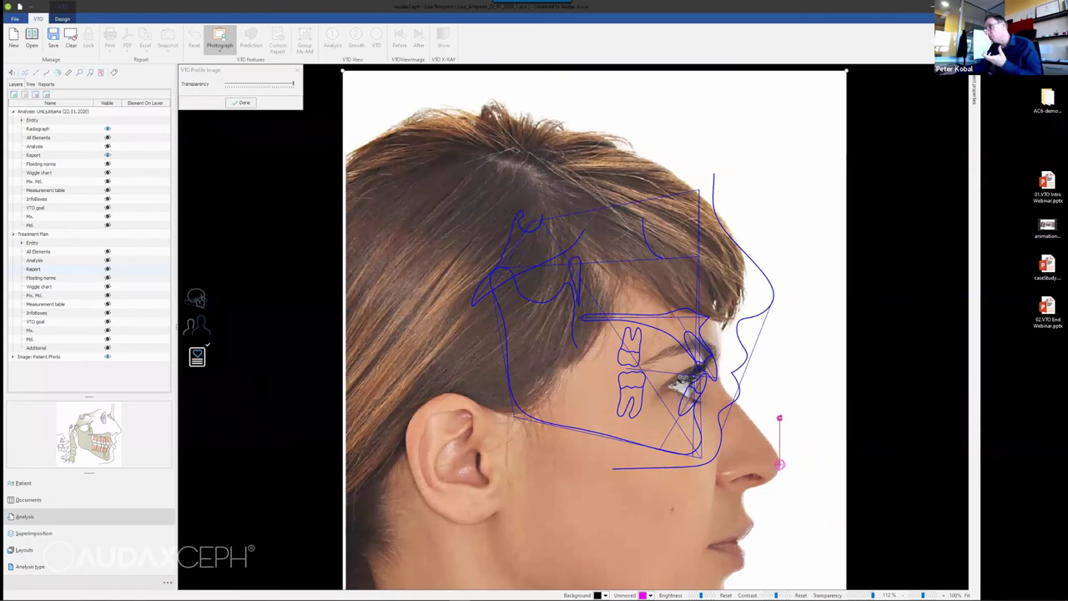
drag(779, 417, 788, 302)
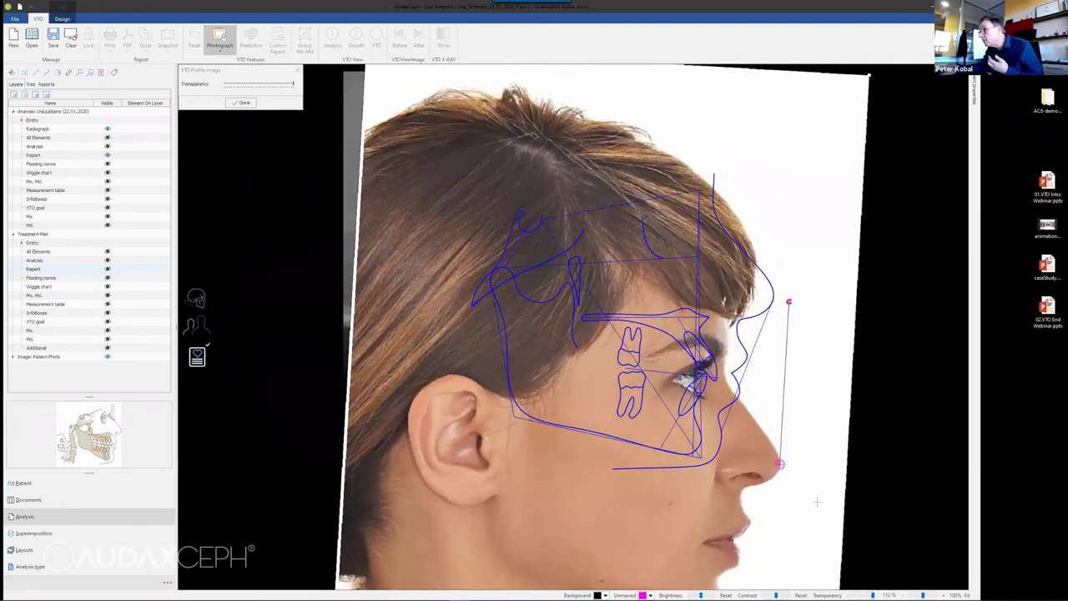
drag(818, 502, 804, 368)
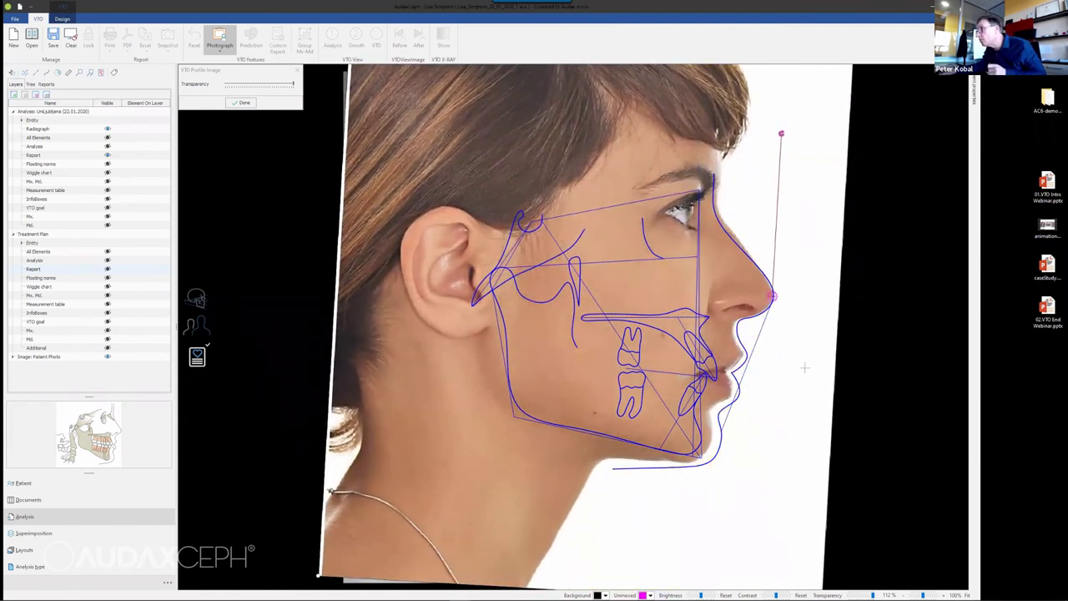
scroll(754, 505, down, 2)
mouse_move(355, 538)
mouse_down()
mouse_move(406, 508)
mouse_move(453, 544)
mouse_move(322, 589)
mouse_move(362, 548)
mouse_move(366, 562)
mouse_up()
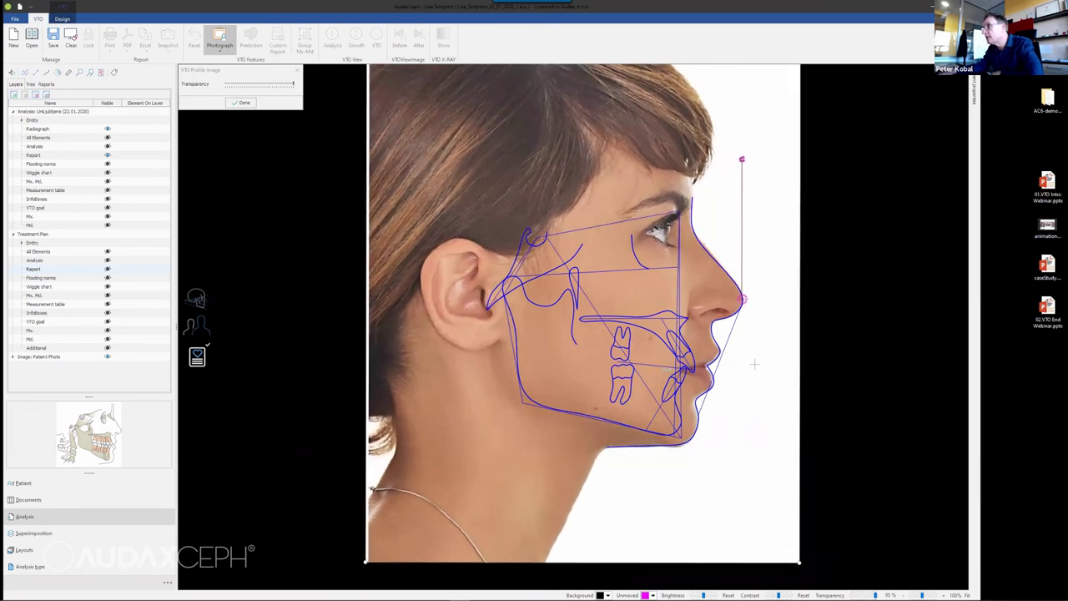
click(294, 87)
mouse_move(293, 87)
mouse_down()
mouse_move(243, 90)
mouse_move(297, 89)
mouse_up()
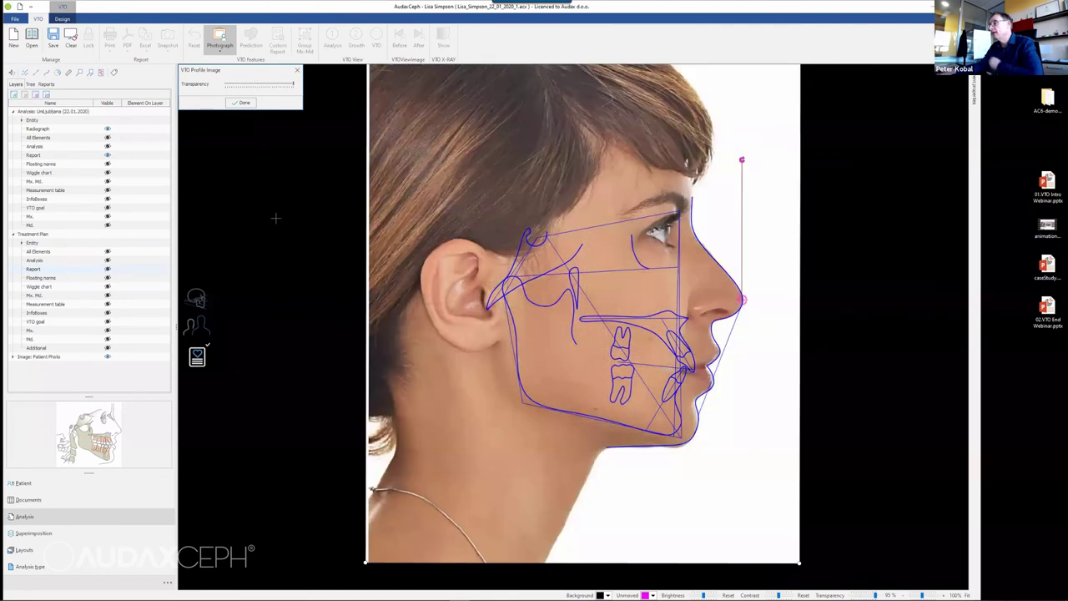
click(244, 102)
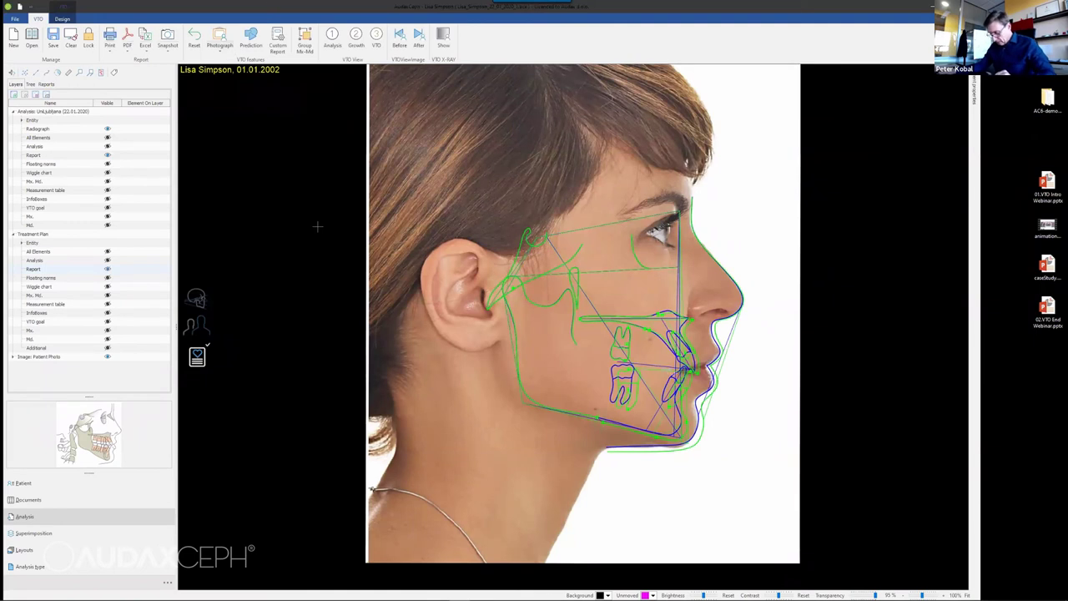
Step: Compute the Prediction, then show the Before view with only the Analysis tracing
click(251, 40)
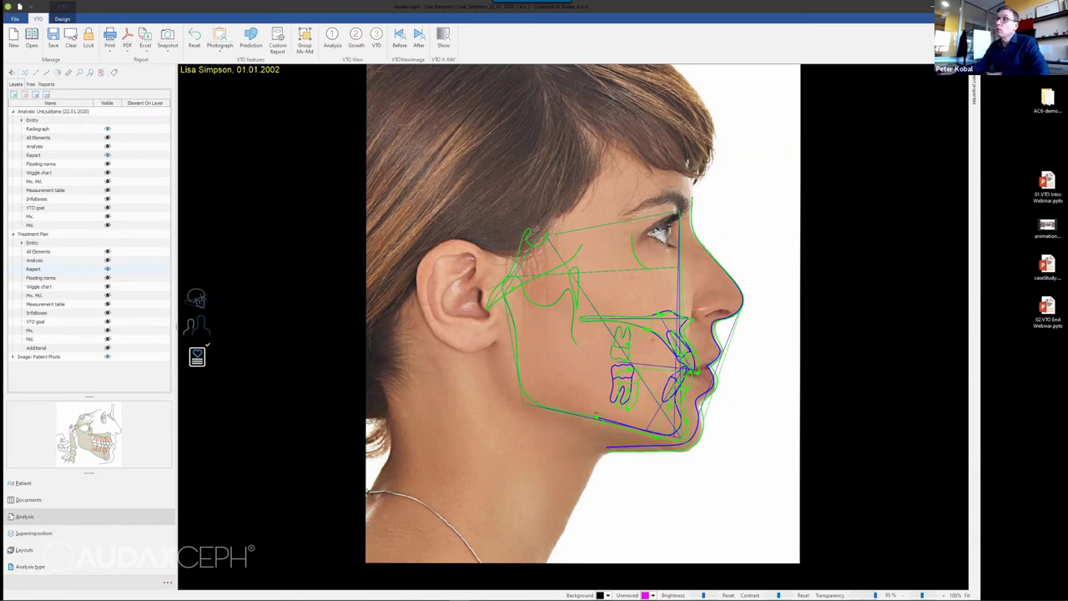
click(399, 37)
click(332, 38)
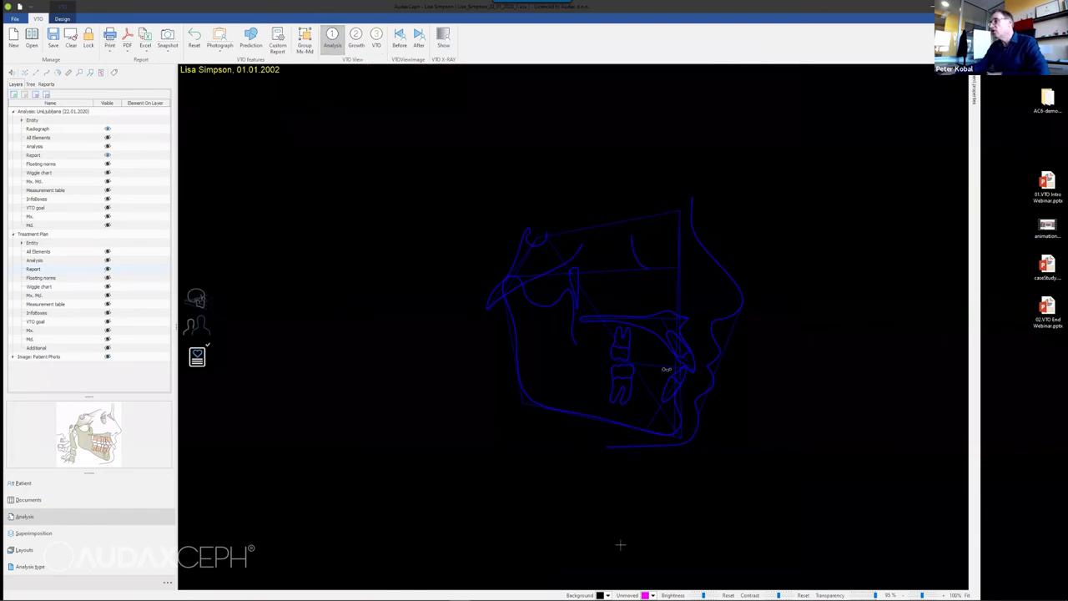
Step: Compare Before and After profiles, ending with Analysis and VTO tracings over the X-ray
click(377, 37)
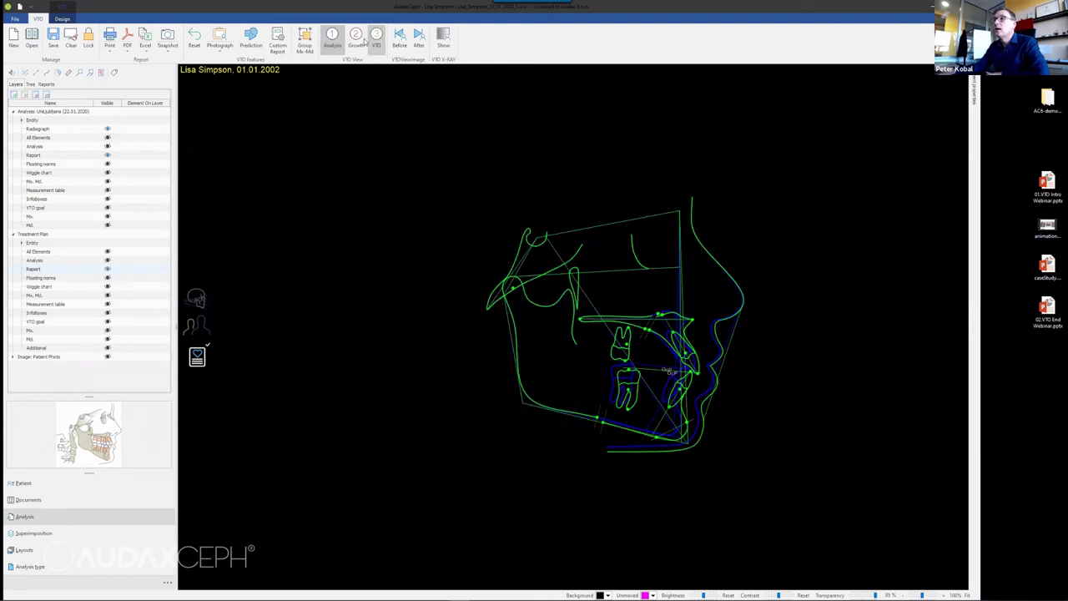
click(328, 43)
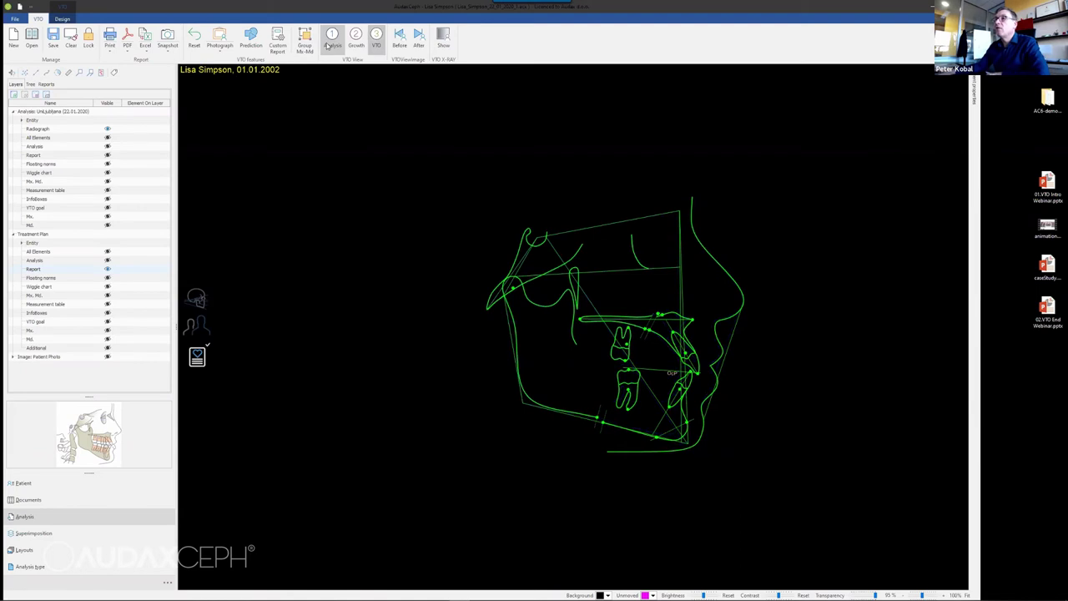
click(377, 37)
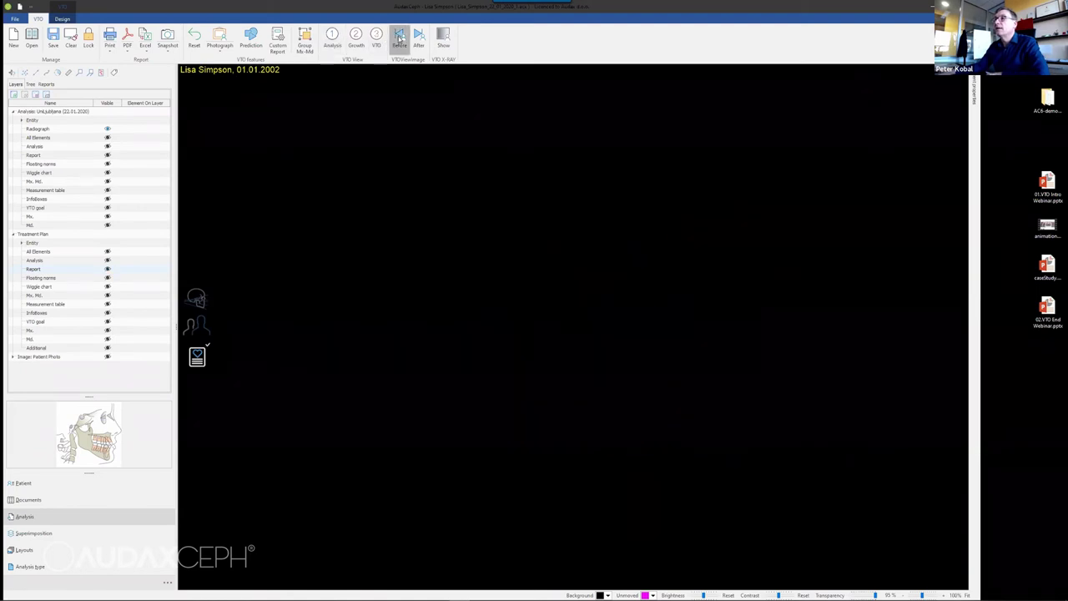
click(400, 38)
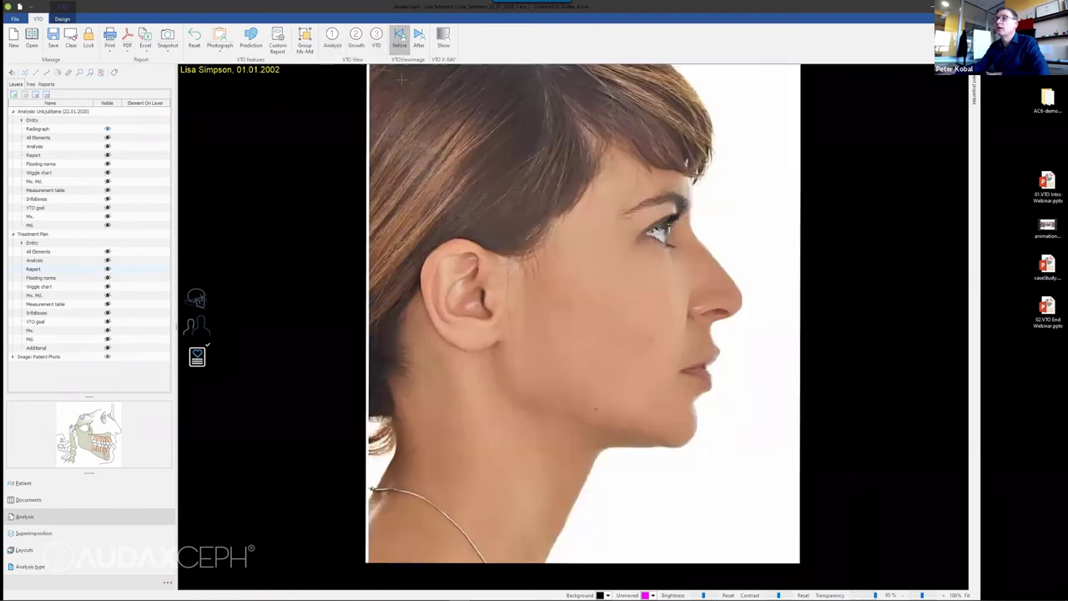
click(419, 38)
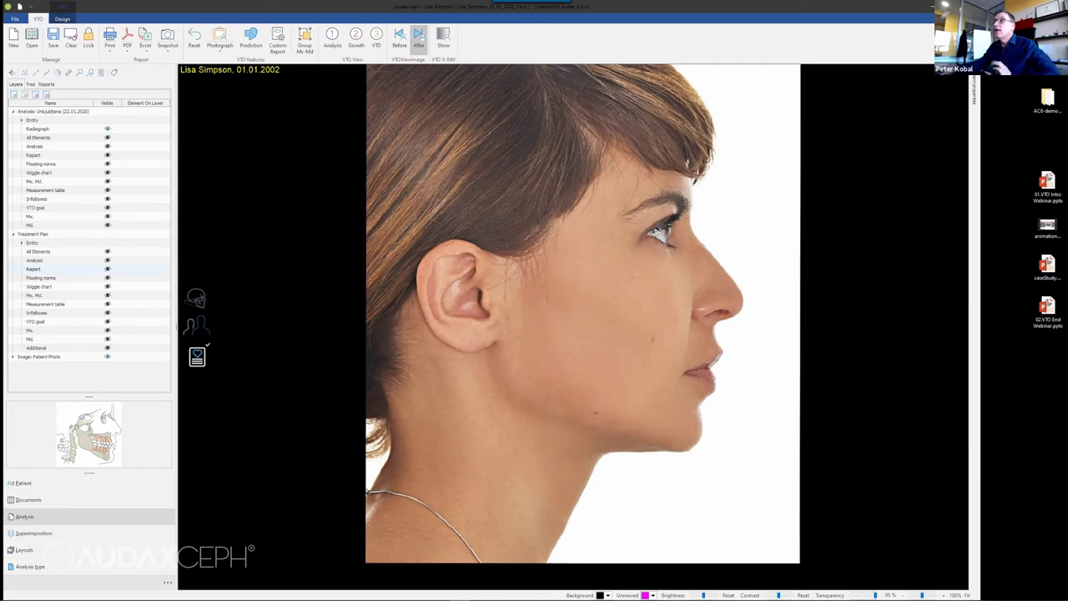
click(332, 38)
click(377, 38)
click(443, 37)
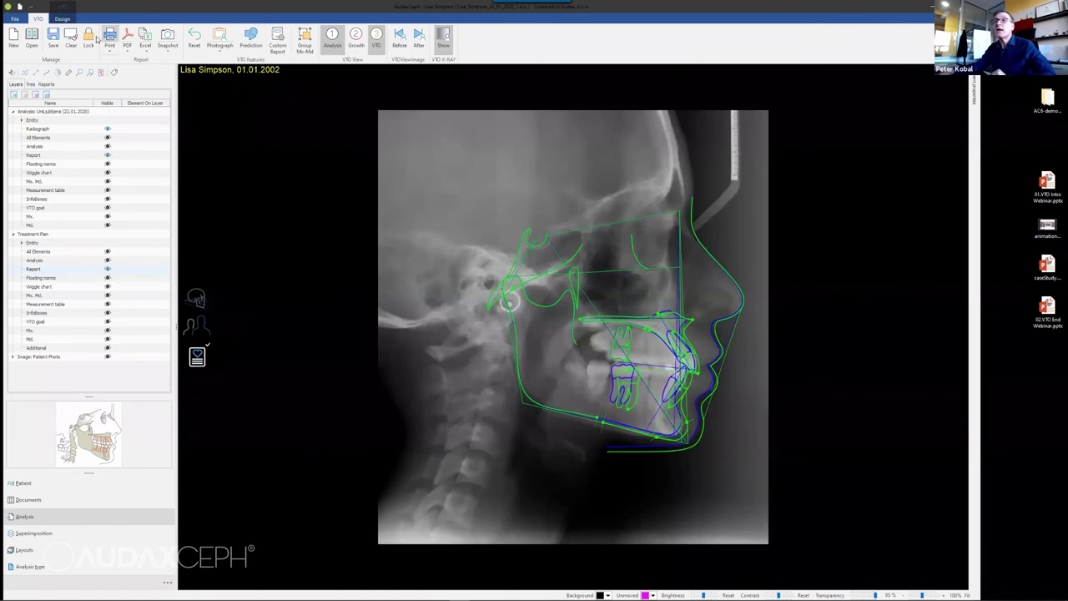
Step: Save the treatment plan so its VTOPrediction image, PDF report and layer files are generated
click(53, 37)
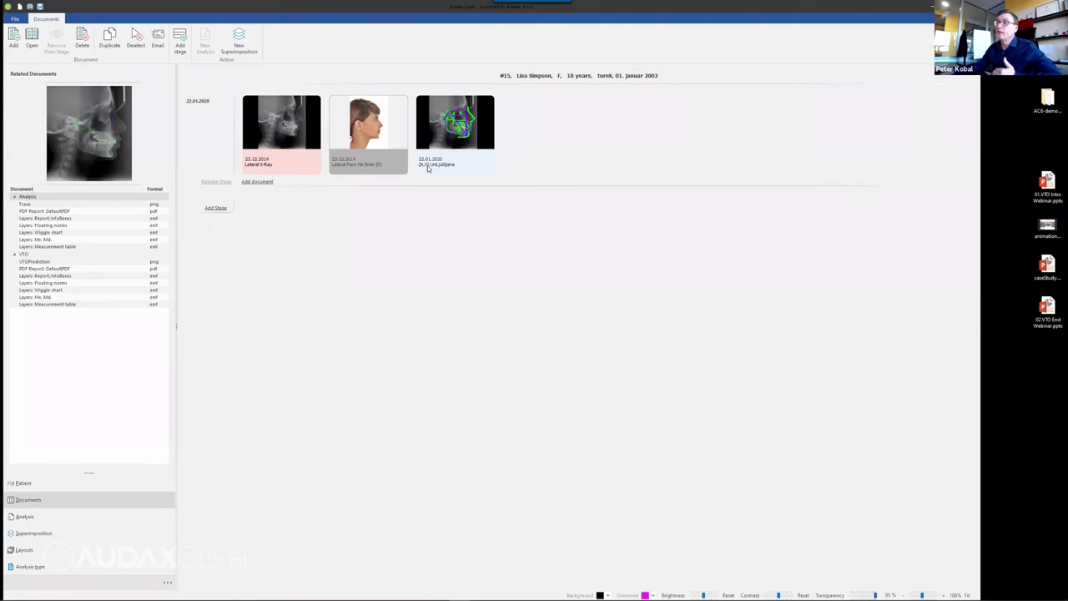
Step: View the VTO prediction photo full size, then close the viewer
click(52, 264)
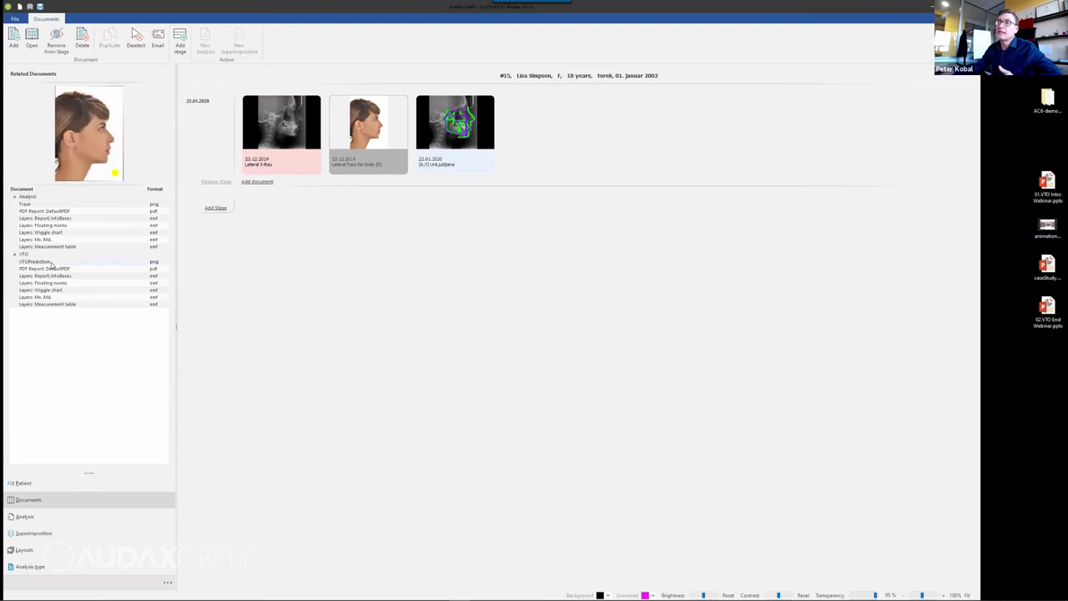
double_click(52, 264)
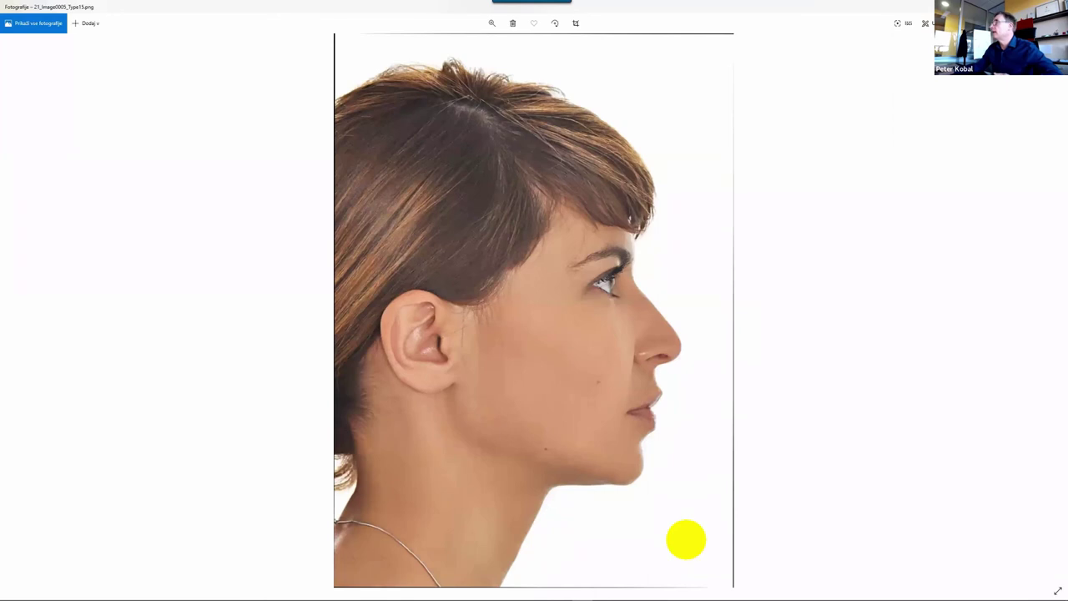
key(alt+F4)
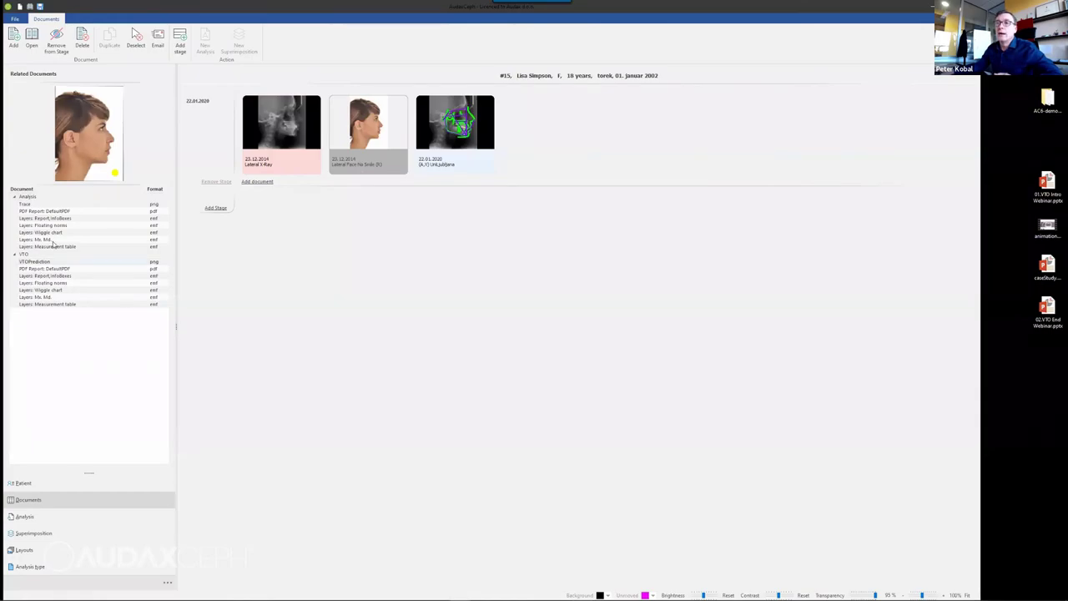
Step: Preview the VTO PDF report, floating norms and wiggle chart, then return to Analysis
click(50, 269)
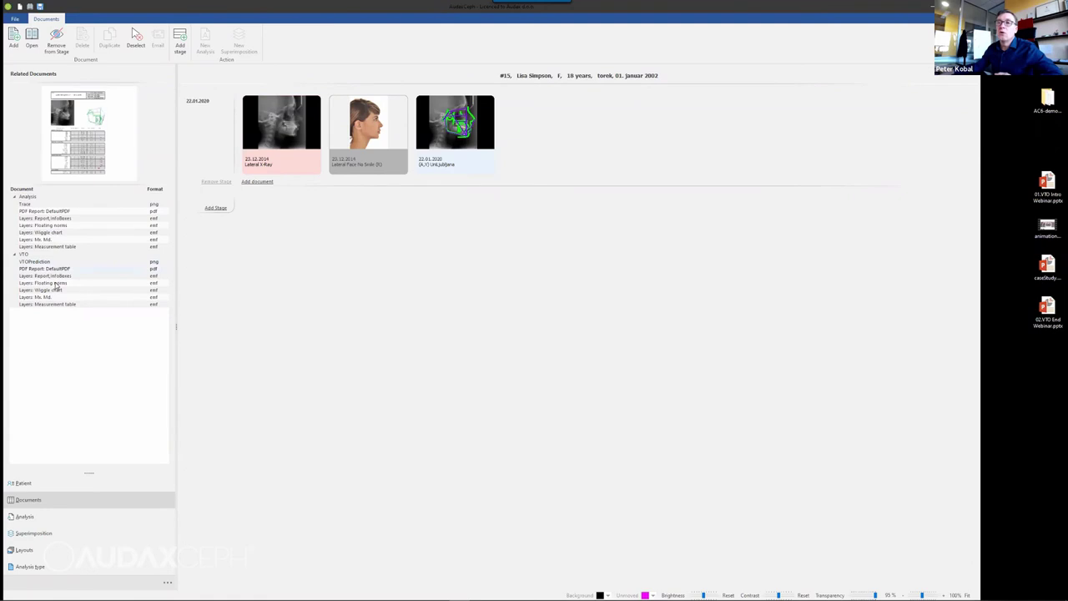
click(56, 285)
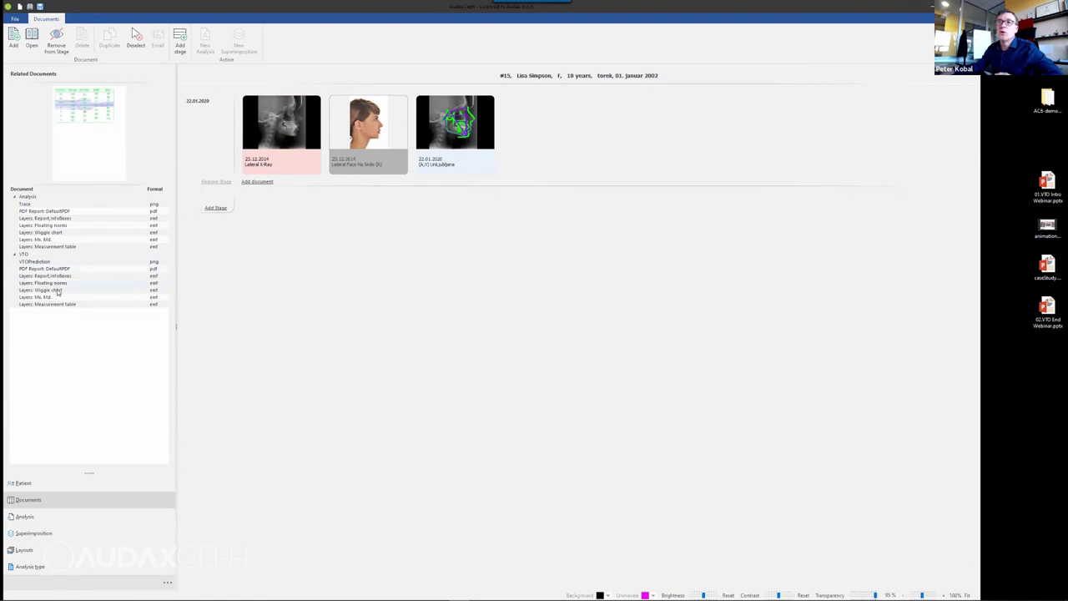
click(58, 291)
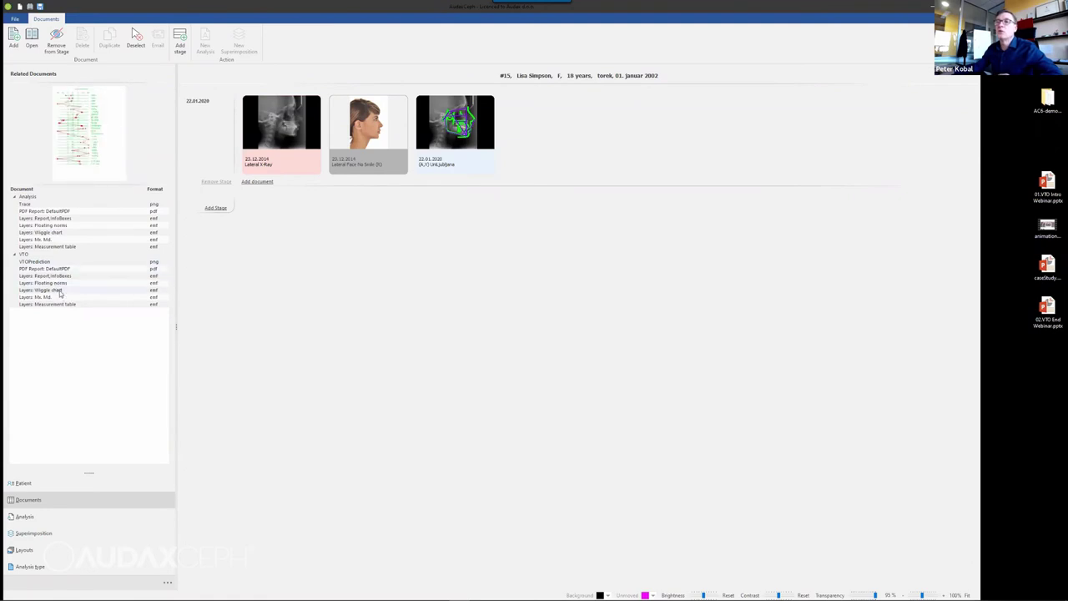
double_click(59, 289)
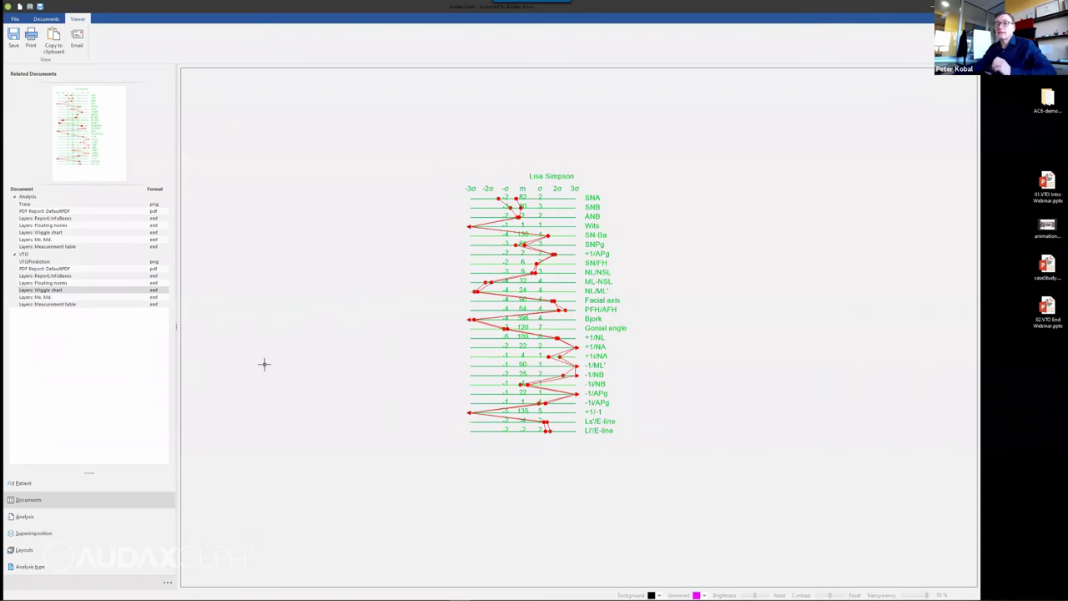
click(38, 518)
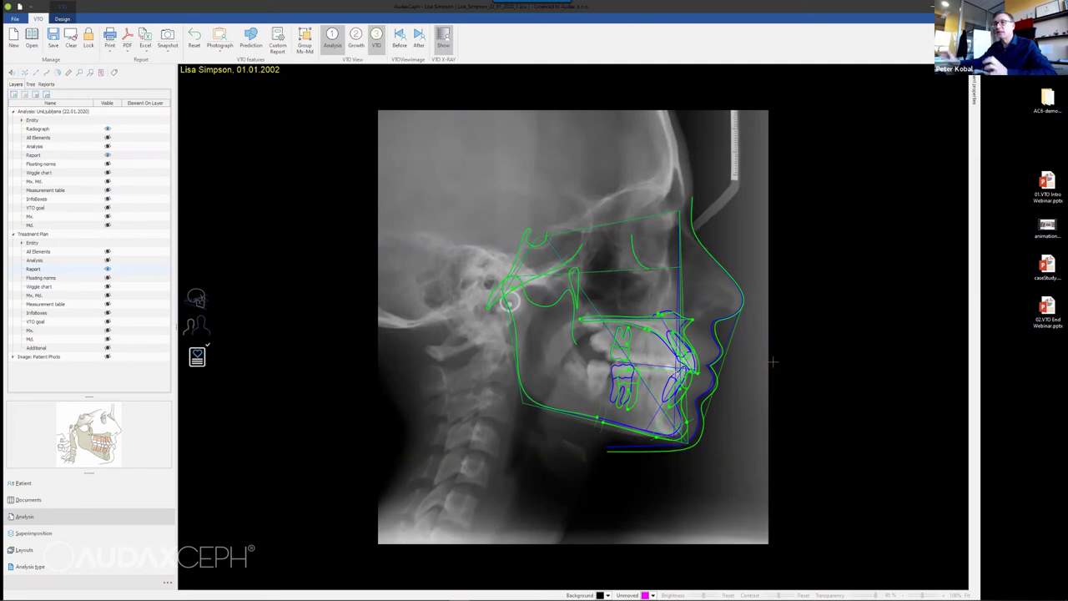
Step: Open the '(A,V) UniLjubljana (copy)' analysis from the Documents list
click(47, 499)
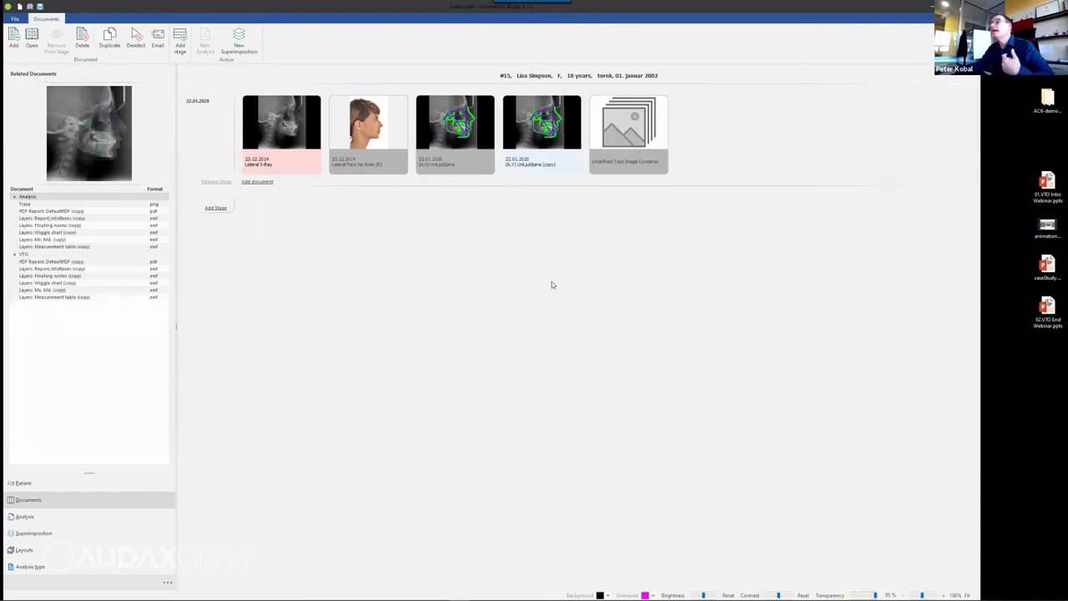
double_click(550, 132)
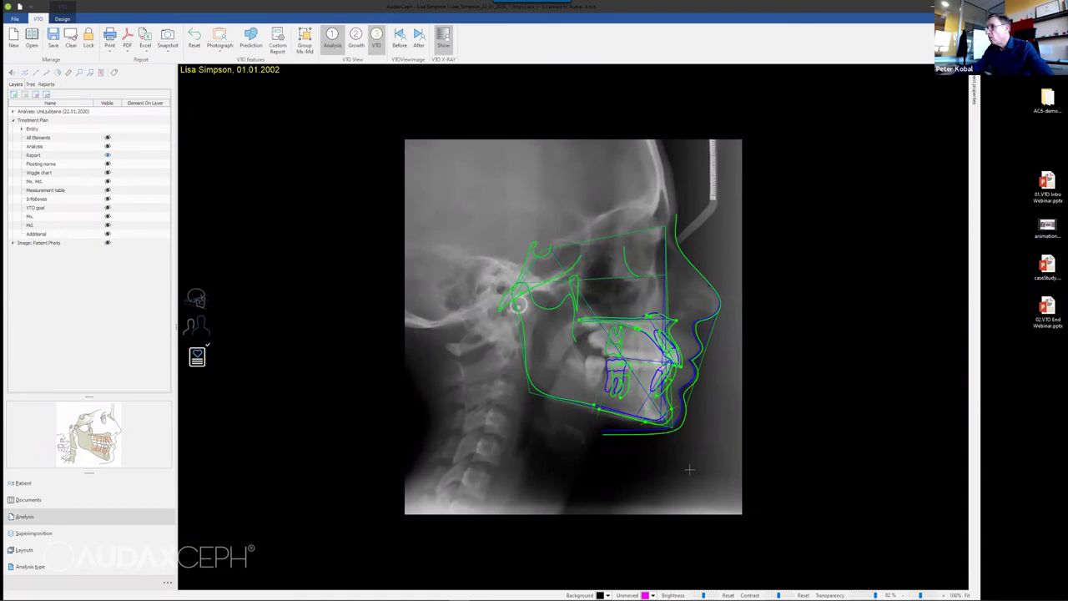
Step: Shift the lower jaw tracing, then rotate it both ways about its pivot
scroll(691, 469, up, 1)
scroll(693, 458, up, 1)
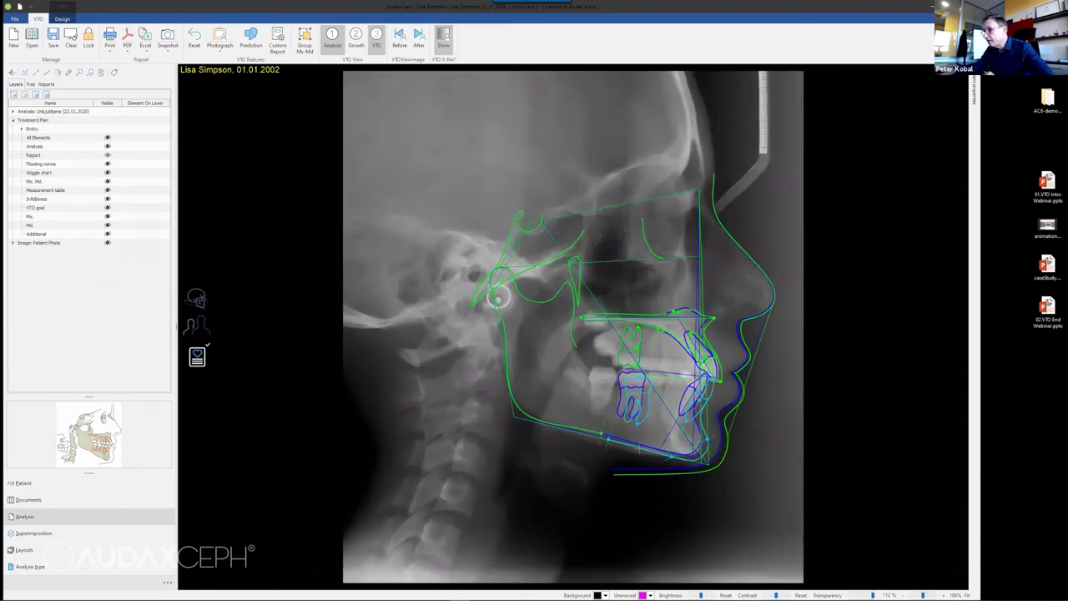
drag(611, 440, 609, 435)
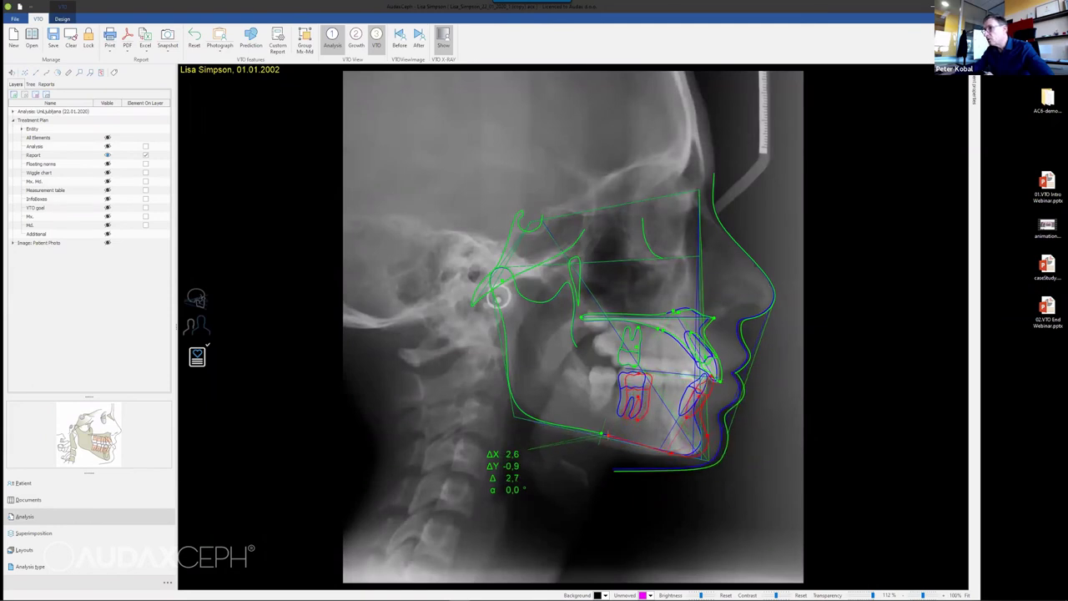
right_click(609, 436)
click(636, 457)
drag(656, 435, 661, 436)
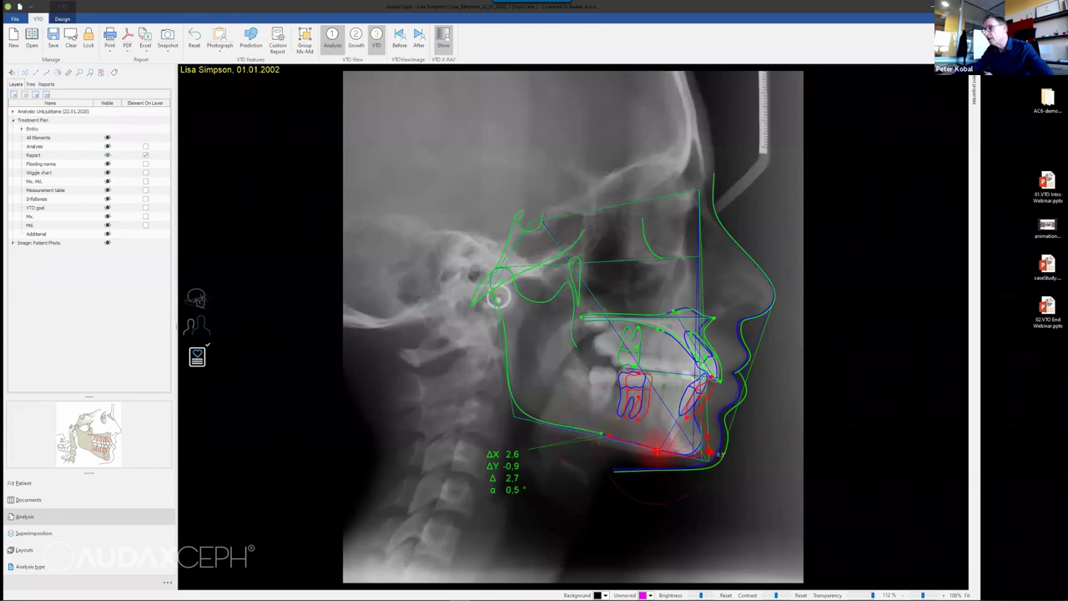
mouse_move(714, 452)
mouse_down()
mouse_move(711, 439)
mouse_move(715, 457)
mouse_up()
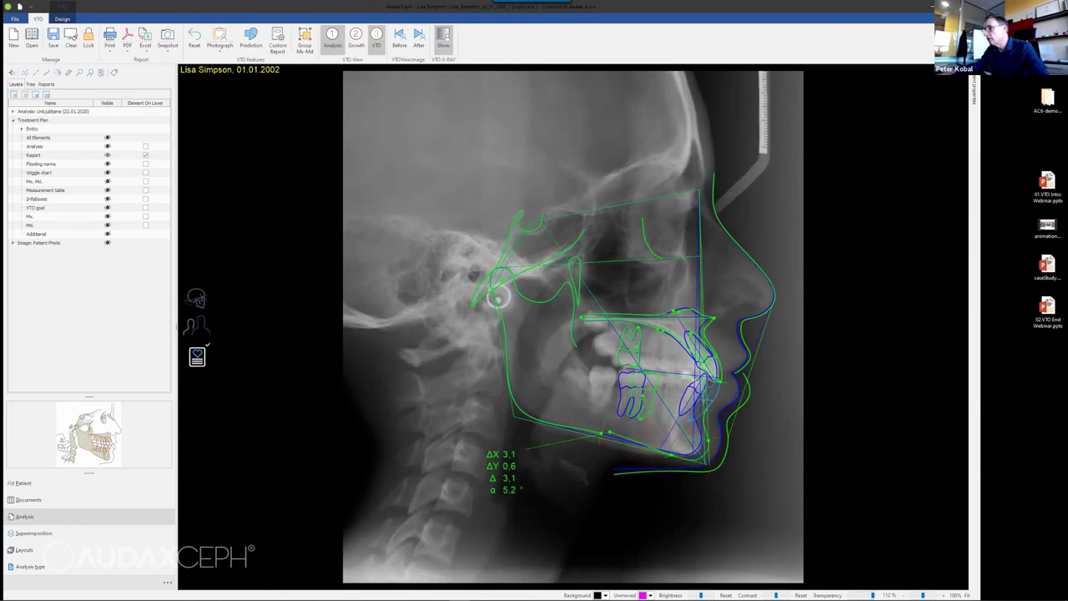
Step: Reset the Delta Box values to 0, then drag the mandible to ΔX 1.4, ΔY -5.2
right_click(703, 399)
click(728, 406)
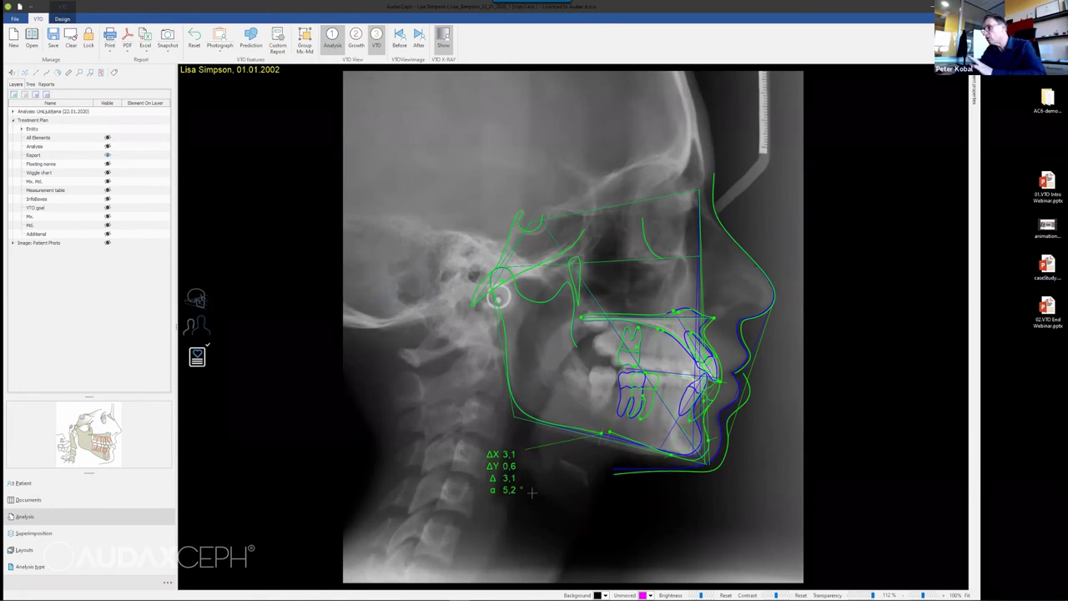
double_click(505, 472)
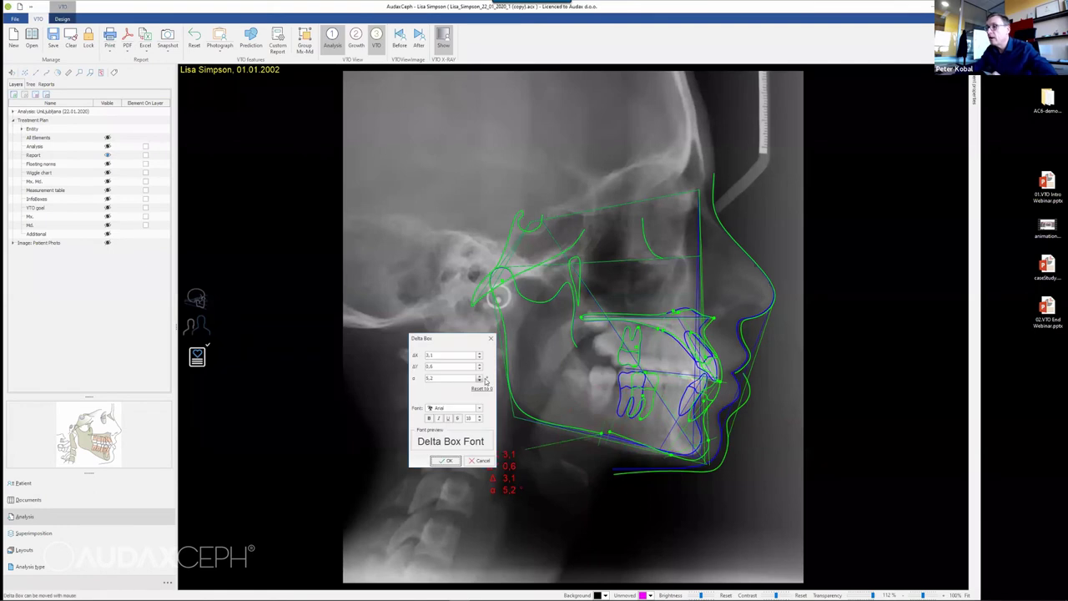
click(480, 378)
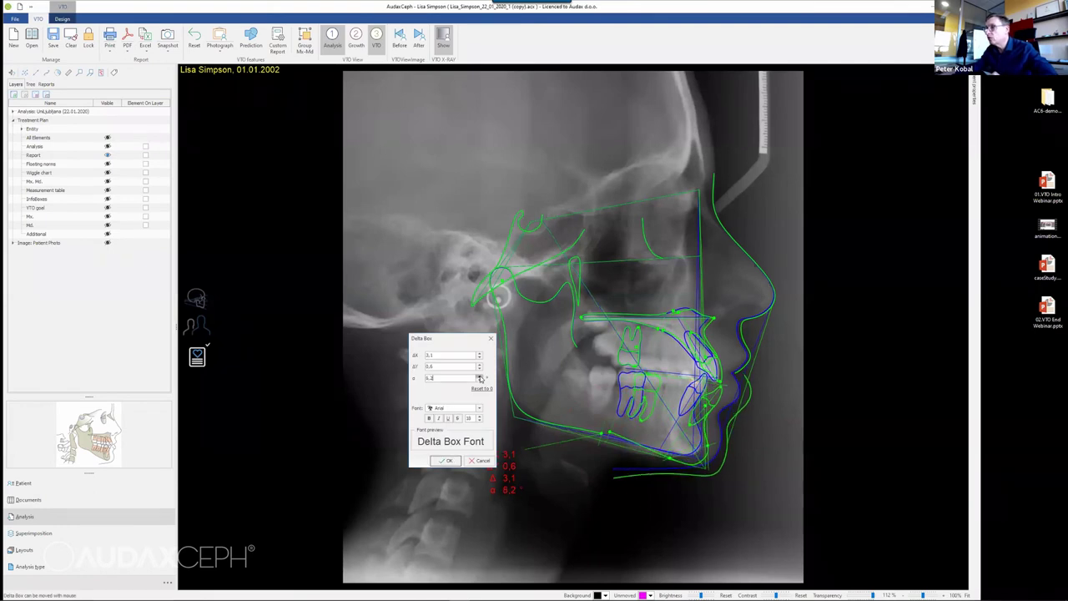
click(480, 377)
click(480, 380)
click(480, 380)
click(479, 380)
click(480, 381)
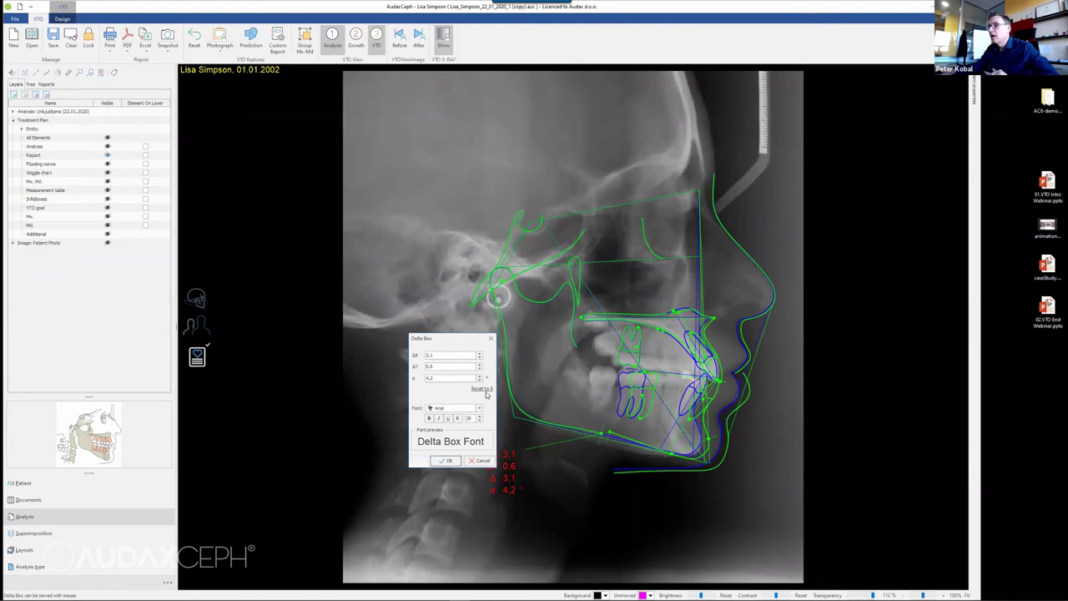
click(480, 389)
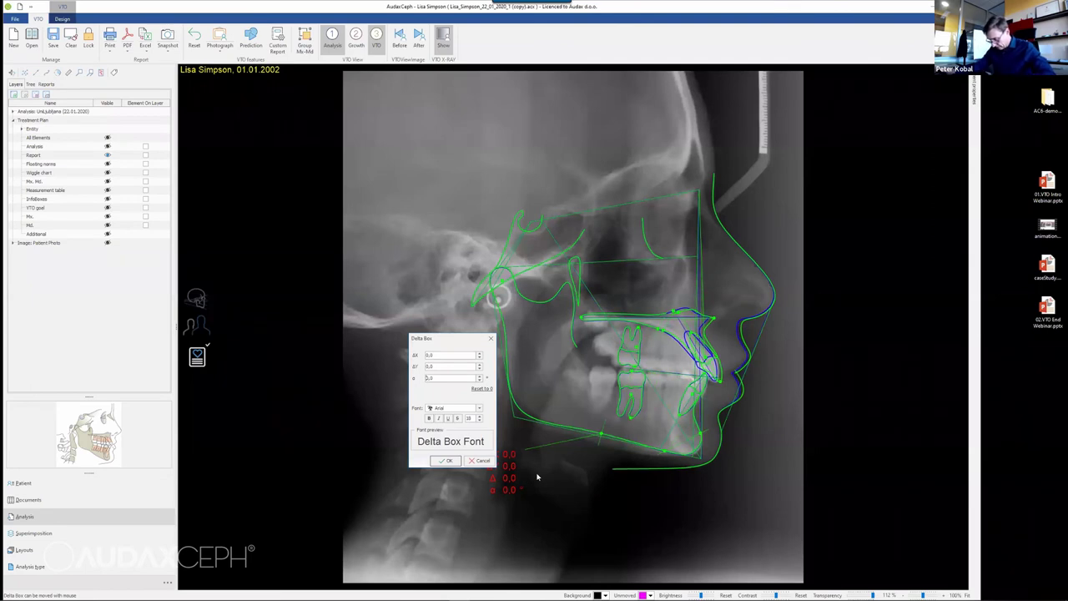
click(445, 461)
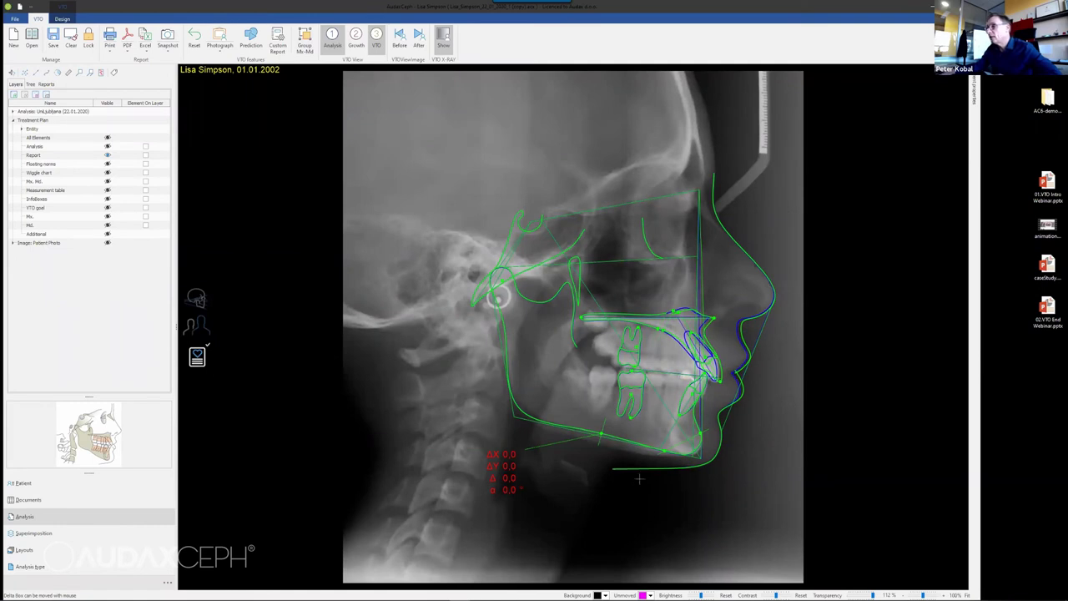
drag(641, 447, 644, 457)
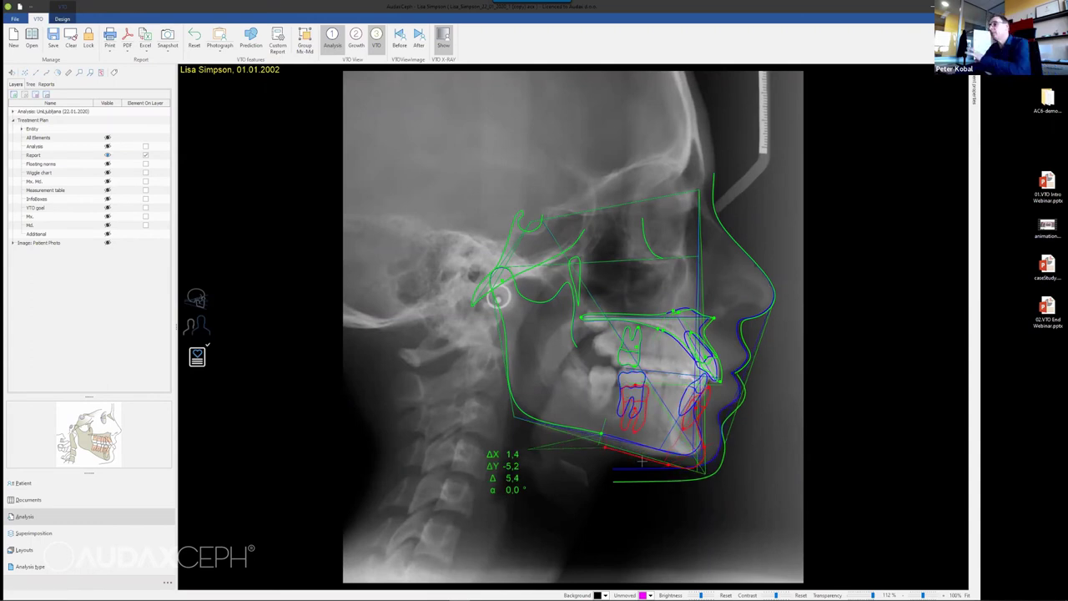
Step: Draw a perpendicular plane line down from the lower face of the tracing
click(63, 18)
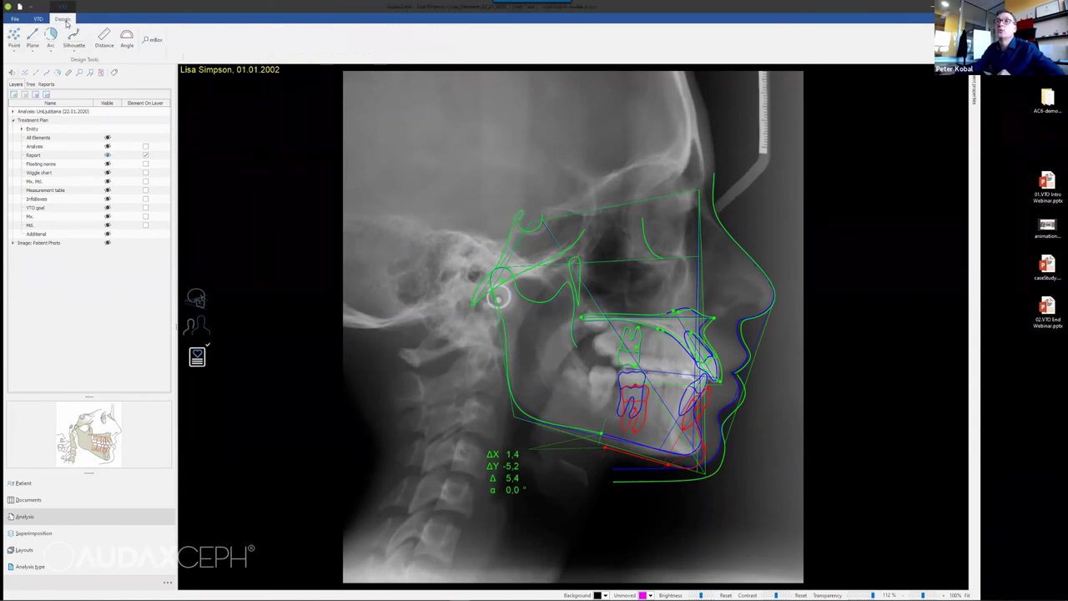
click(36, 48)
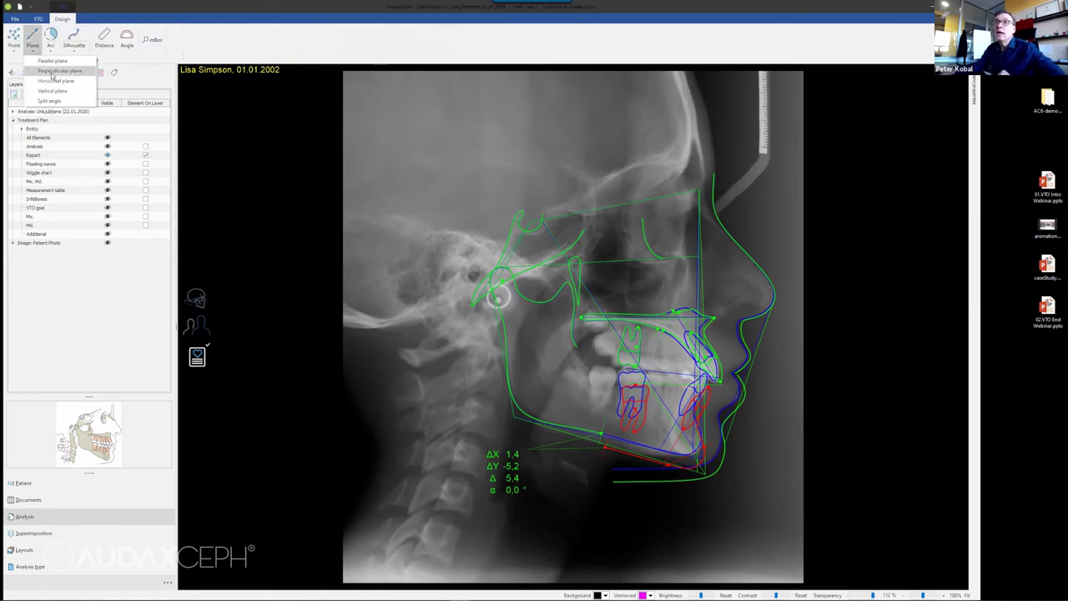
click(60, 73)
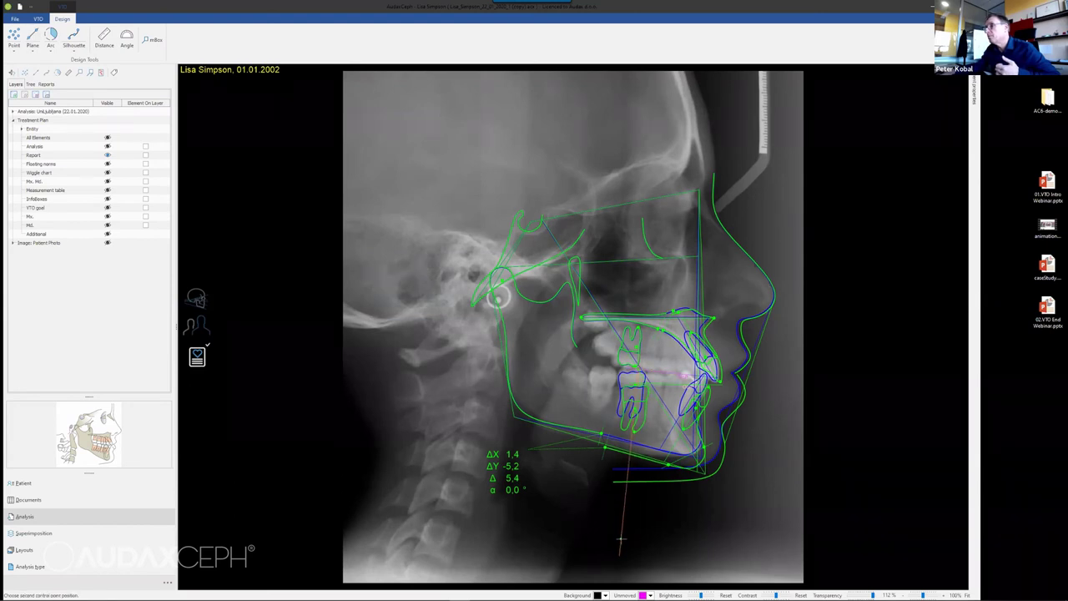
click(622, 539)
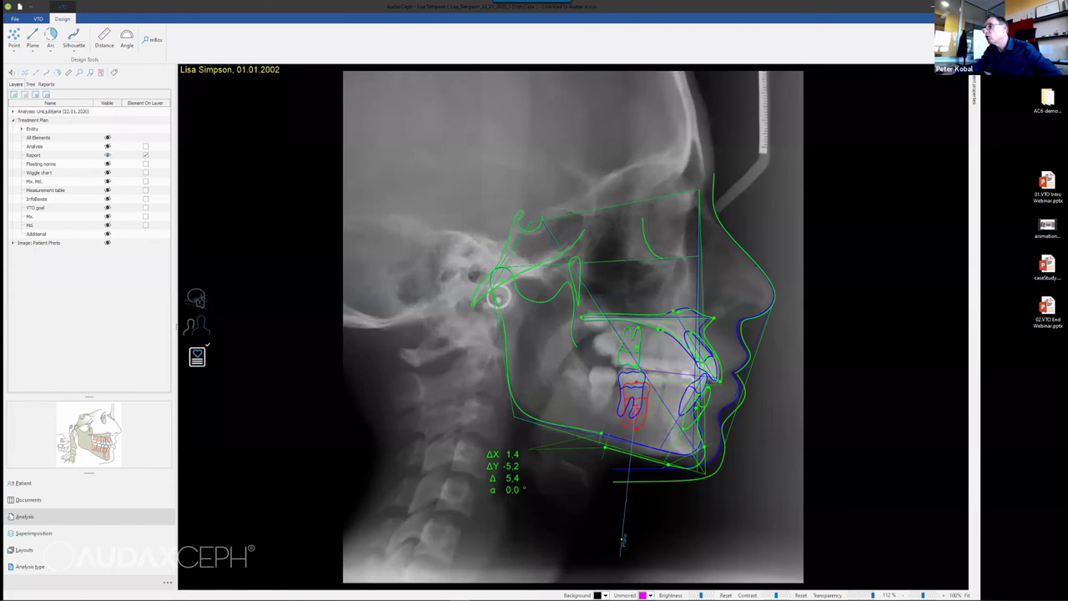
click(673, 514)
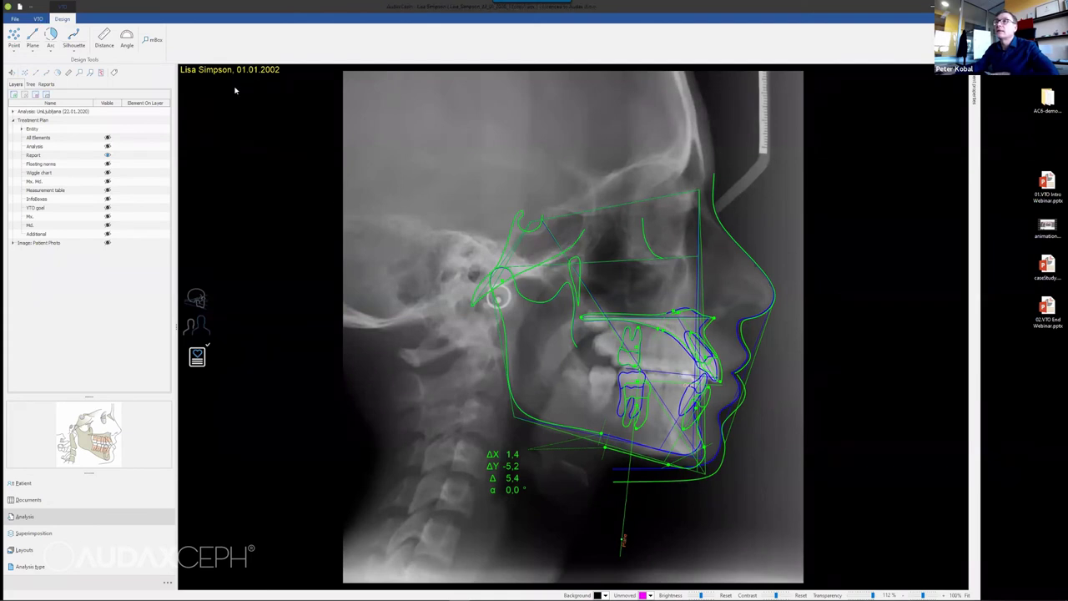
click(38, 18)
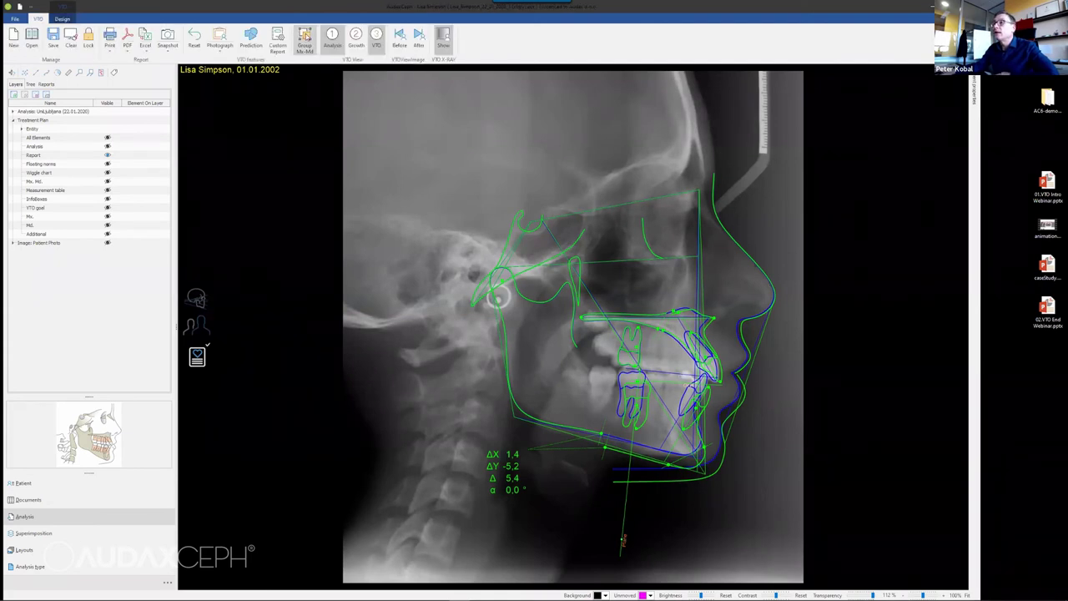
Step: Group Mx-Md, then clear the VTO analysis without saving changes
click(305, 40)
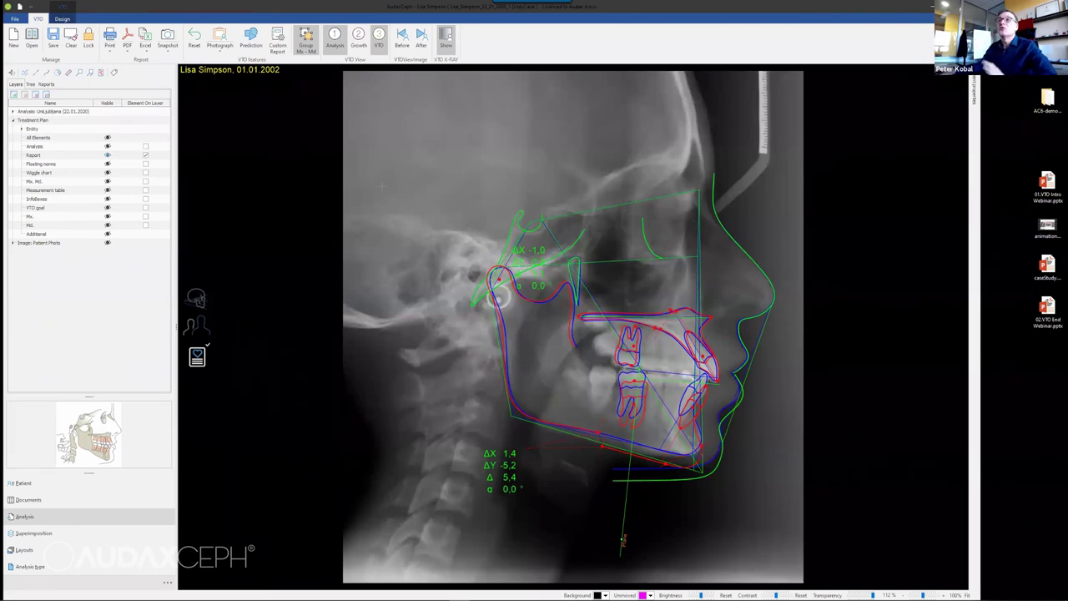
click(71, 38)
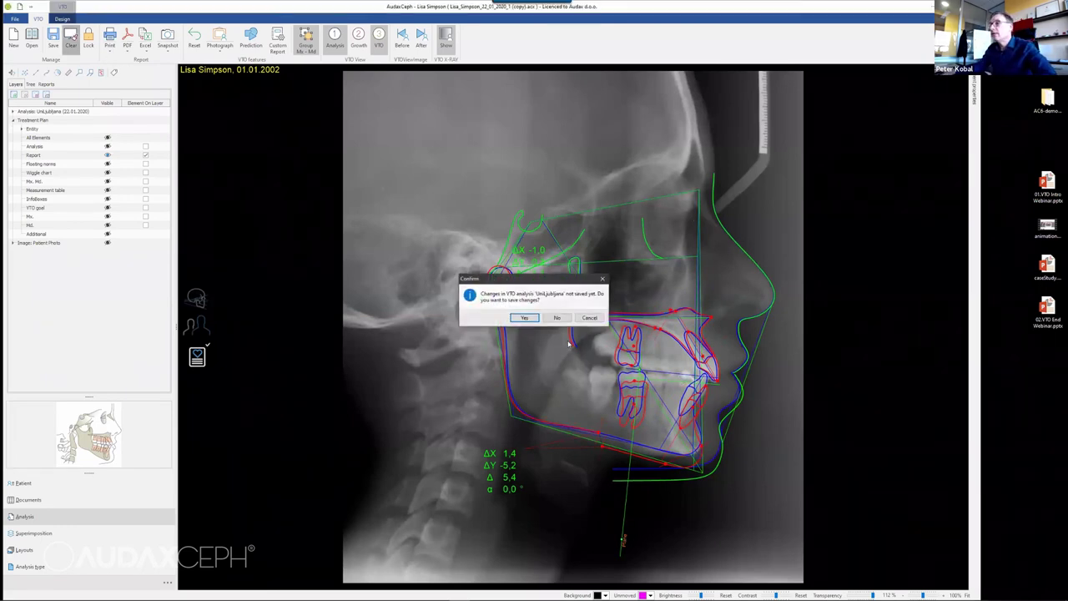
click(556, 318)
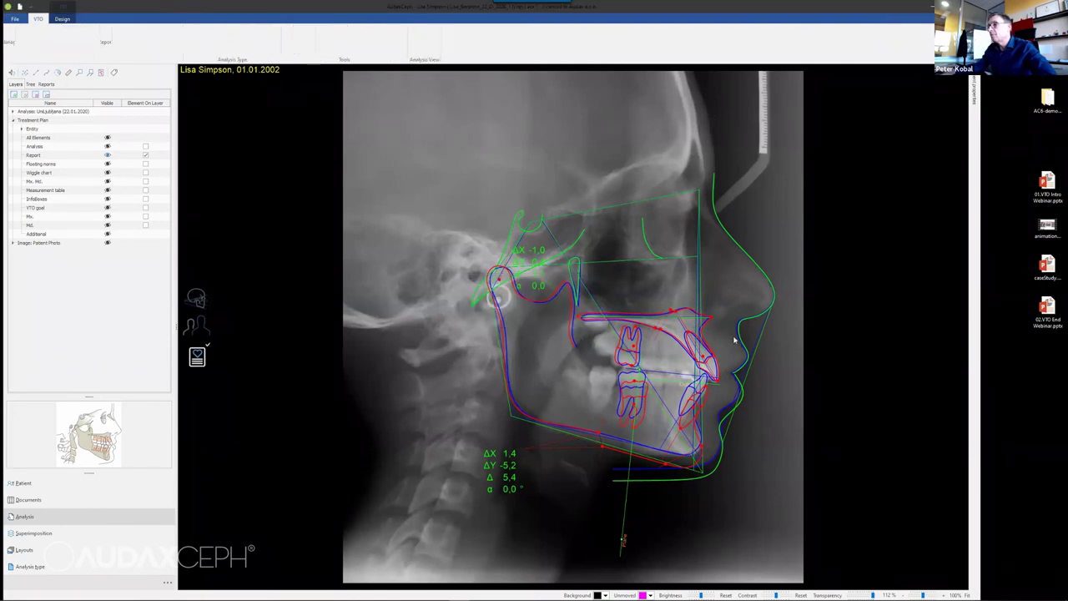
Step: Reopen the original UniLjubljana analysis from the Documents list
click(62, 496)
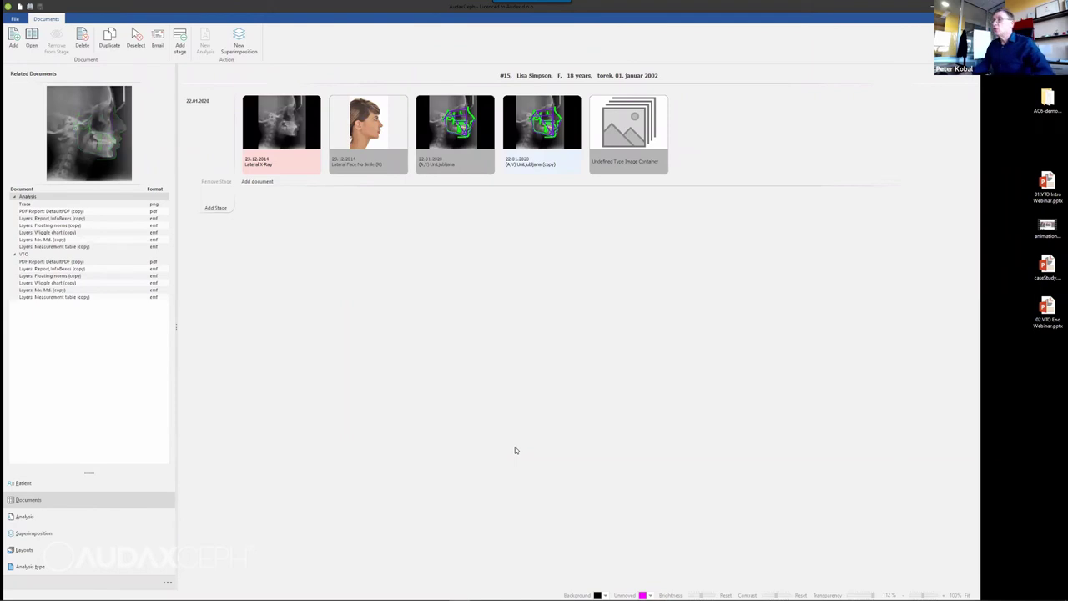
double_click(451, 122)
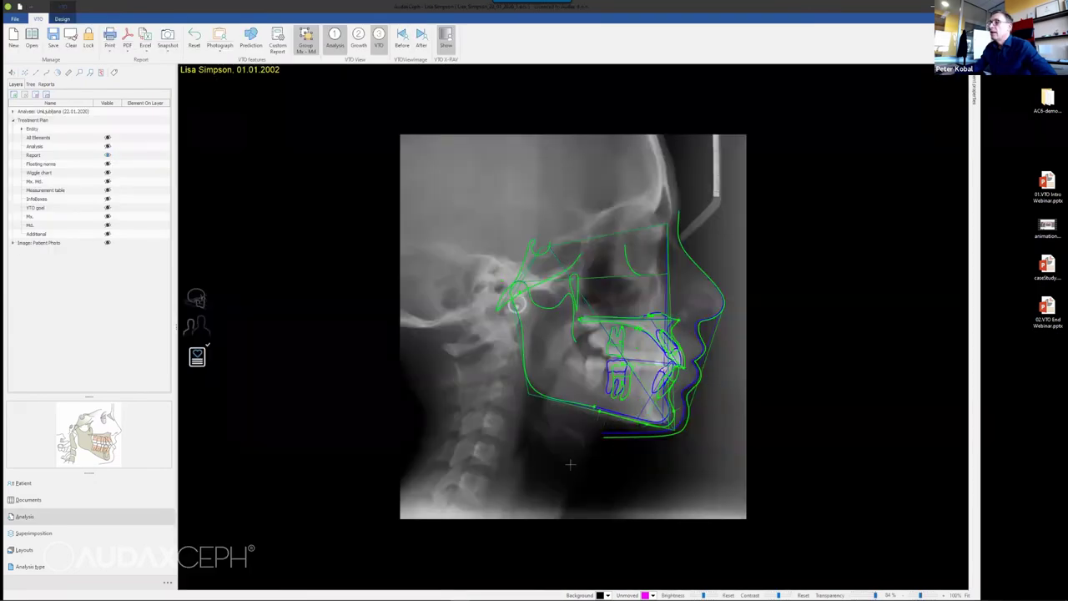
Step: Show the Additional layer and reset the upper-right and lower-left delta boxes to 0
click(107, 233)
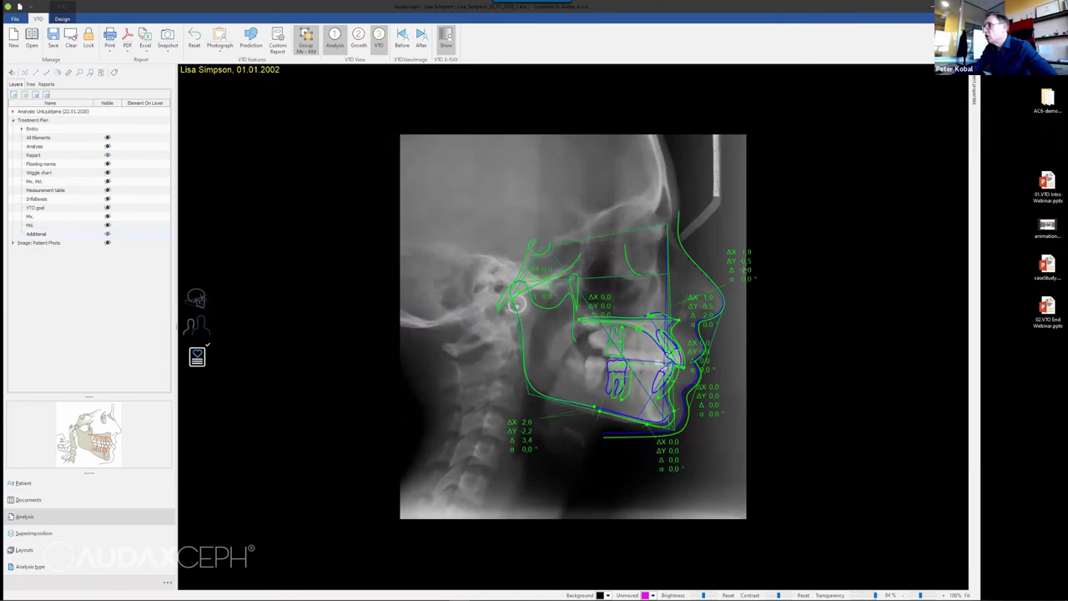
double_click(743, 273)
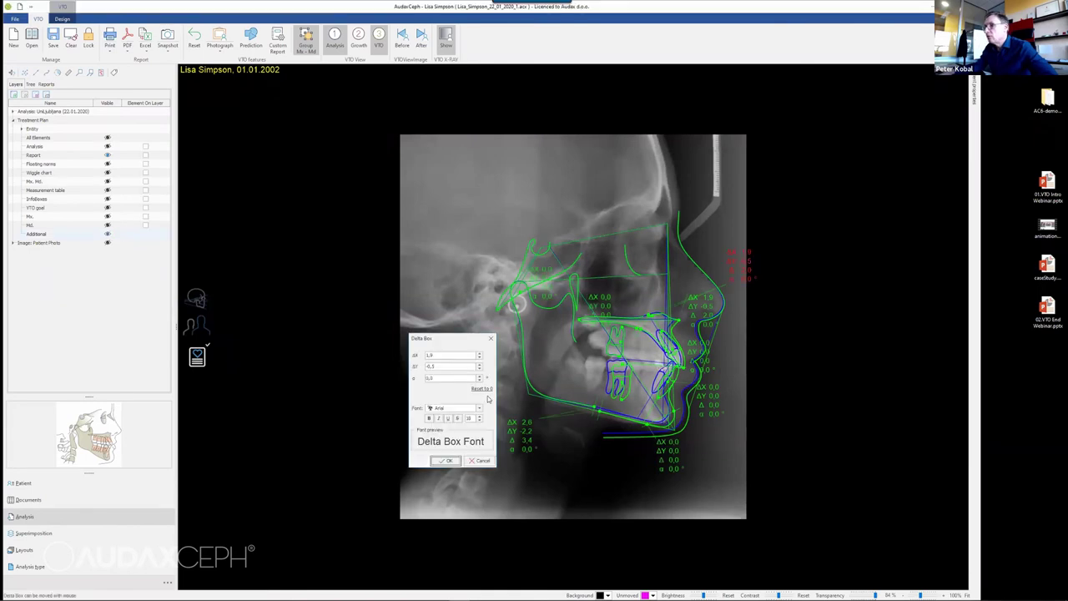
click(485, 391)
click(447, 461)
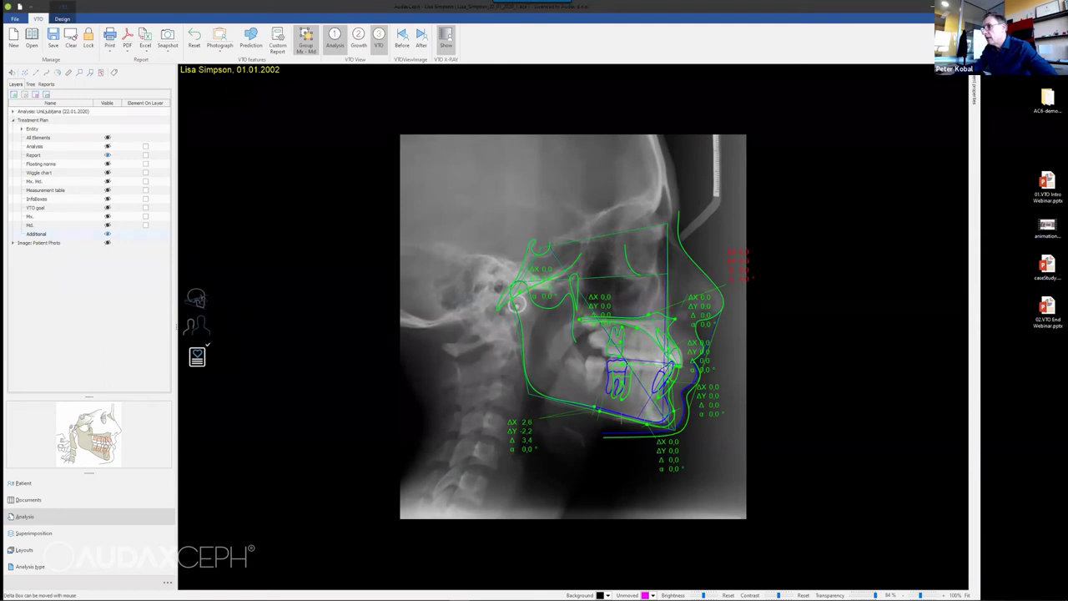
double_click(519, 434)
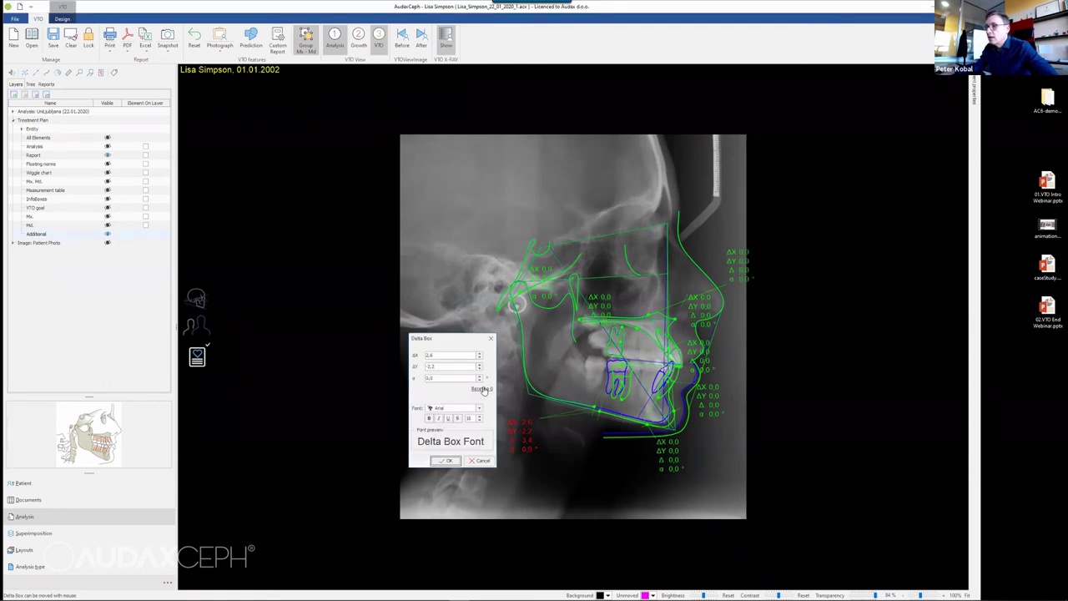
click(483, 389)
click(447, 460)
scroll(756, 470, down, 2)
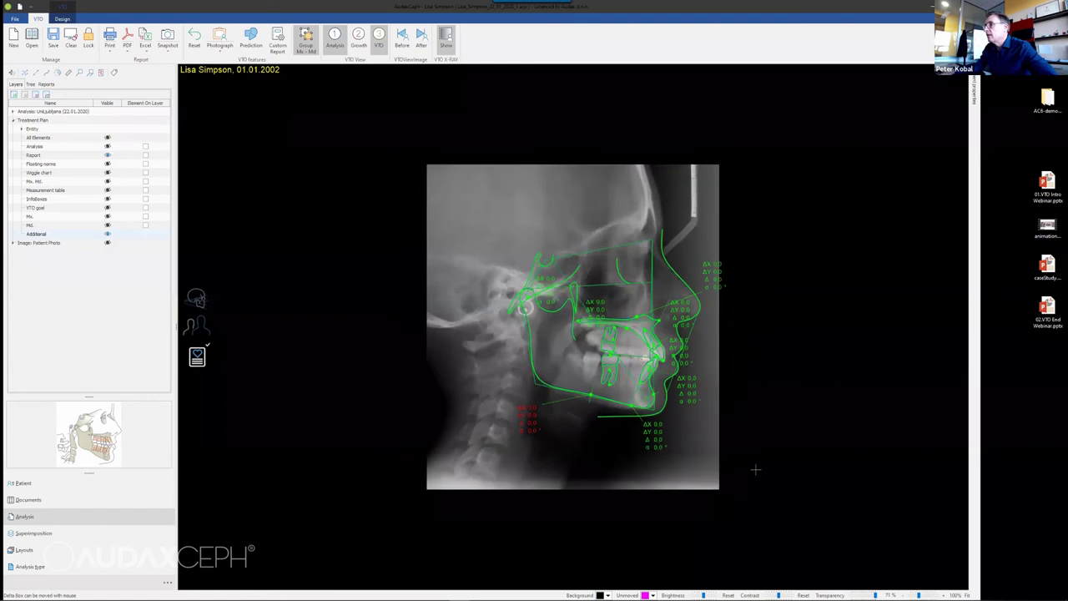
scroll(802, 385, up, 1)
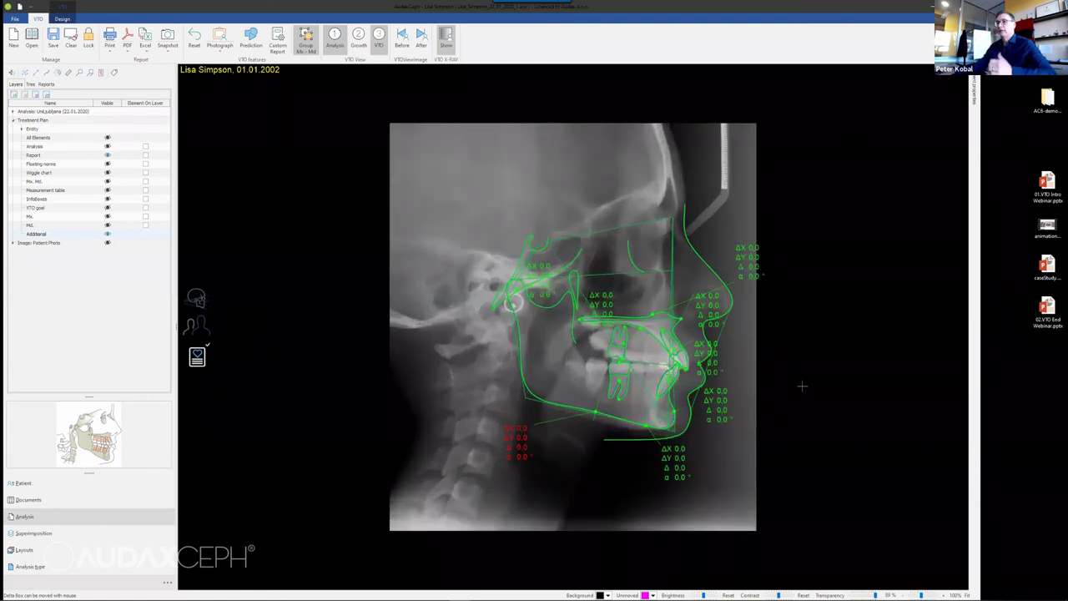
scroll(802, 385, up, 1)
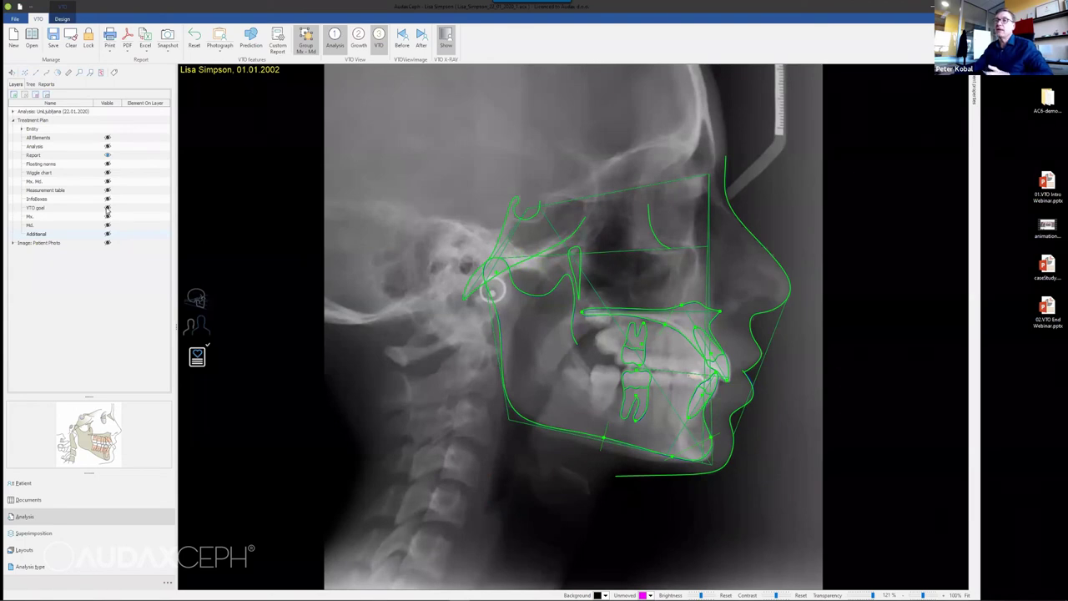
Step: Move the VTO goal mBox to the X-ray's upper left and add -1/APg to it
click(107, 208)
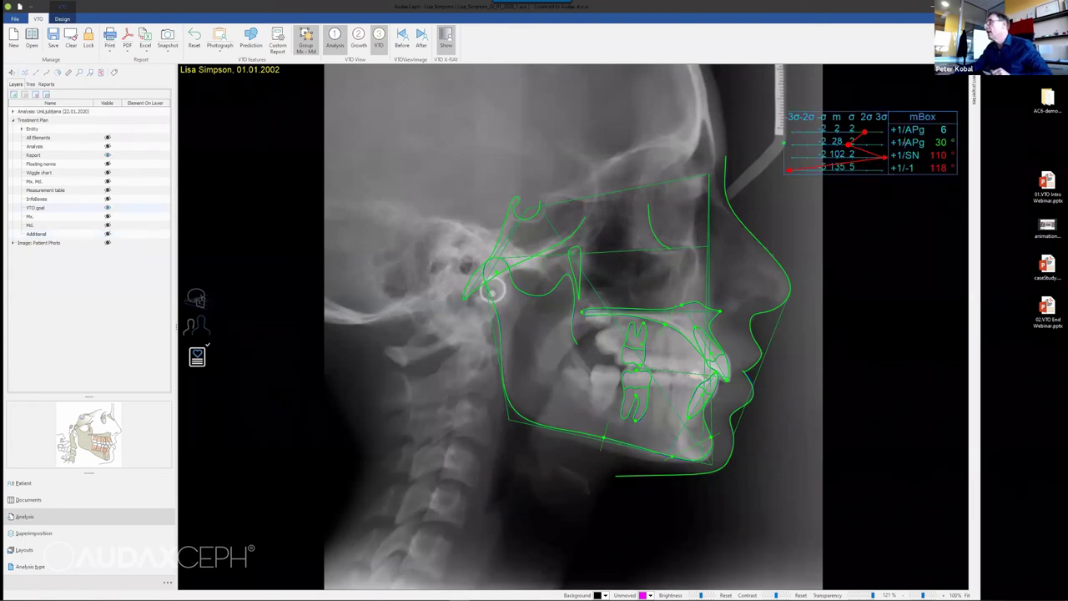
drag(868, 123, 498, 127)
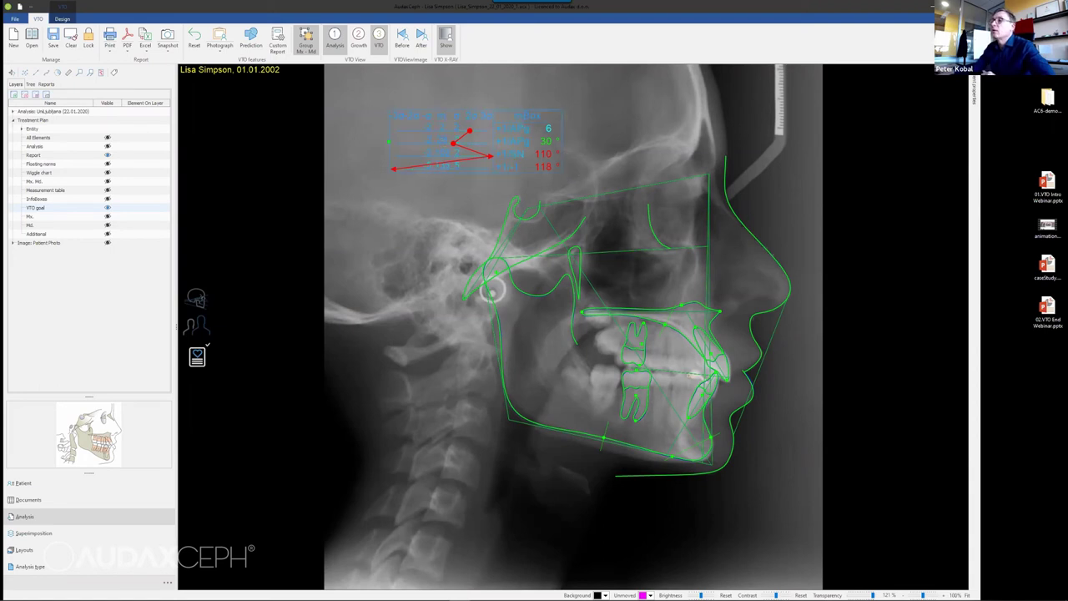
double_click(501, 159)
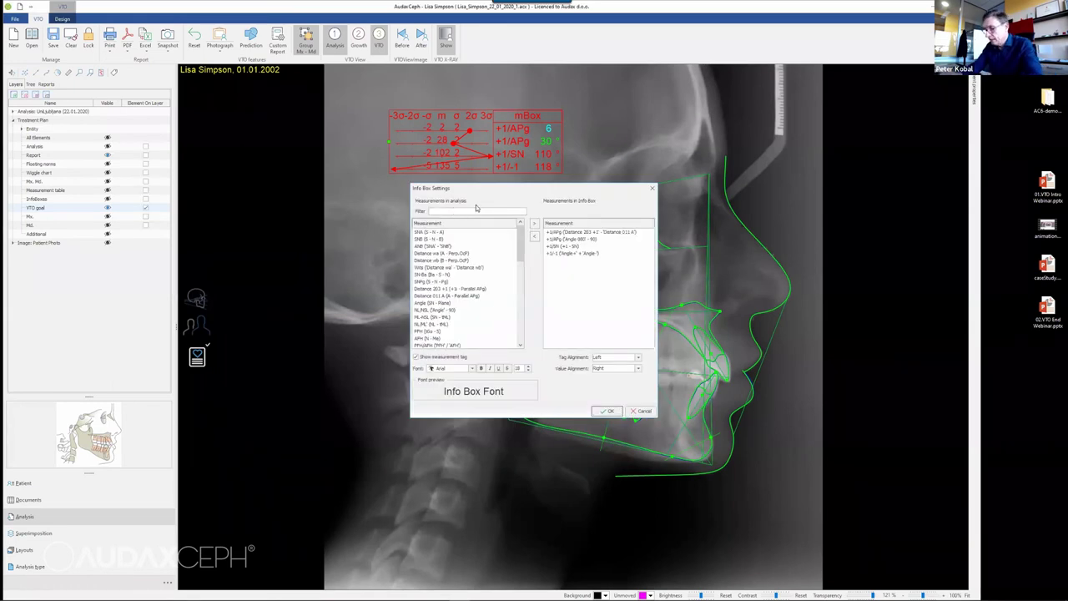
text(-1)
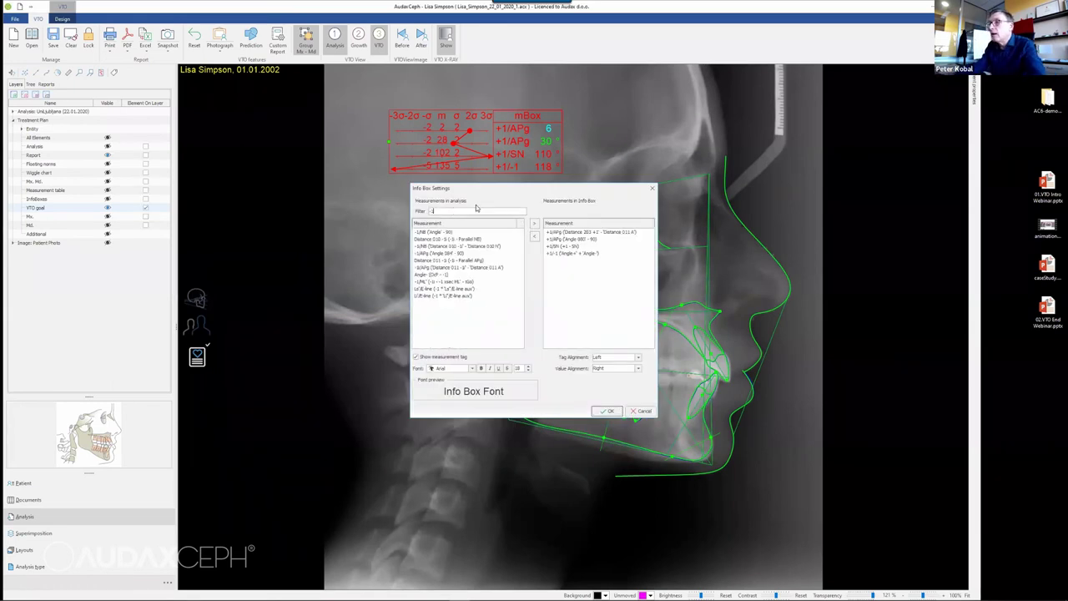
double_click(449, 268)
click(607, 411)
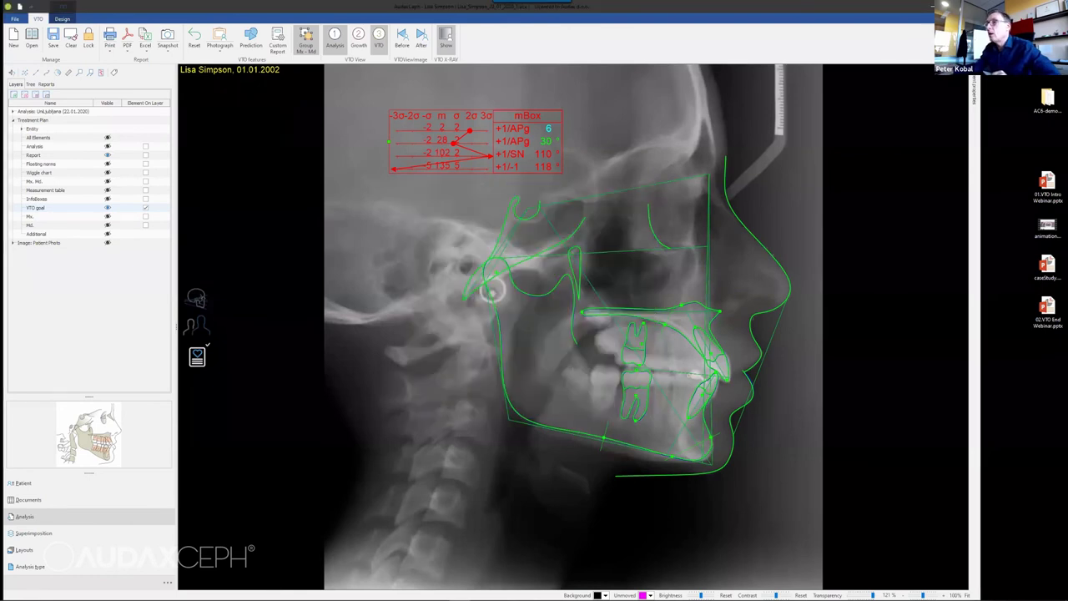
drag(427, 116, 411, 97)
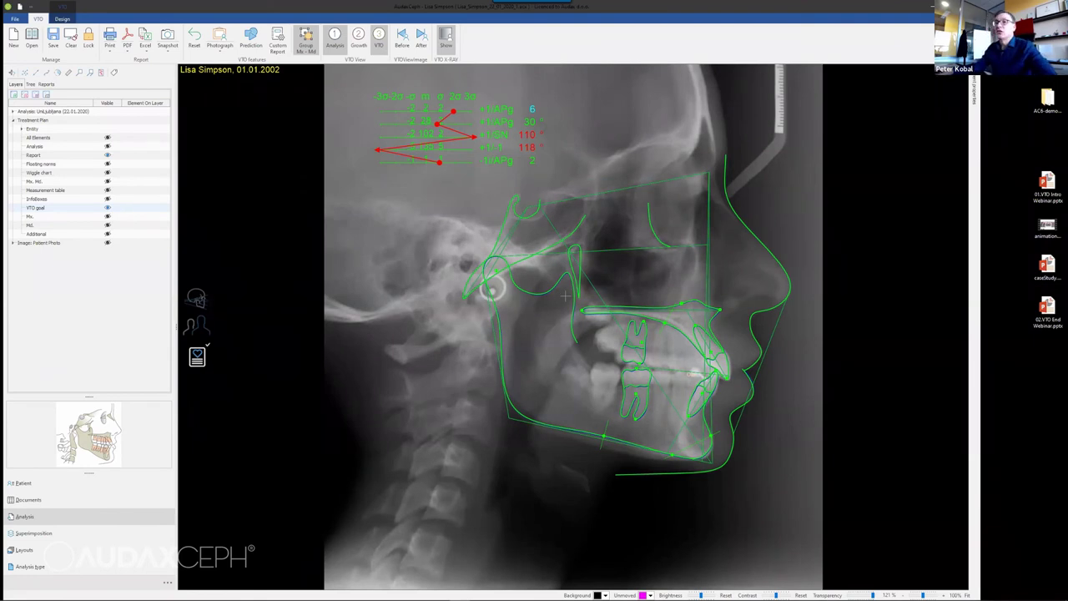
Step: Assign the lower-left and upper-incisor delta boxes to the VTO goal layer
click(107, 234)
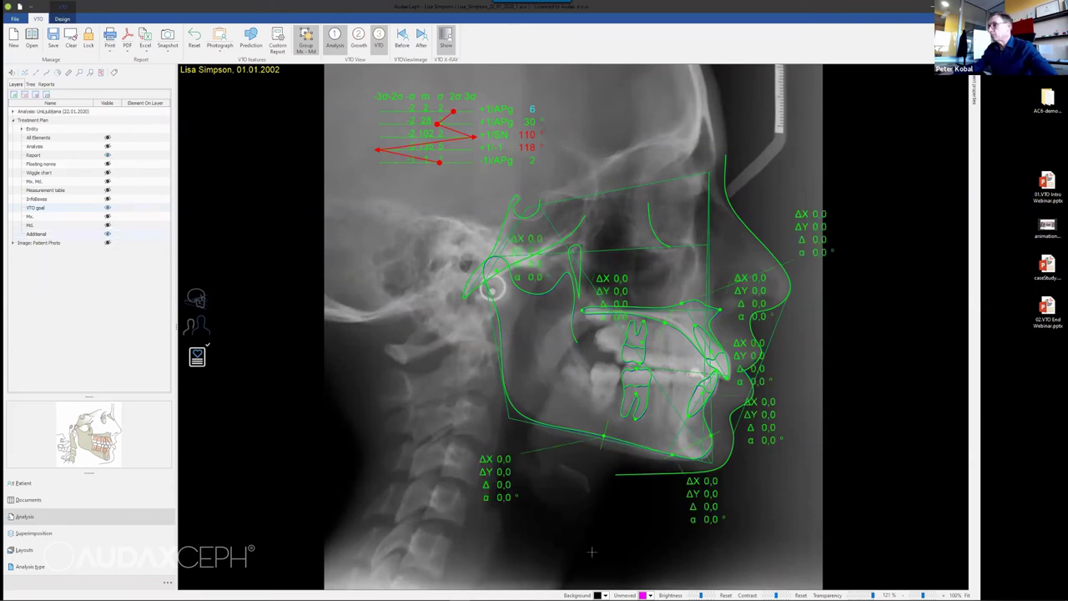
click(497, 472)
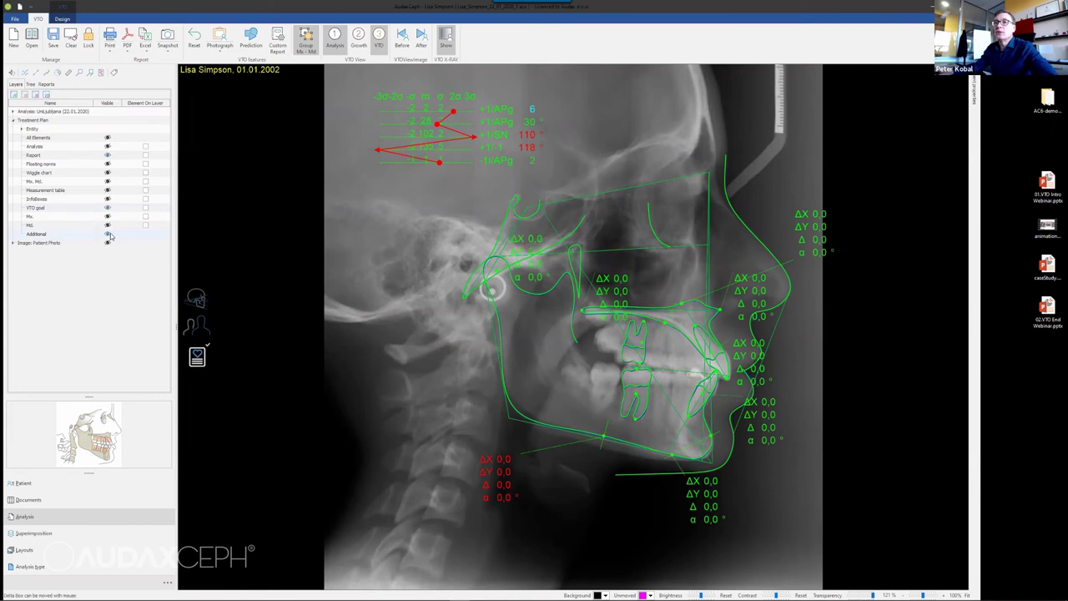
click(145, 207)
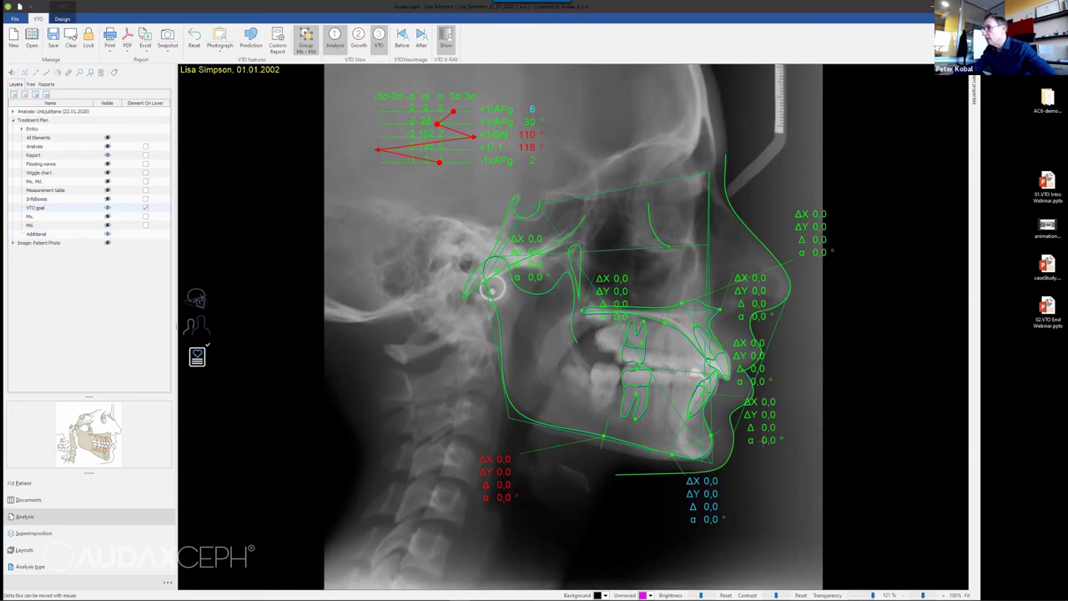
click(761, 449)
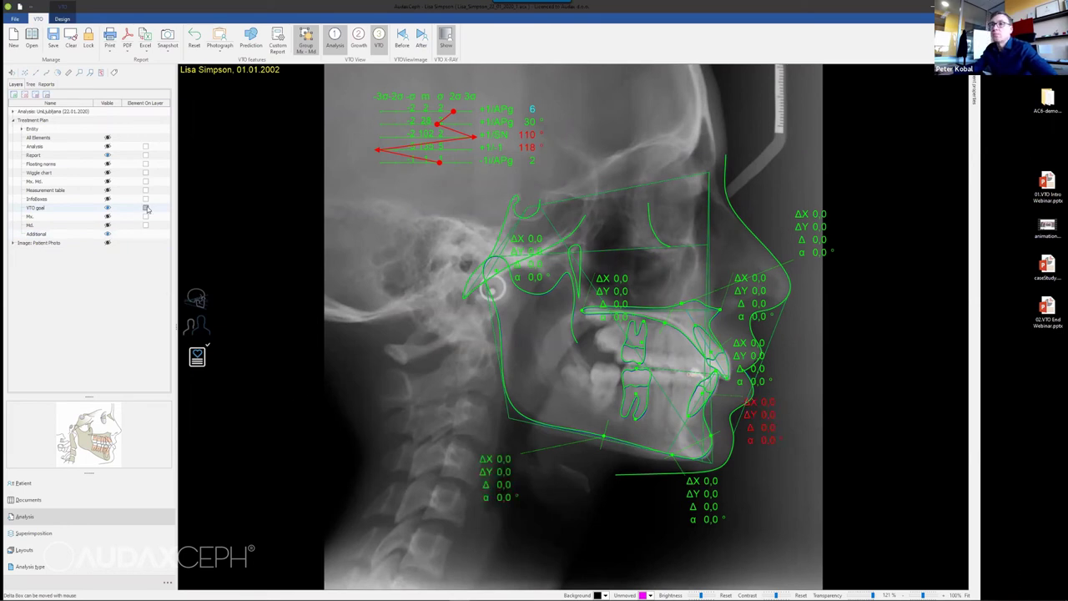
click(501, 472)
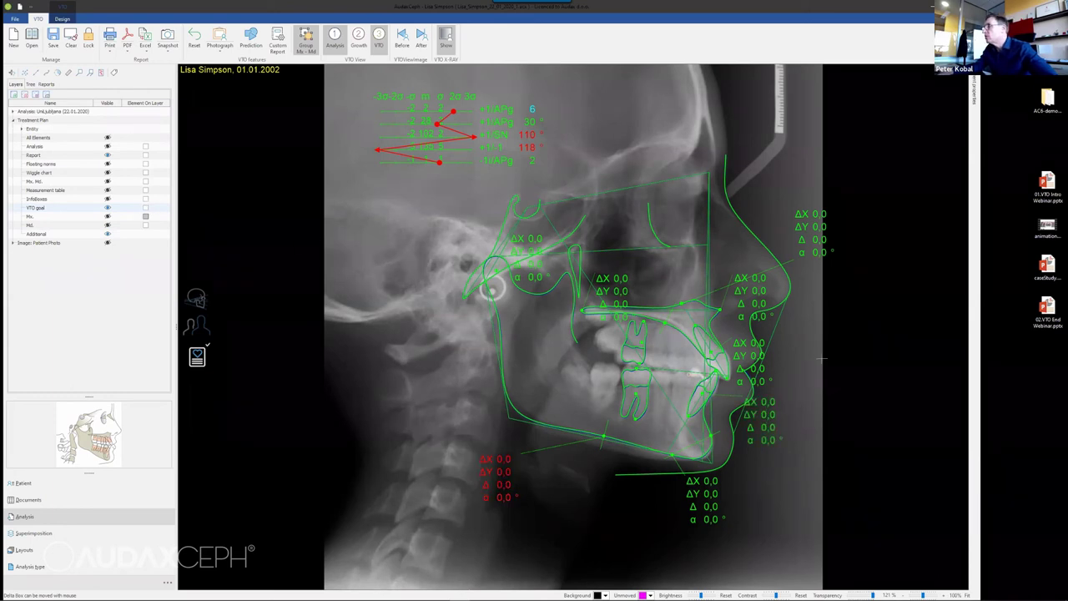
click(755, 355)
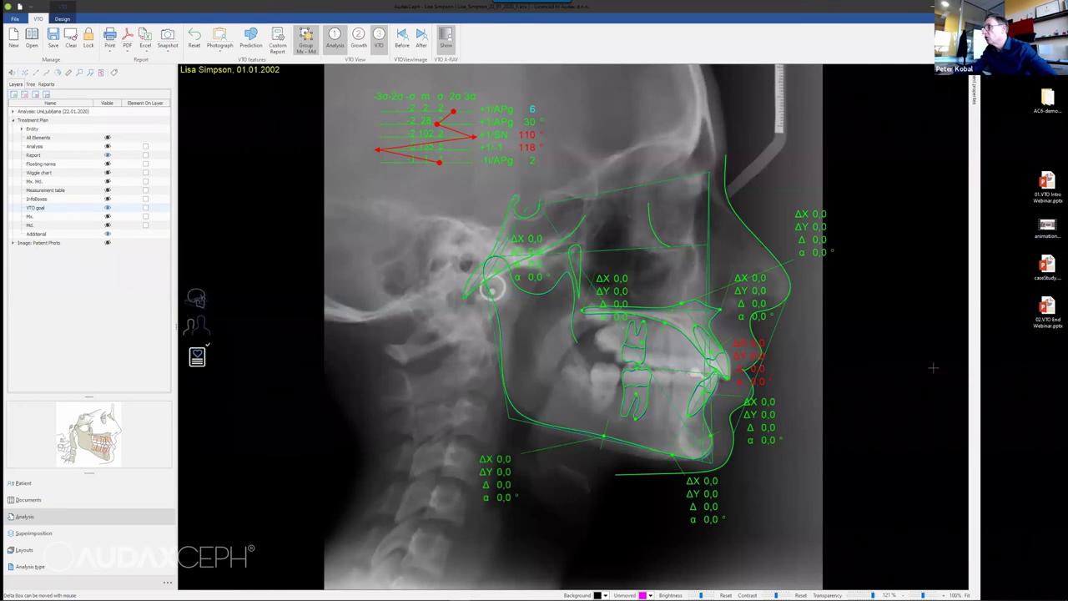
click(145, 208)
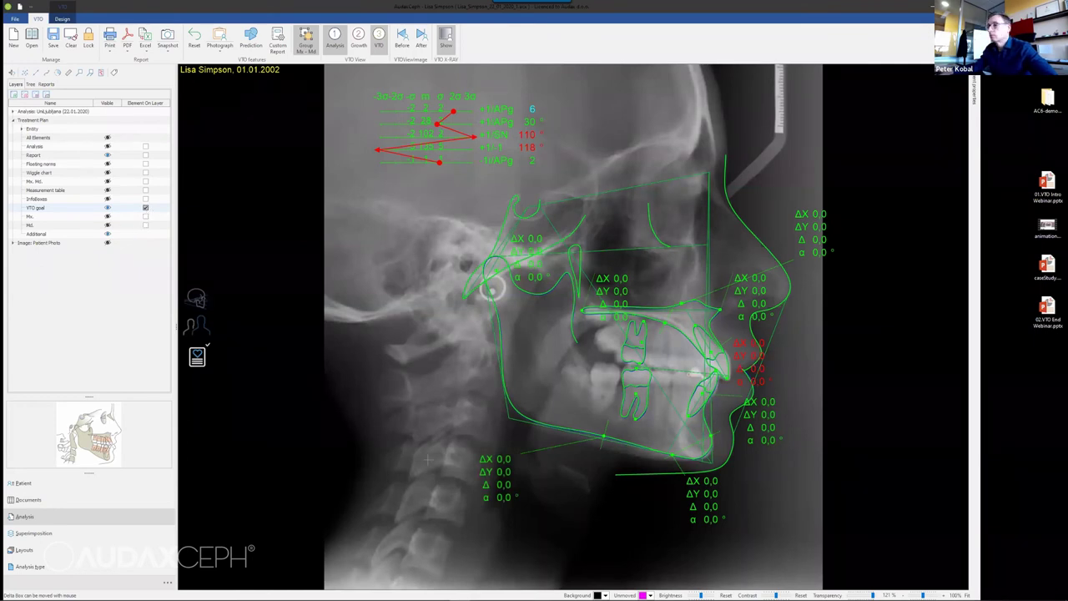
click(249, 226)
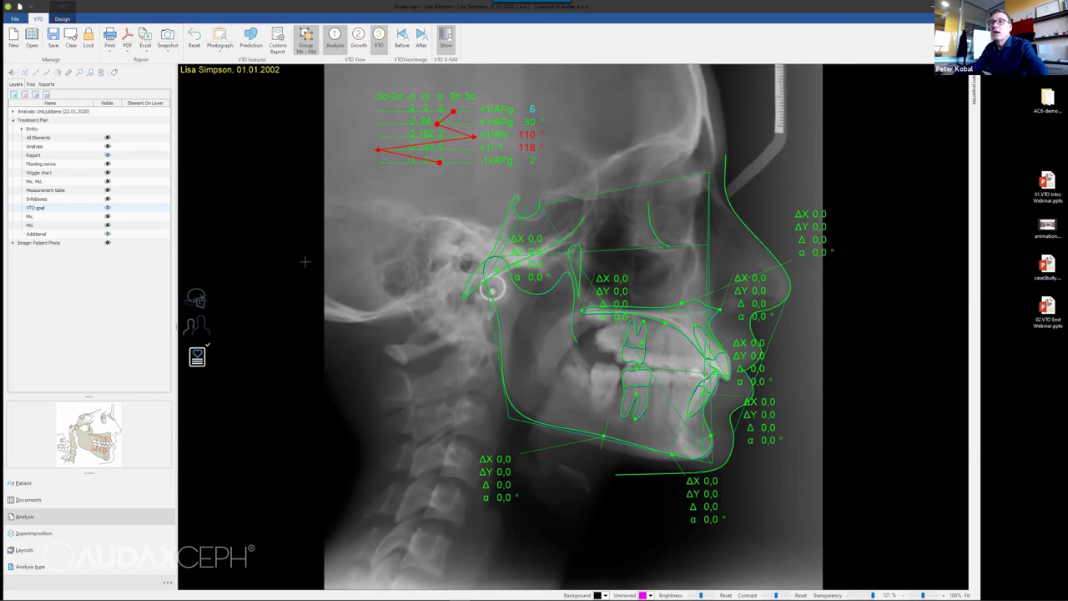
Step: Hide the Additional layer, move both delta boxes right of the face, and open the upper one's Delta Box
click(108, 236)
drag(762, 343, 829, 317)
drag(772, 404, 829, 413)
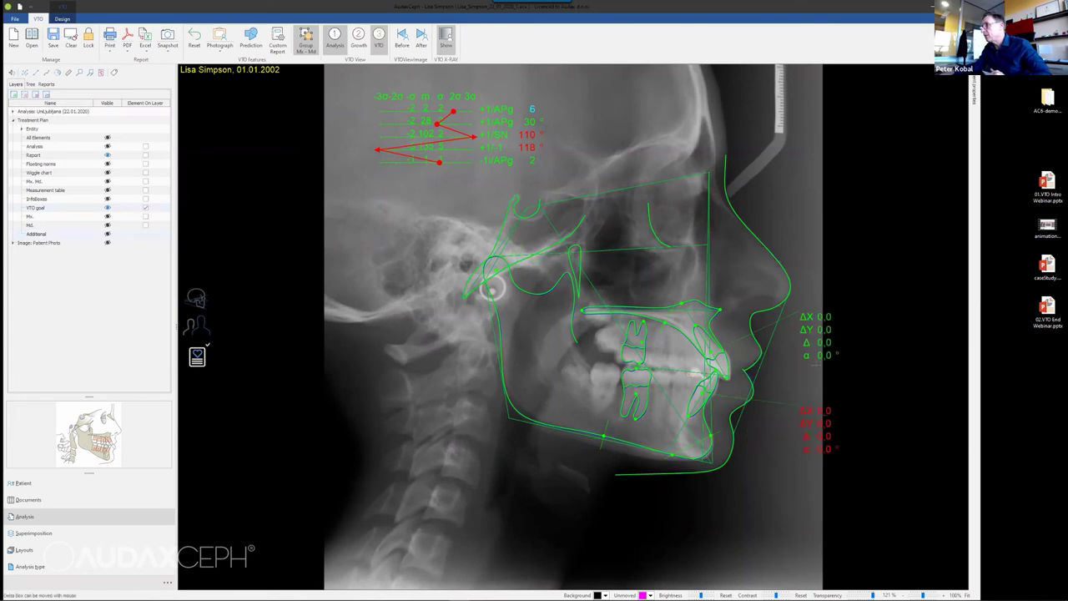
drag(818, 342, 826, 341)
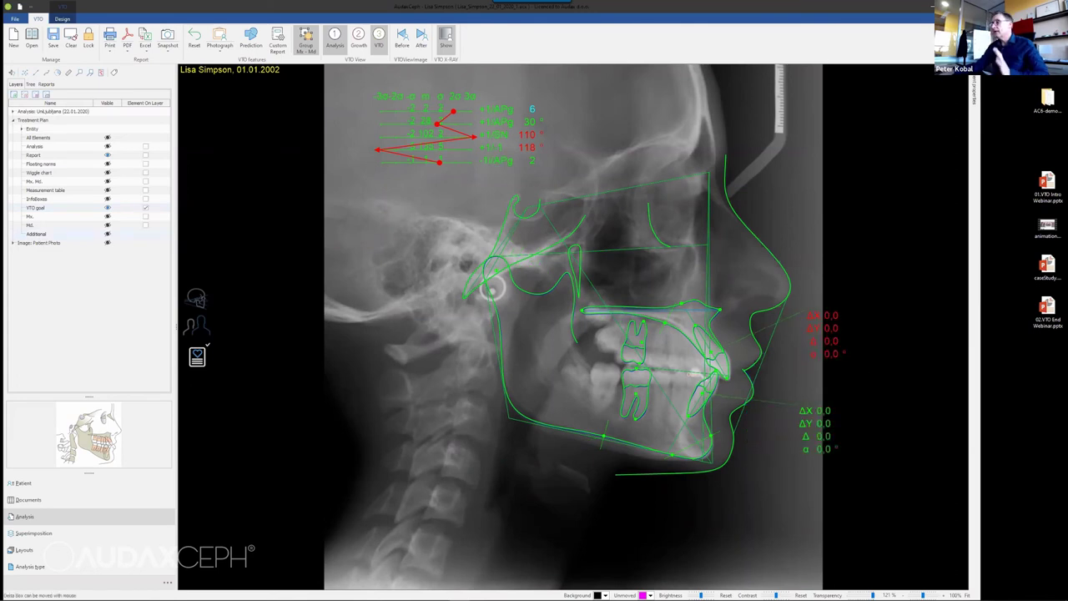
double_click(832, 330)
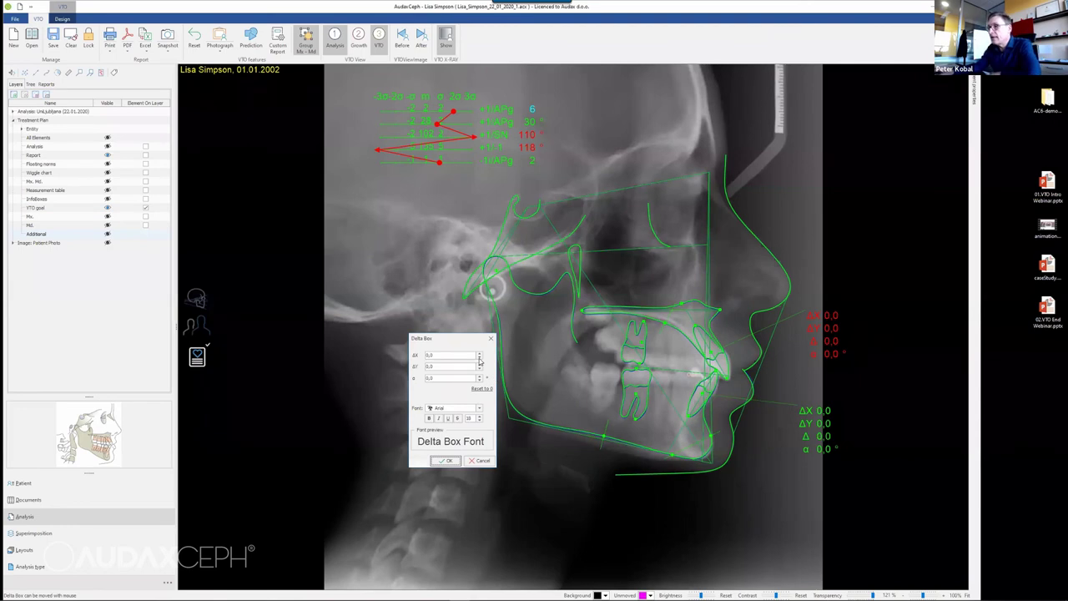
Step: Set the upper incisor's ΔX to -4,0 and α to 3,0 in the Delta Box, then close it
click(479, 358)
click(479, 358)
click(479, 358)
click(479, 358)
click(479, 358)
click(479, 358)
click(479, 358)
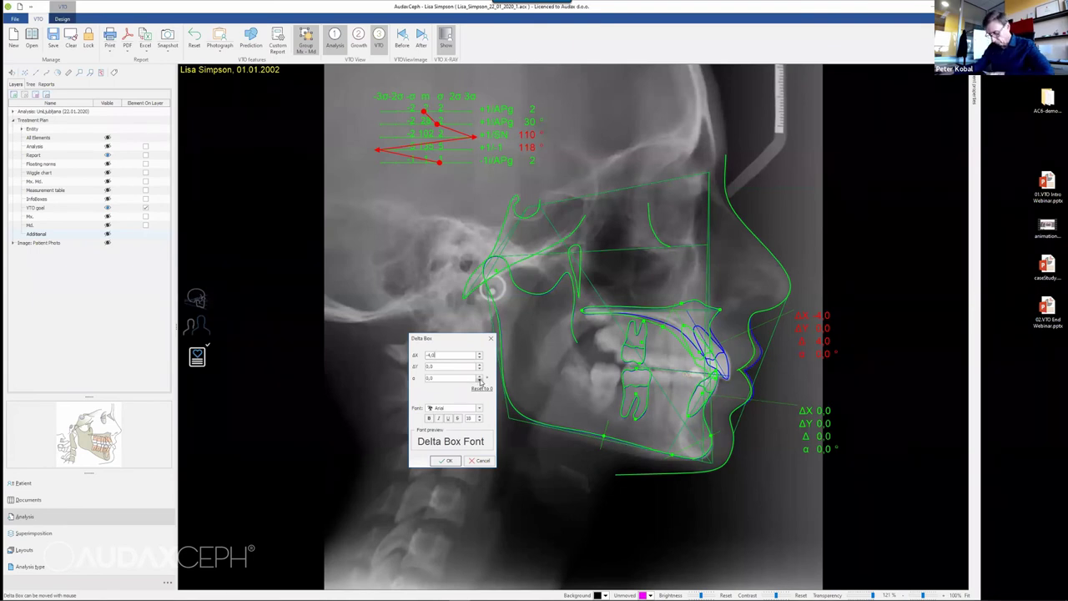
click(480, 377)
click(480, 377)
click(480, 377)
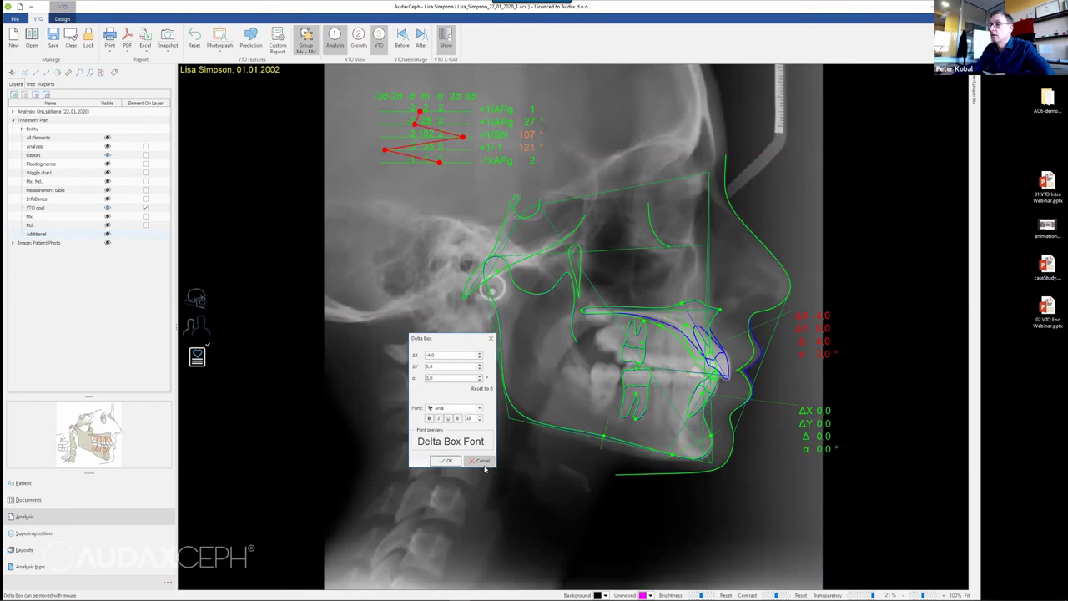
click(445, 460)
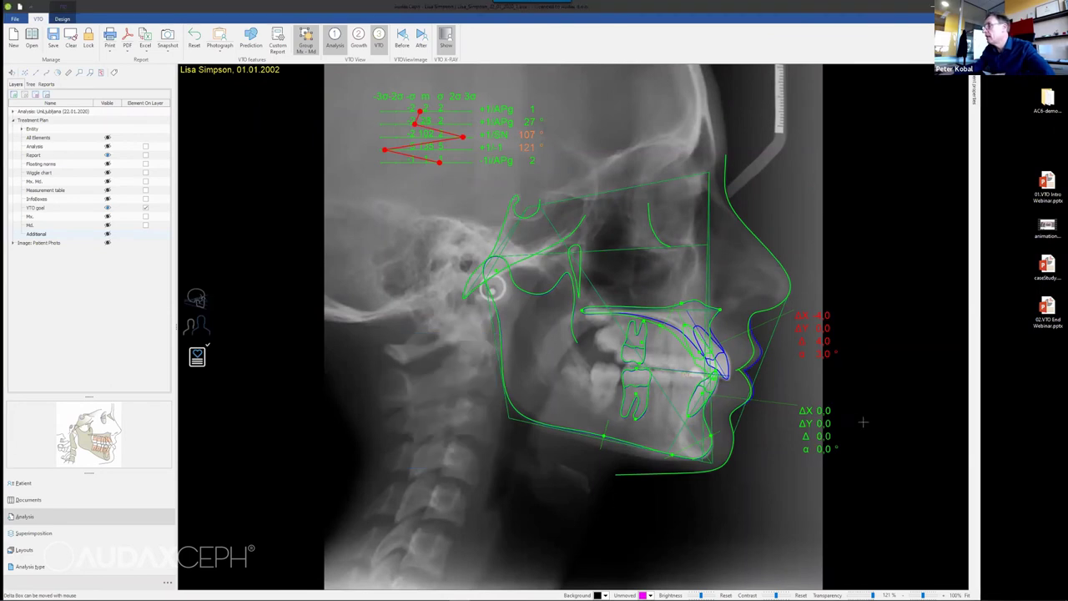
double_click(820, 422)
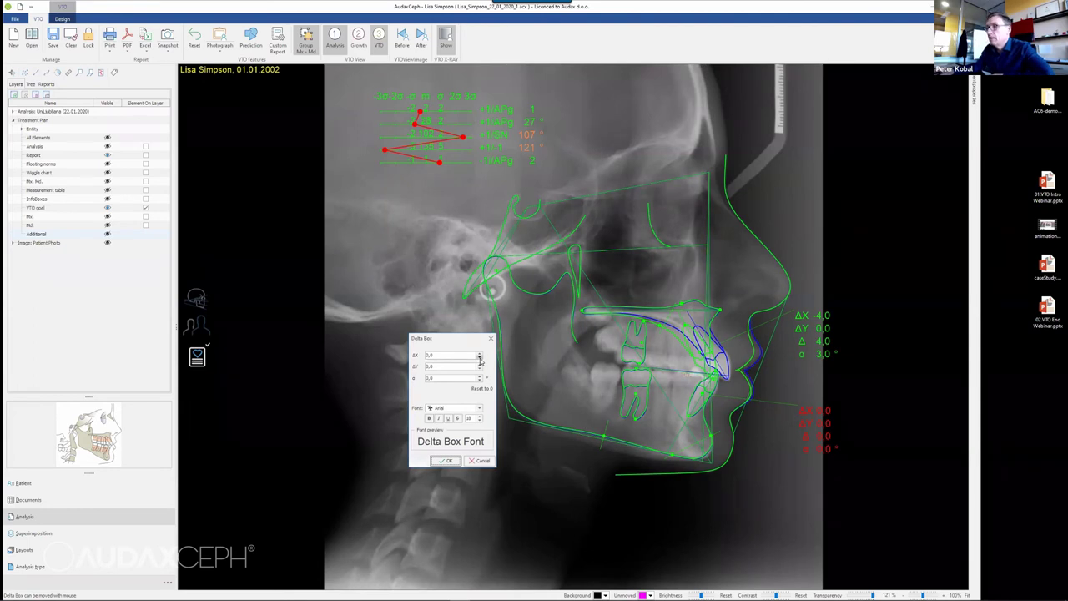
click(480, 358)
click(480, 358)
click(480, 358)
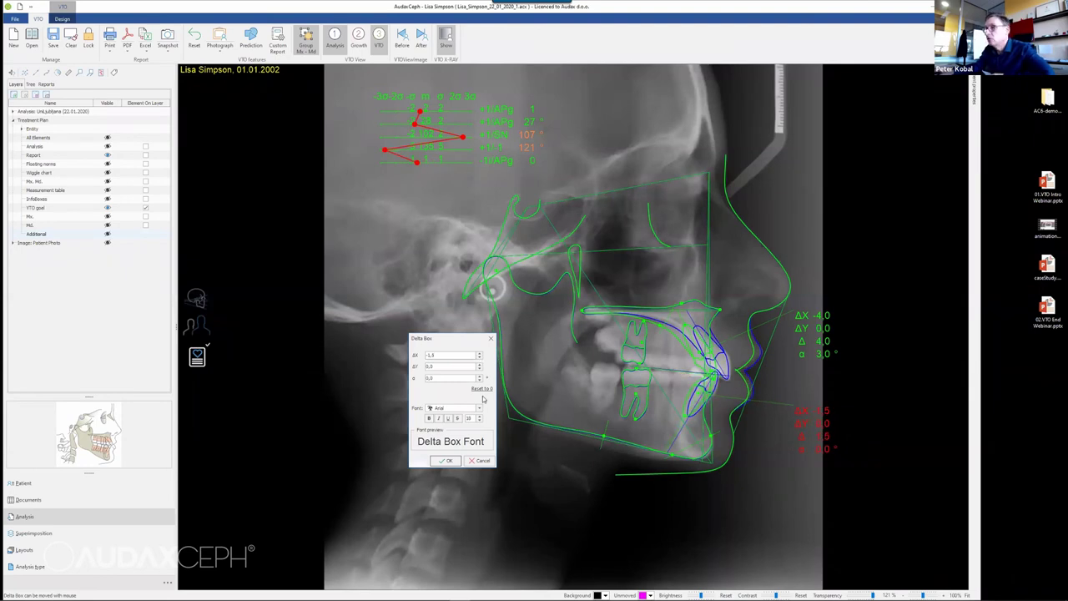
drag(480, 380, 480, 377)
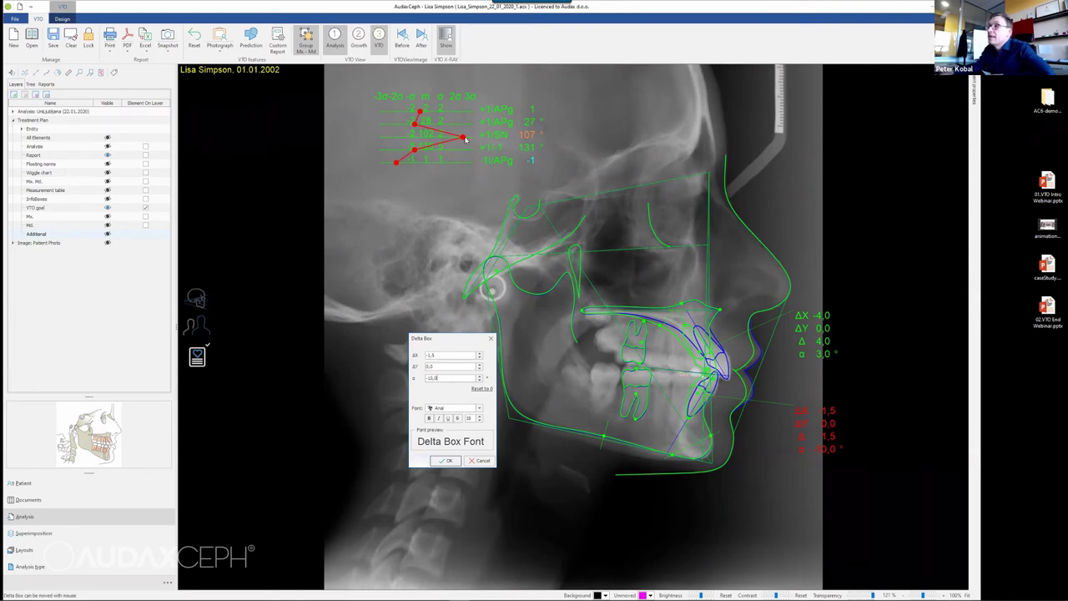
click(445, 460)
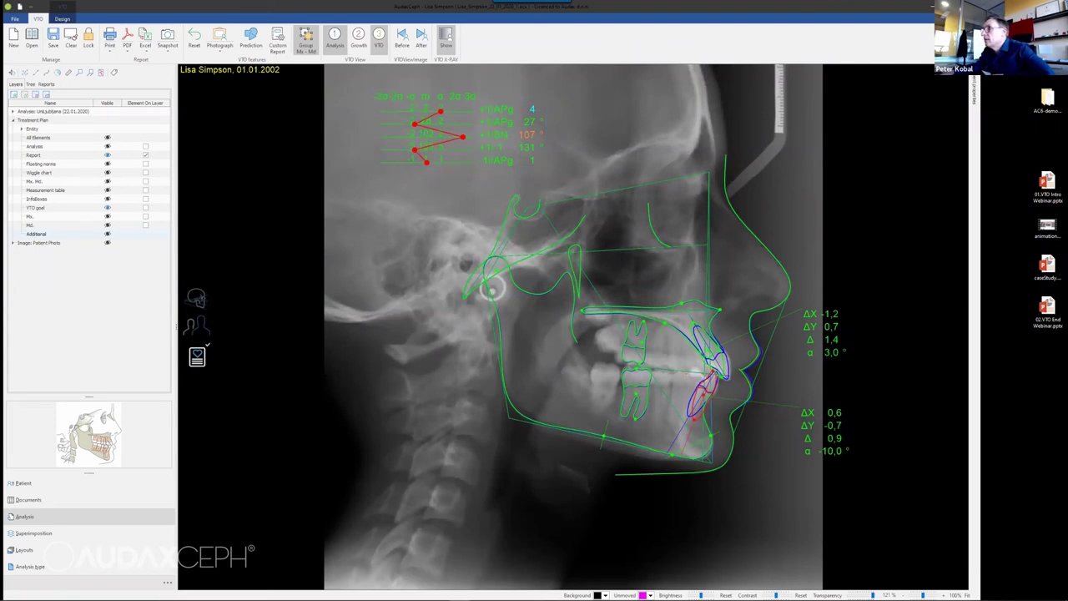
Step: Open the upper delta box, raise the incisor angle α and lower ΔY with the arrows
double_click(826, 351)
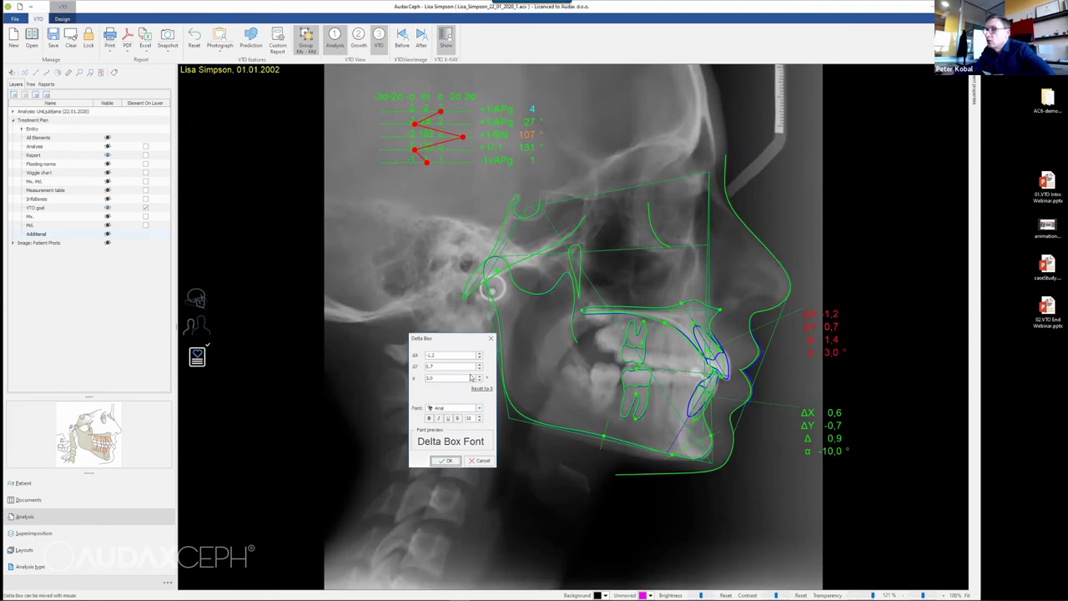
click(480, 376)
click(480, 376)
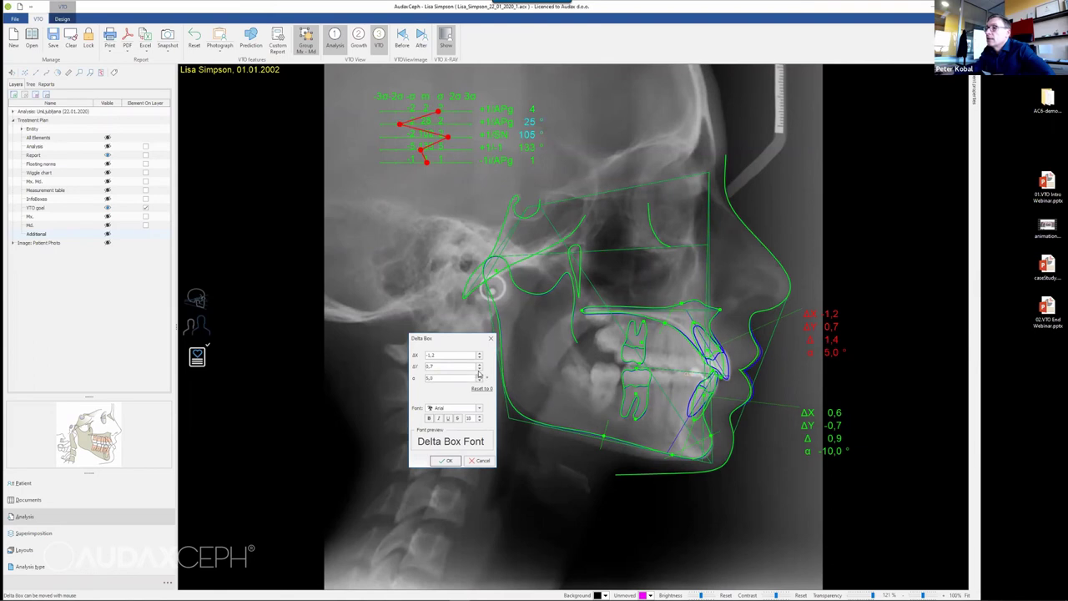
click(479, 369)
click(480, 371)
click(480, 371)
click(480, 370)
click(480, 371)
click(480, 369)
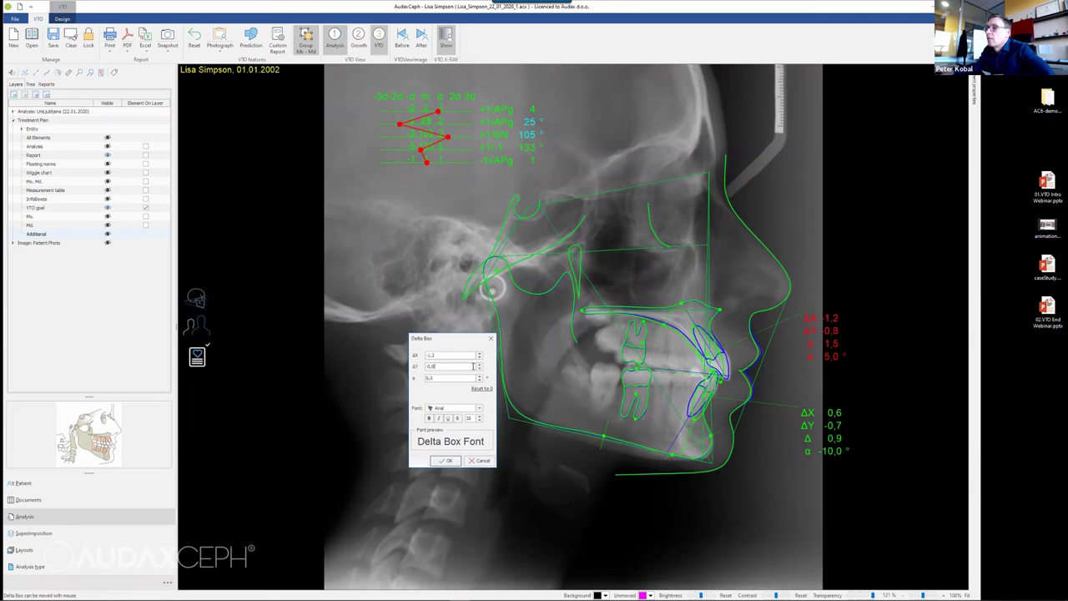
Step: Set ΔY to 0 and α back to 4,0, apply, and select the lower delta box
drag(454, 366, 429, 366)
text(0)
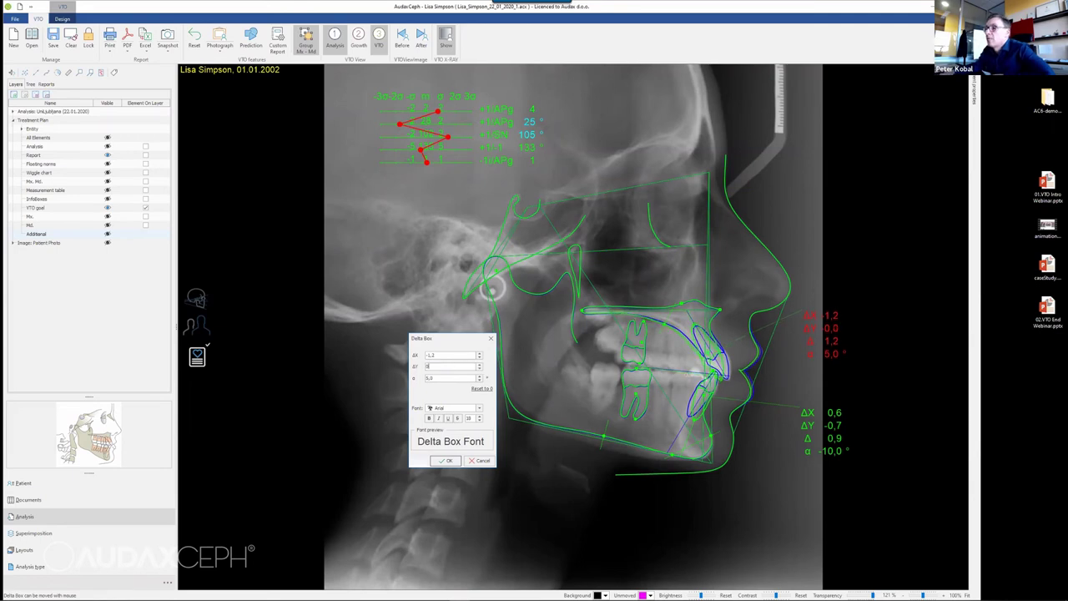
click(479, 376)
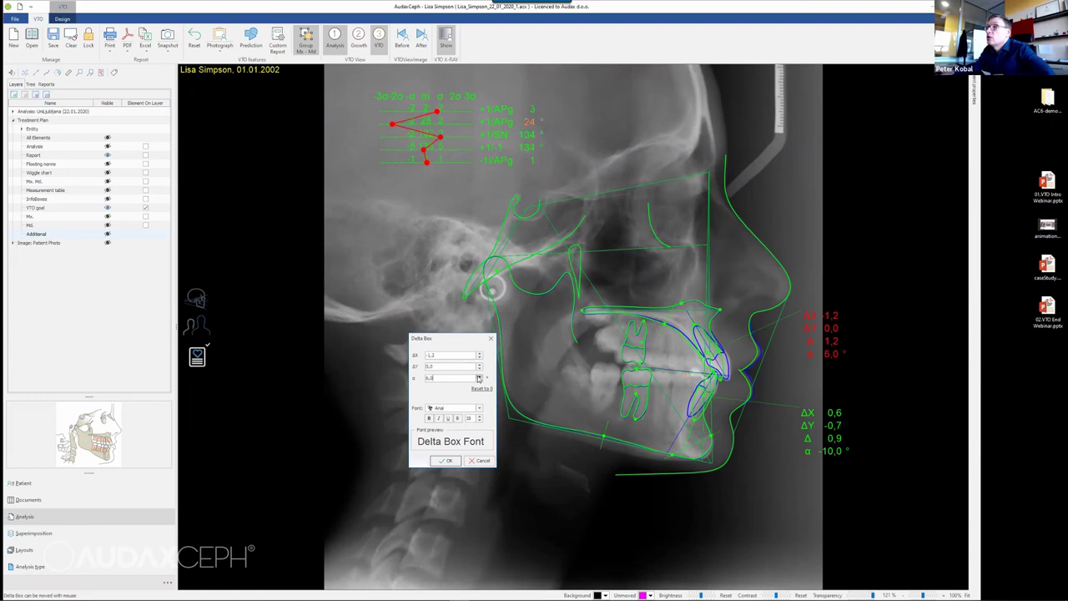
click(480, 381)
click(480, 381)
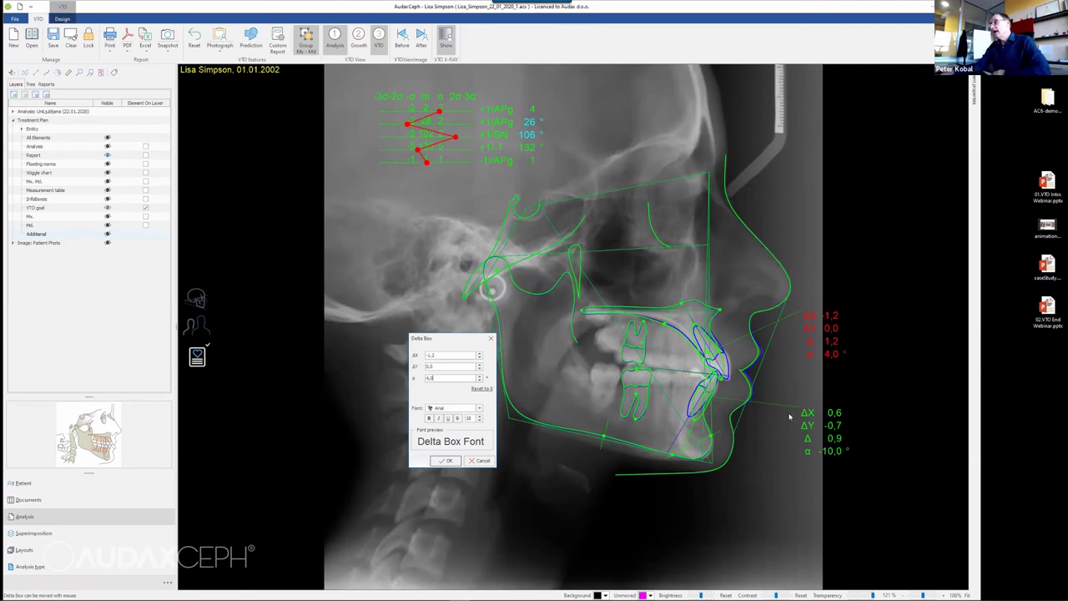
click(446, 461)
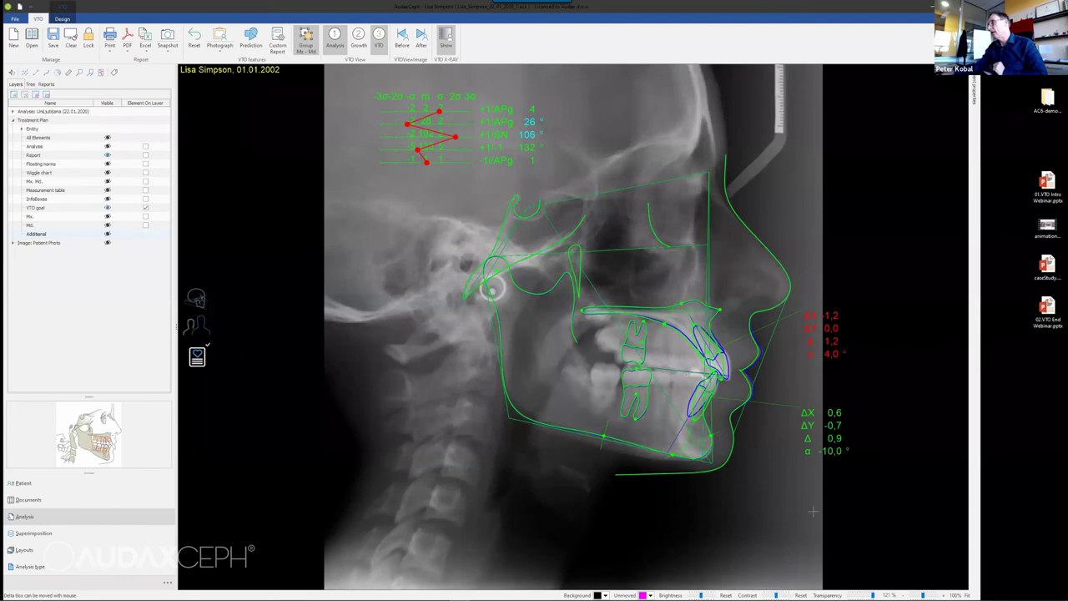
click(832, 434)
Step: Move the lower delta box up slightly and hide the radiograph behind the tracing
drag(832, 434, 834, 428)
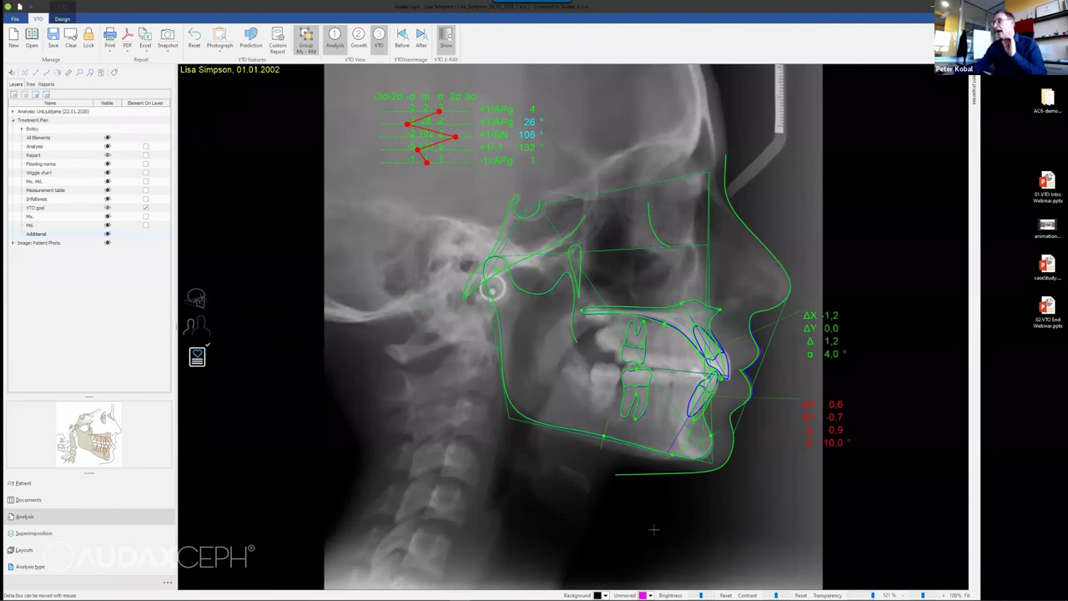
click(508, 498)
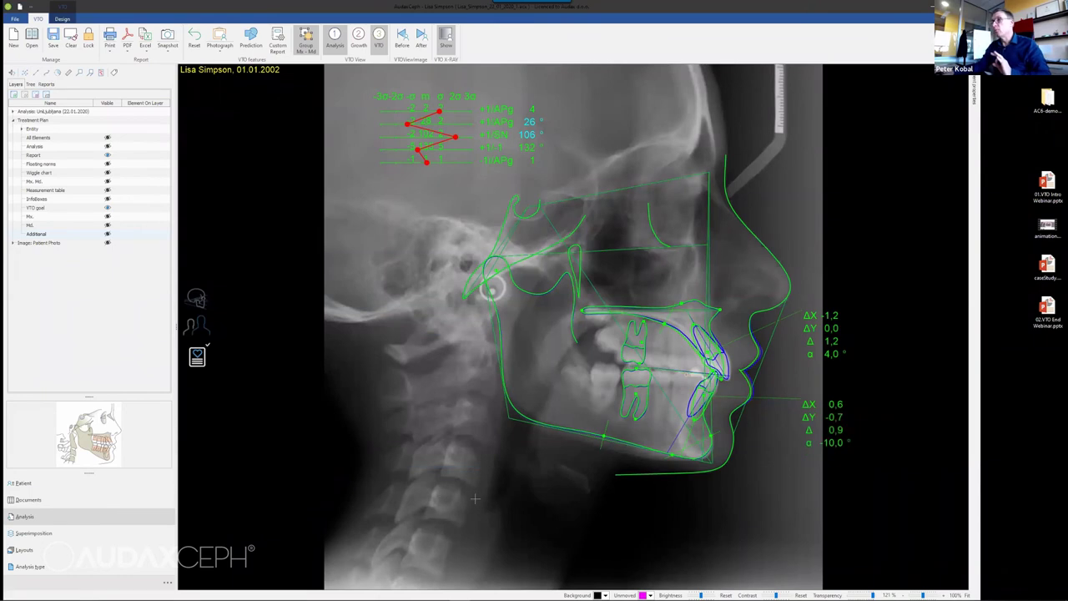
click(827, 589)
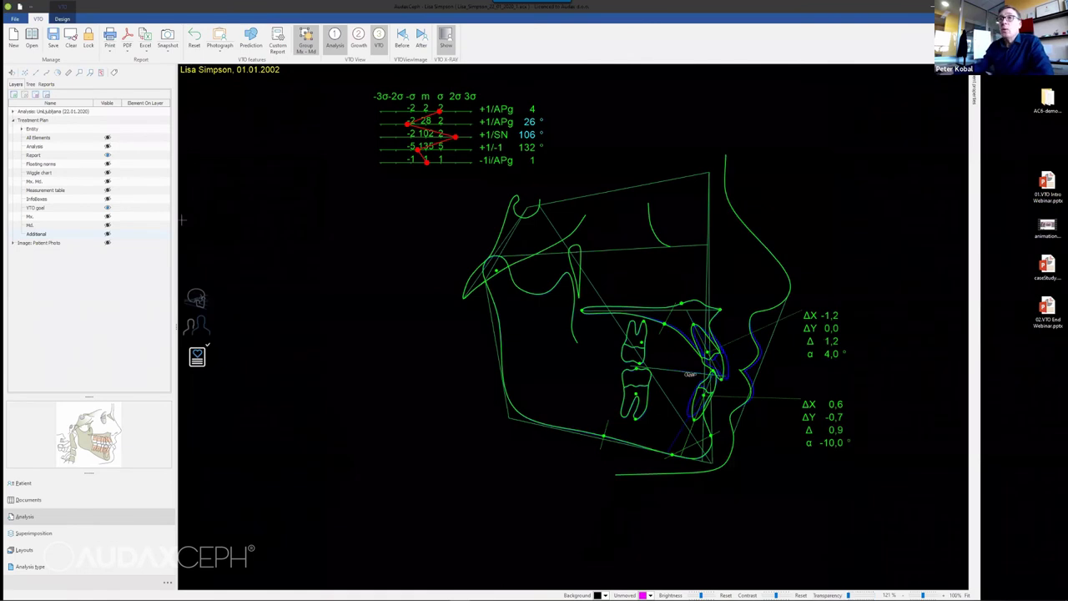
Step: Add a custom report named 'my report' and save the analysis
click(46, 84)
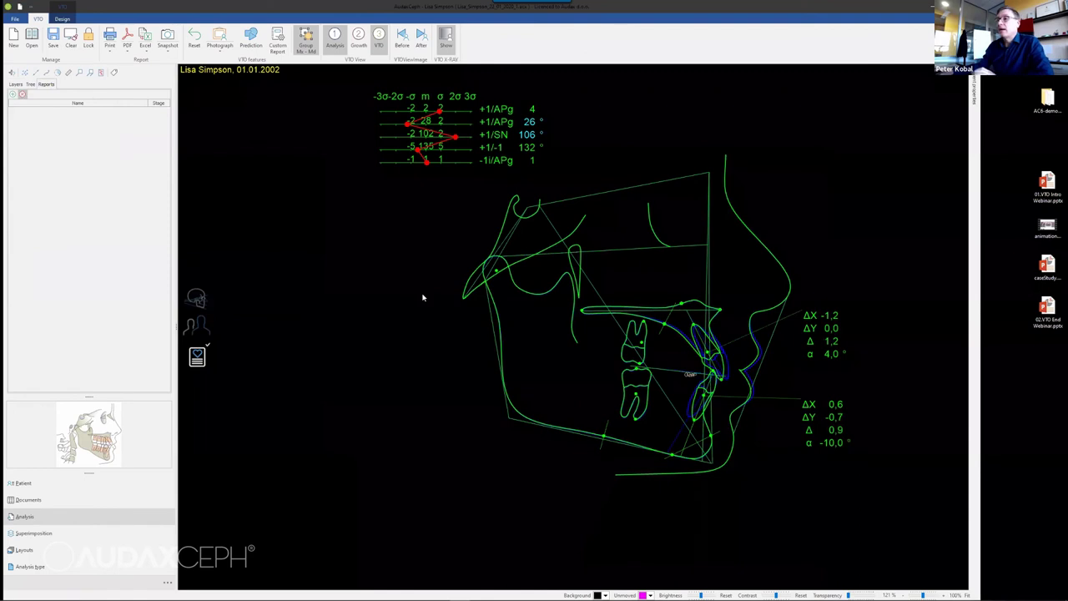
text(report)
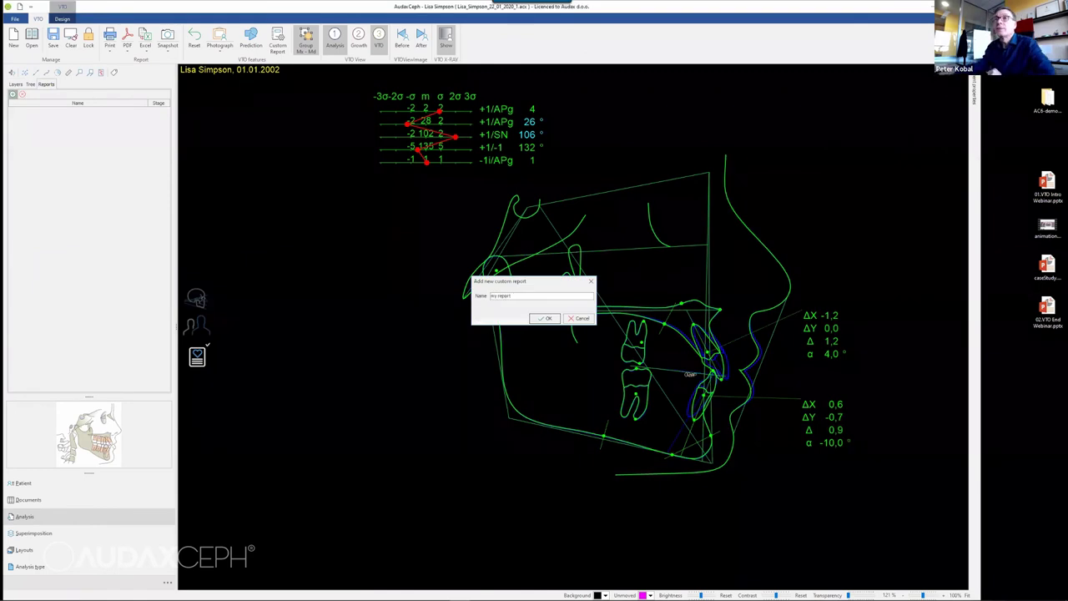
key(Return)
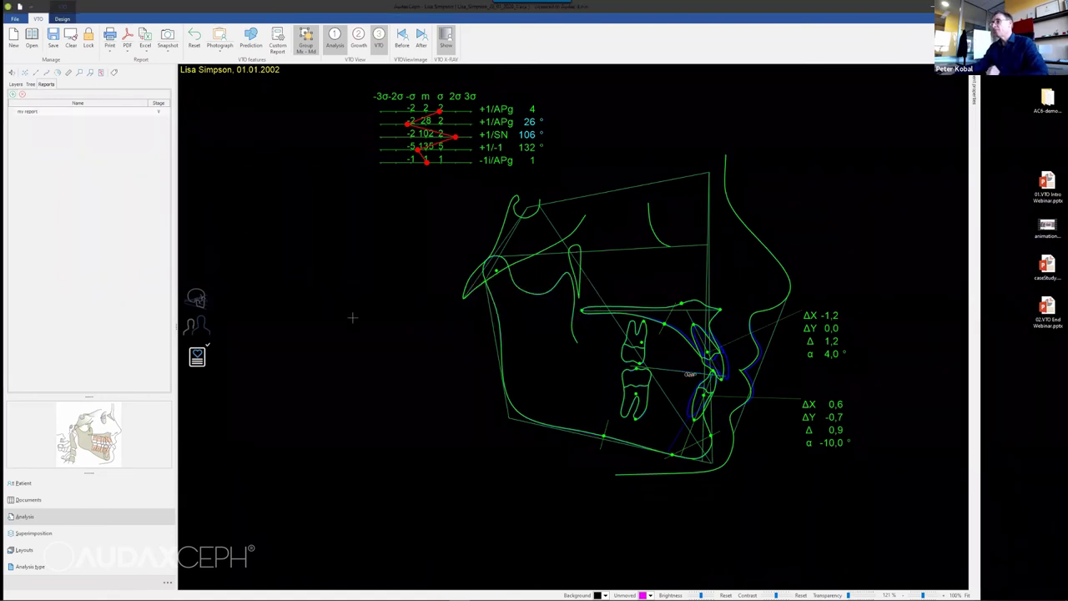
click(53, 36)
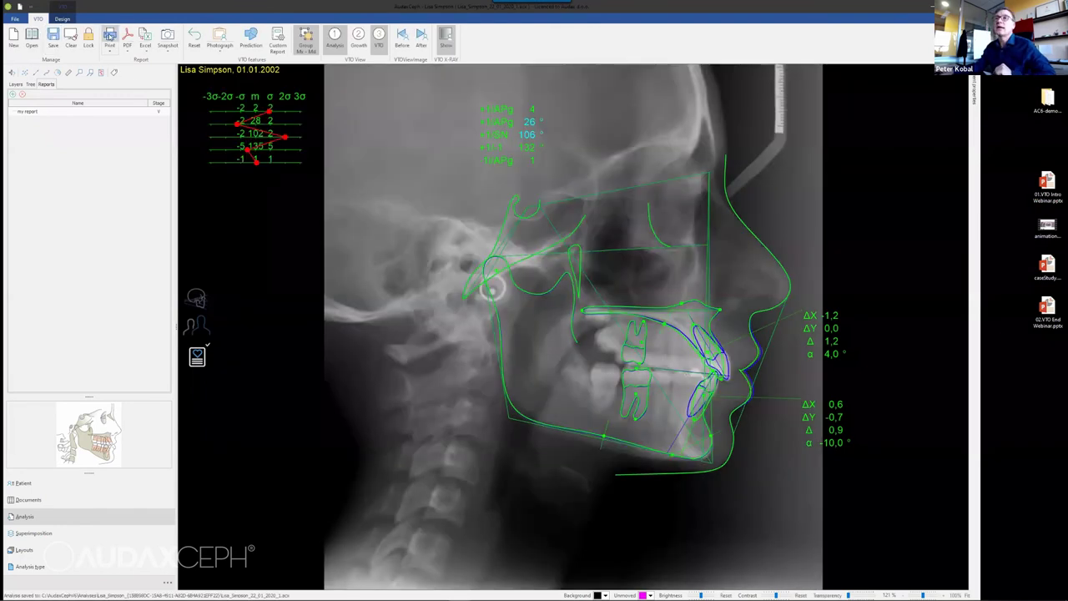
click(110, 37)
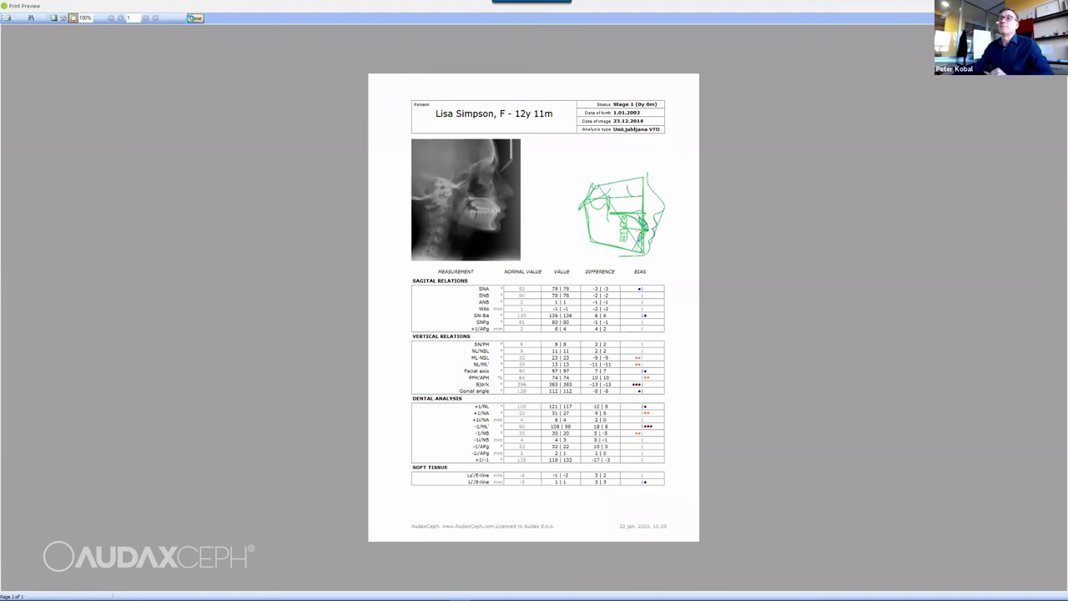
click(194, 18)
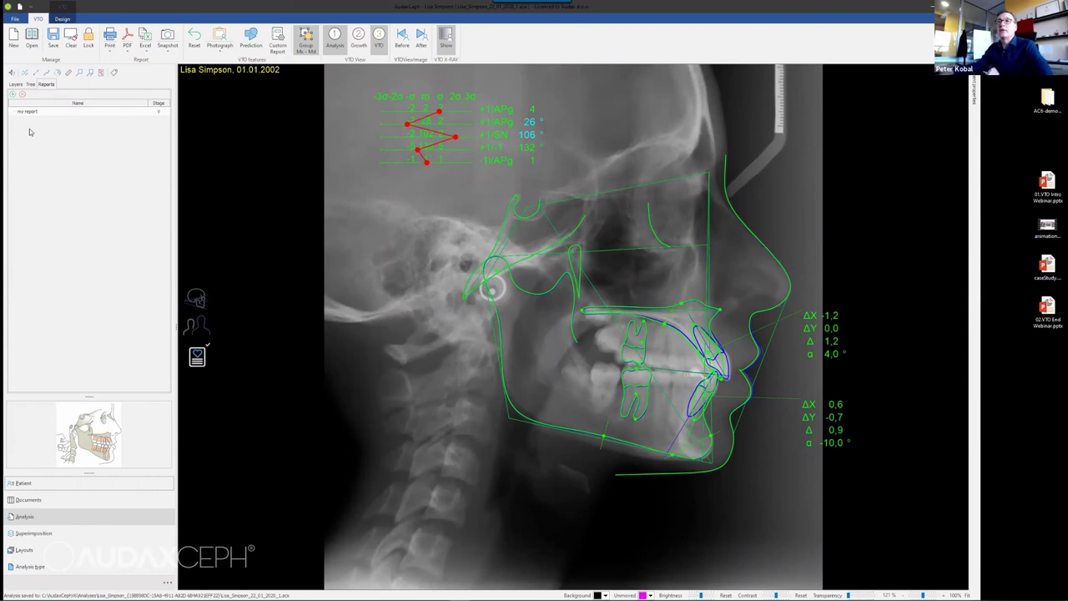
Step: Turn on both measurement table layers in the layer tree
click(16, 85)
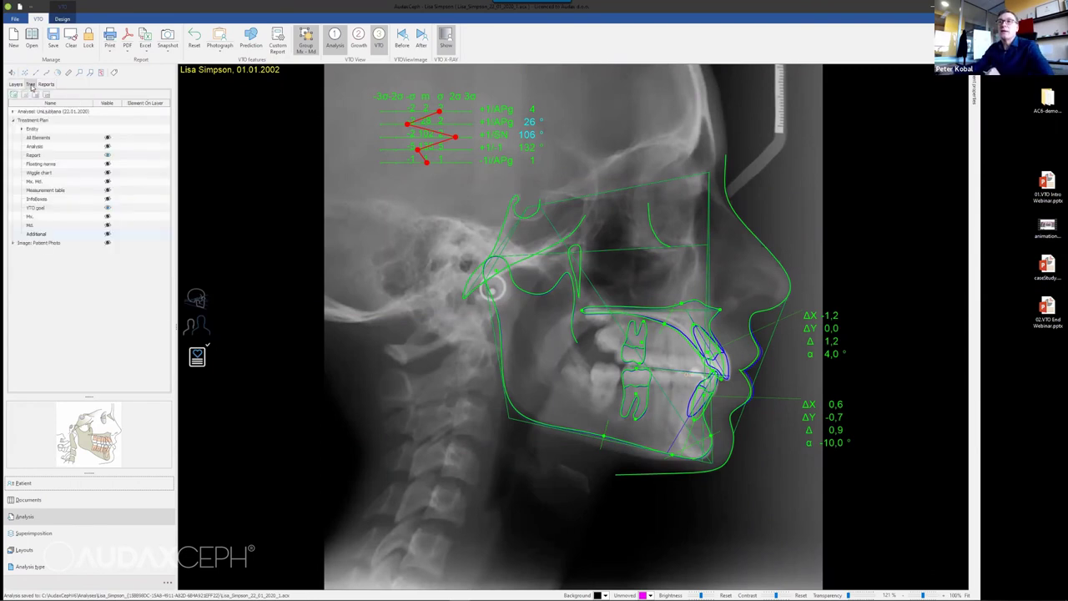
click(107, 191)
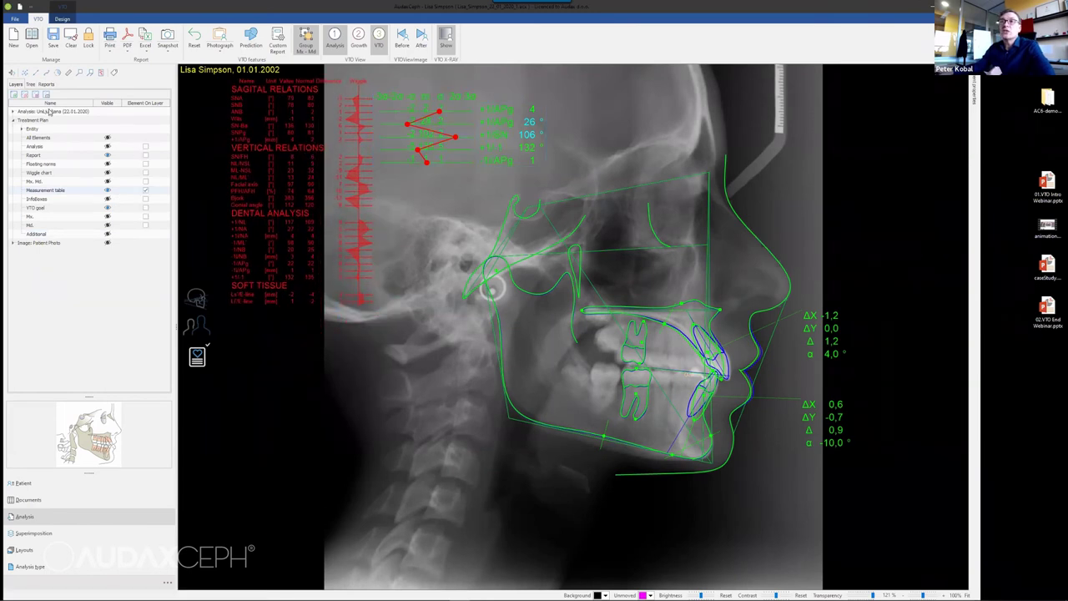
click(12, 111)
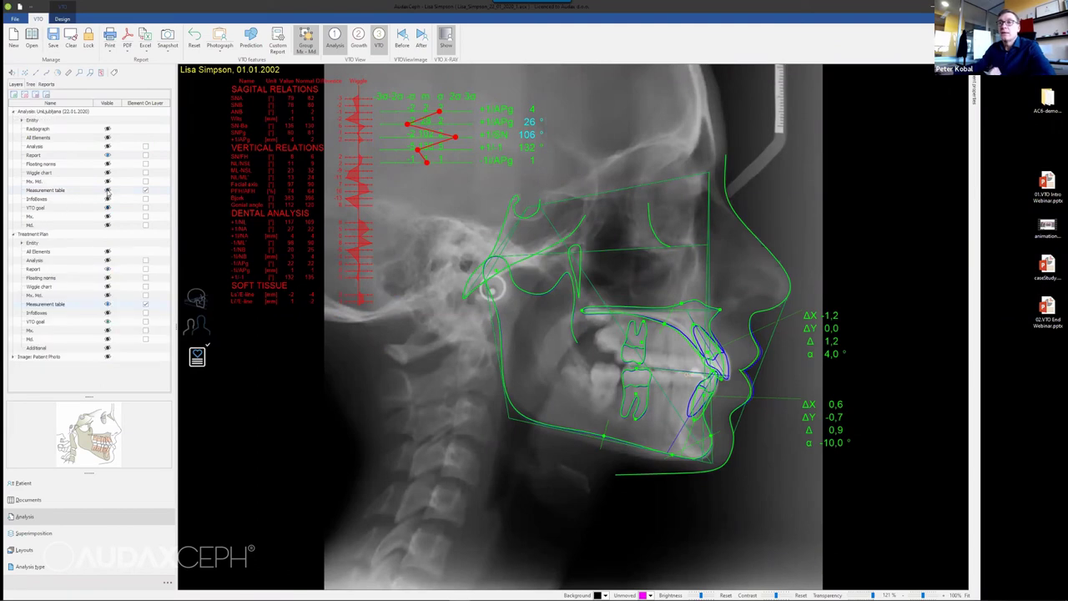
click(107, 304)
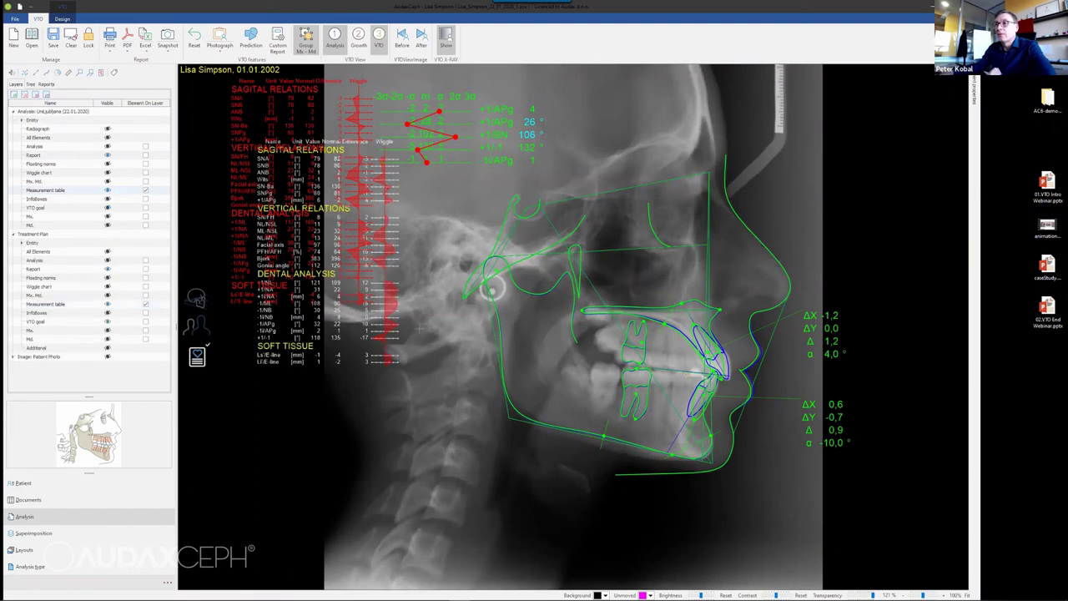
Step: Move the second measurement table beside the face, hide the infoboxes, and open print preview
scroll(534, 326, up, 1)
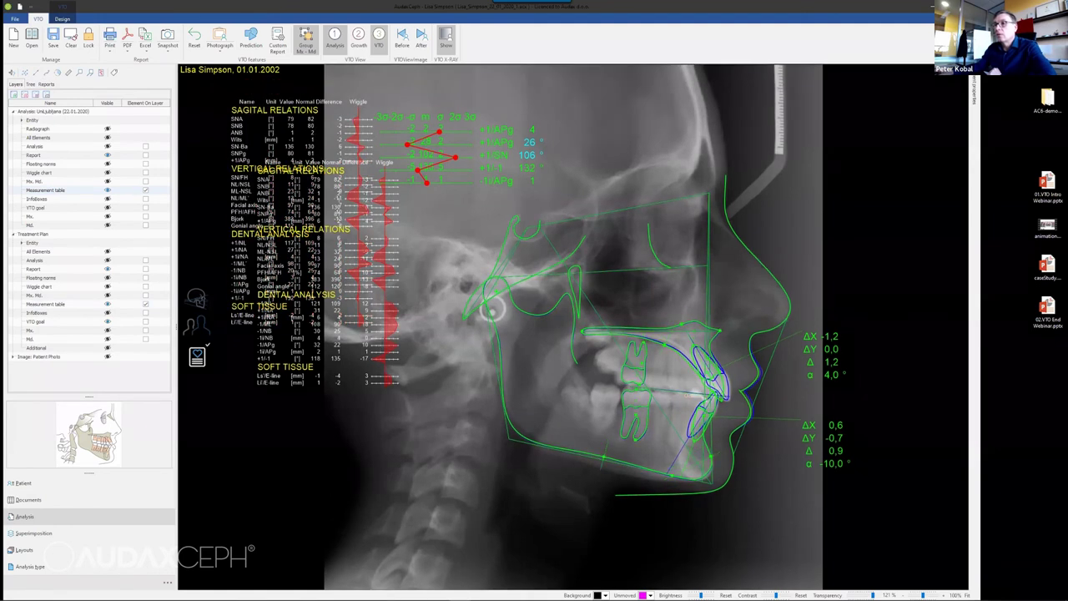
scroll(534, 326, down, 1)
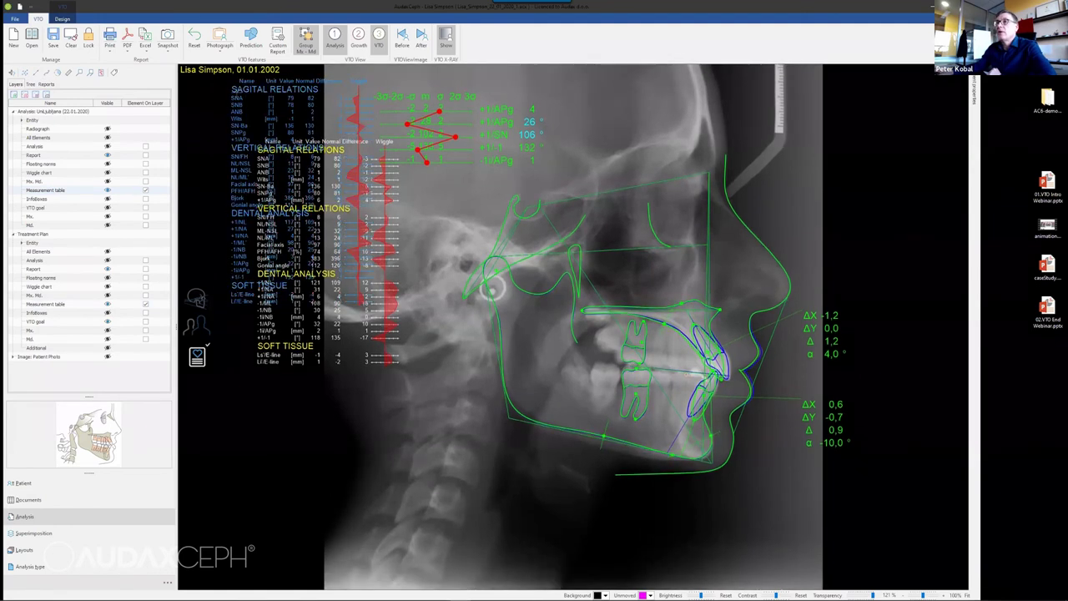
drag(276, 167, 859, 235)
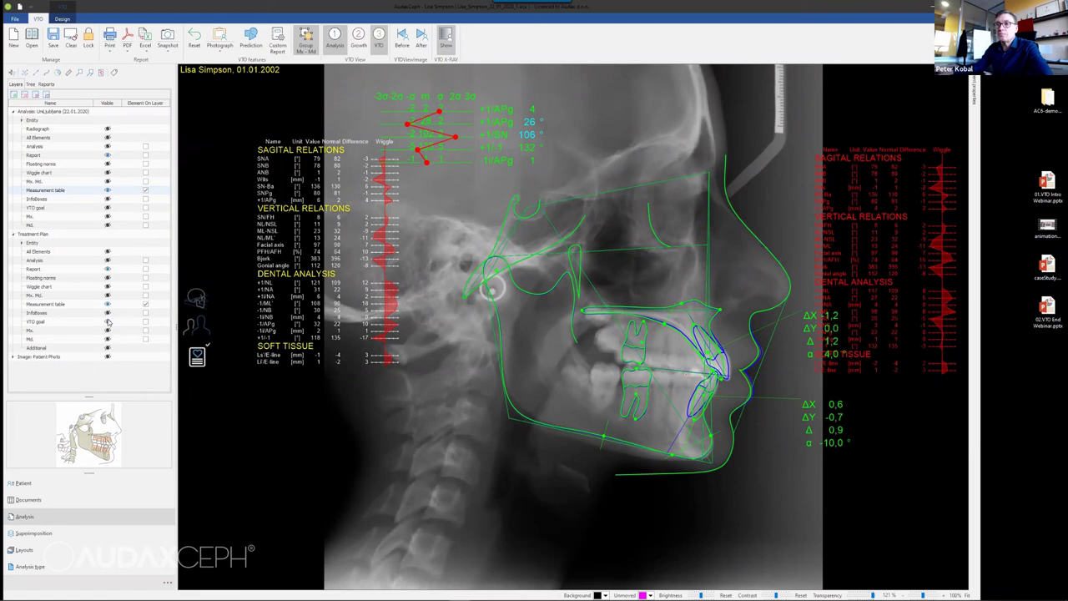
click(106, 313)
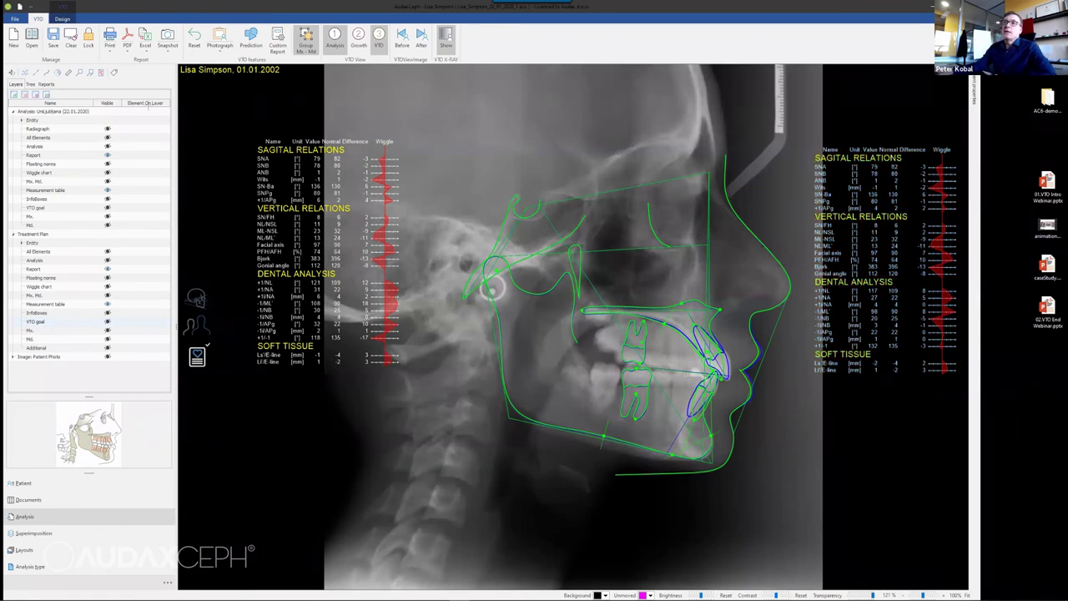
click(109, 35)
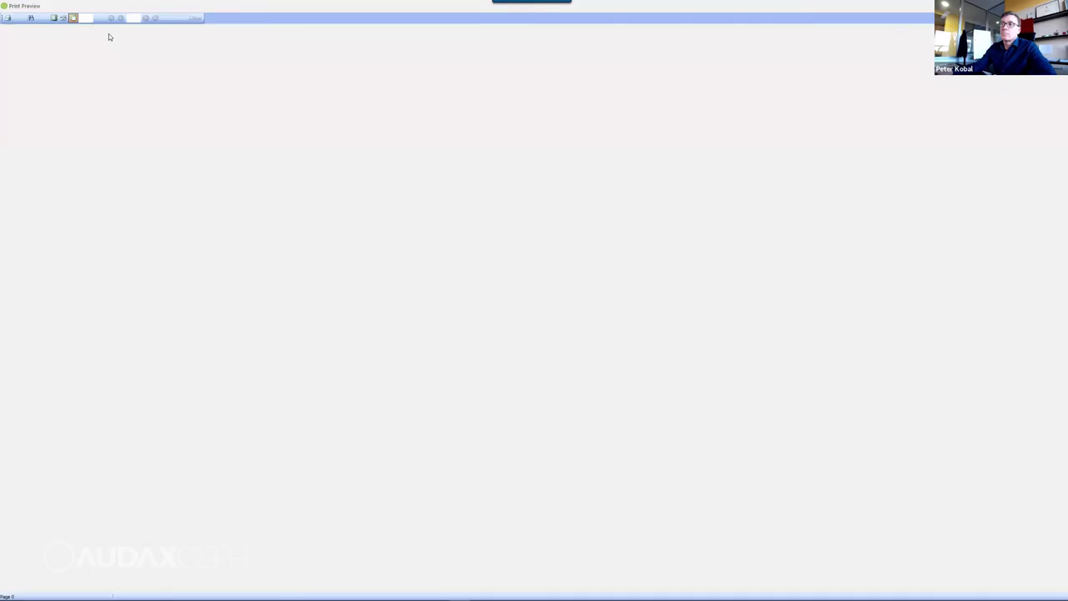
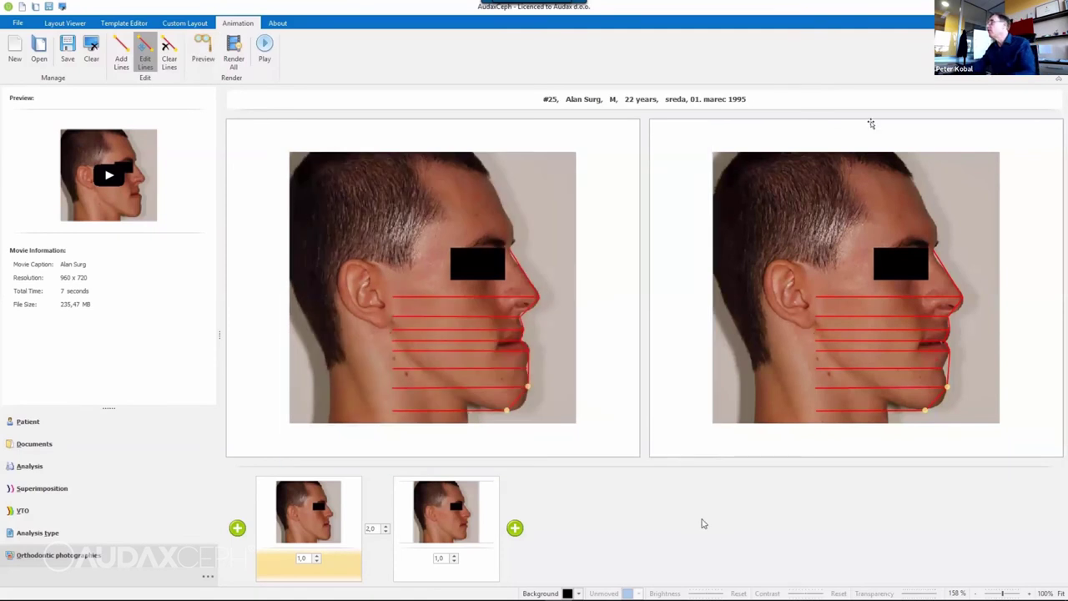
Step: Exit the slideshow and close demo.pptx without saving, returning to AudaxCeph's VTO view
key(Escape)
key(alt+Tab)
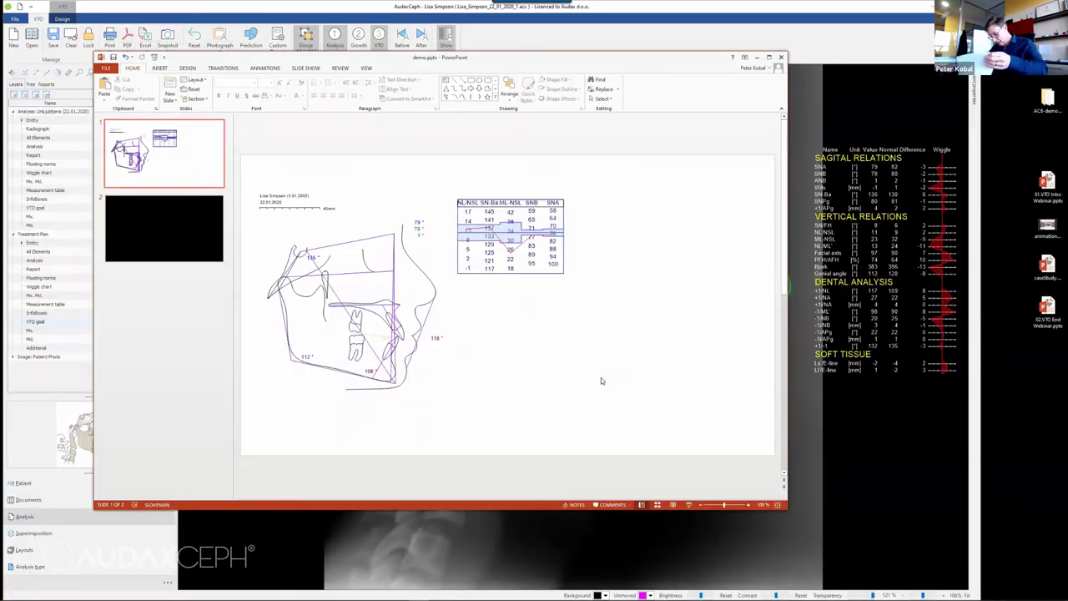
click(781, 57)
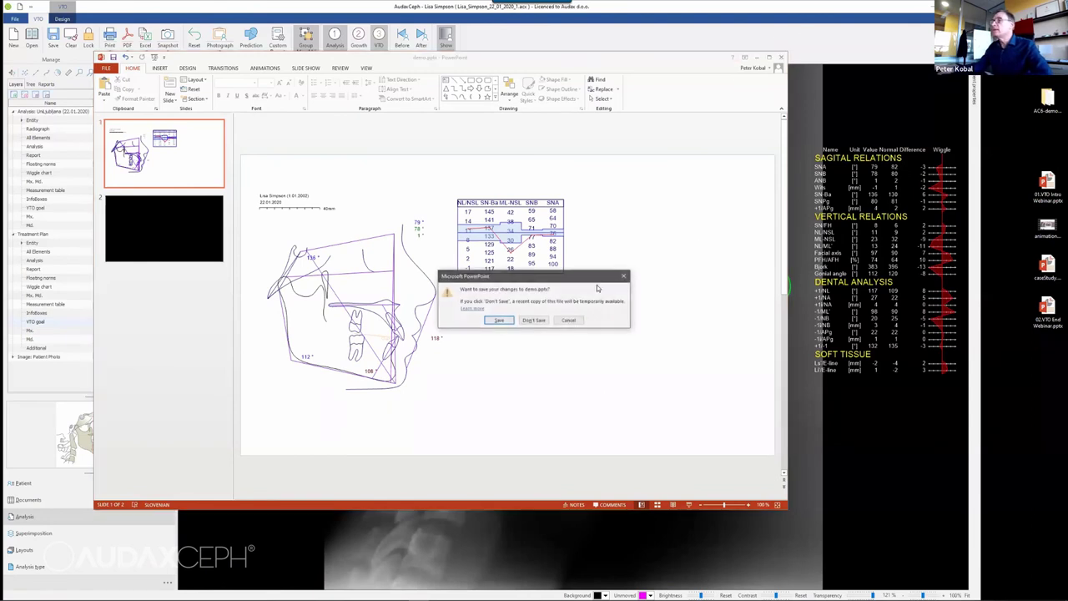
click(535, 321)
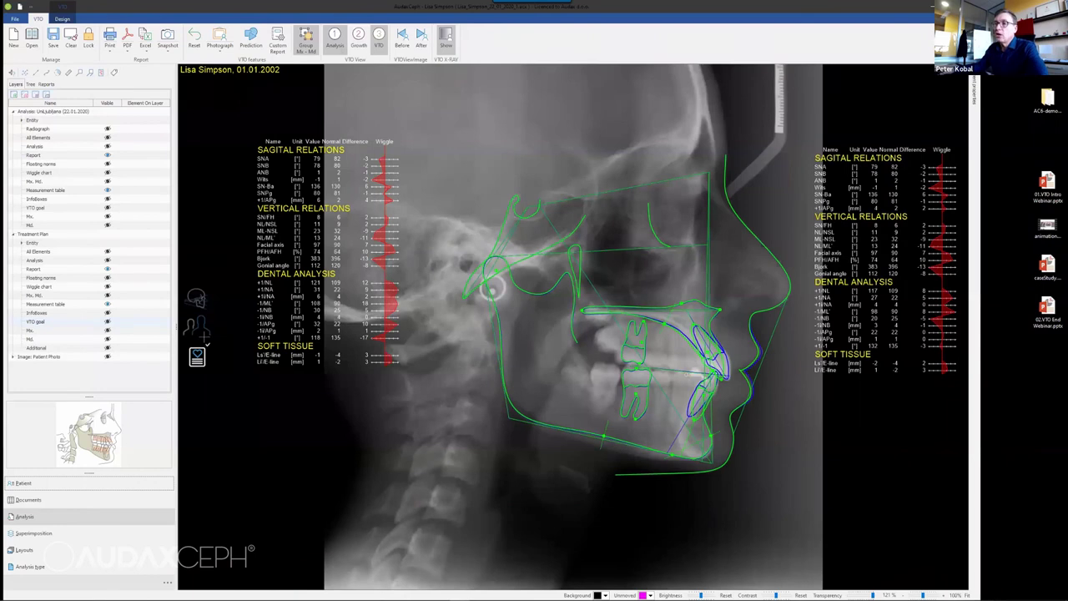
Step: Switch to the analysis stage, show landmark labels, and confirm resetting the later growth and VTO stages
click(196, 298)
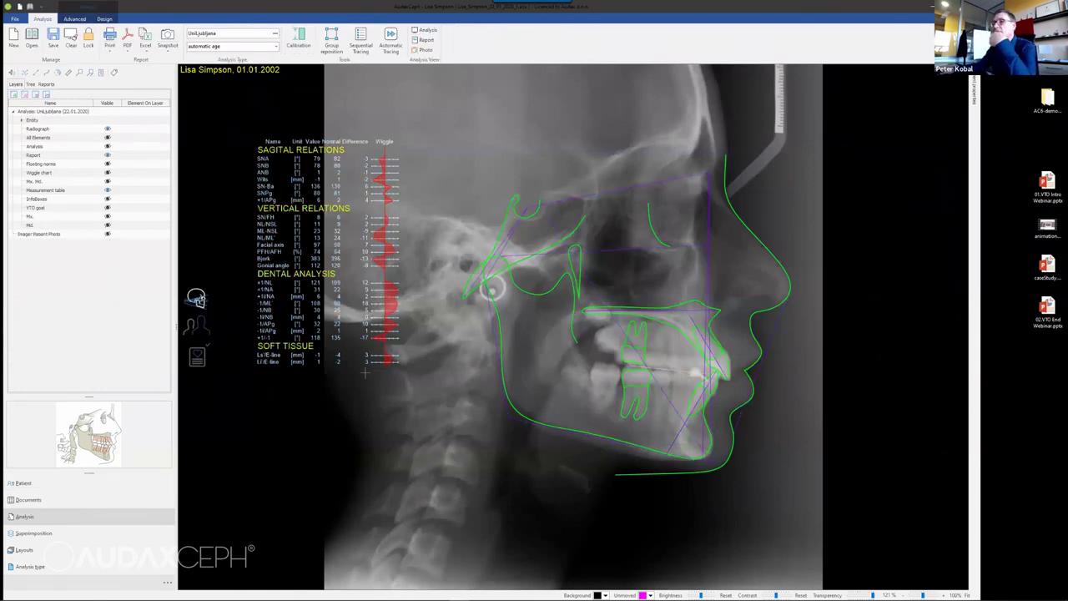
click(109, 147)
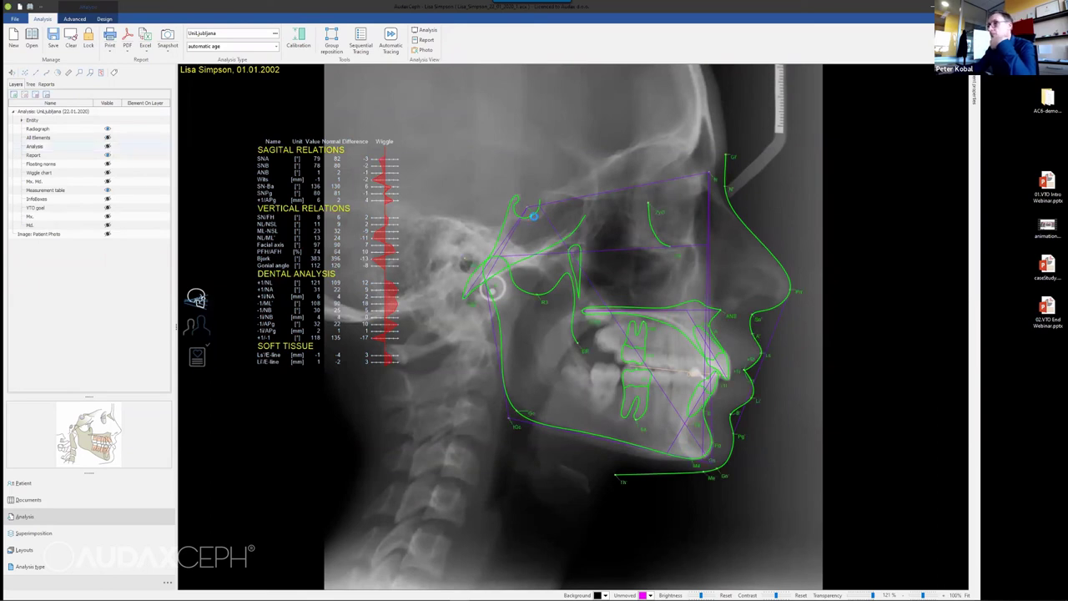
click(492, 288)
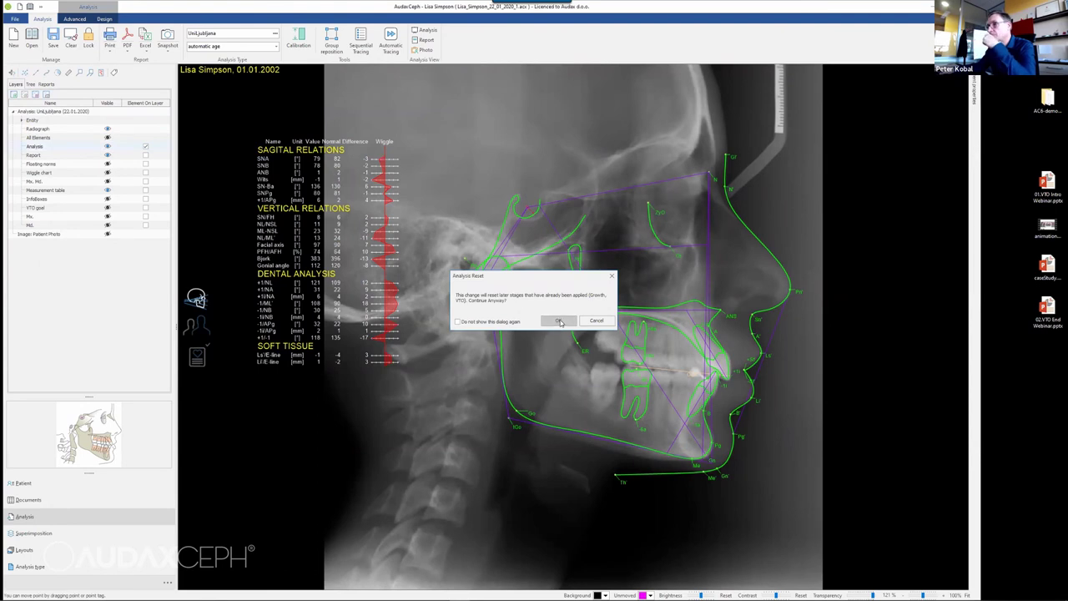
click(558, 320)
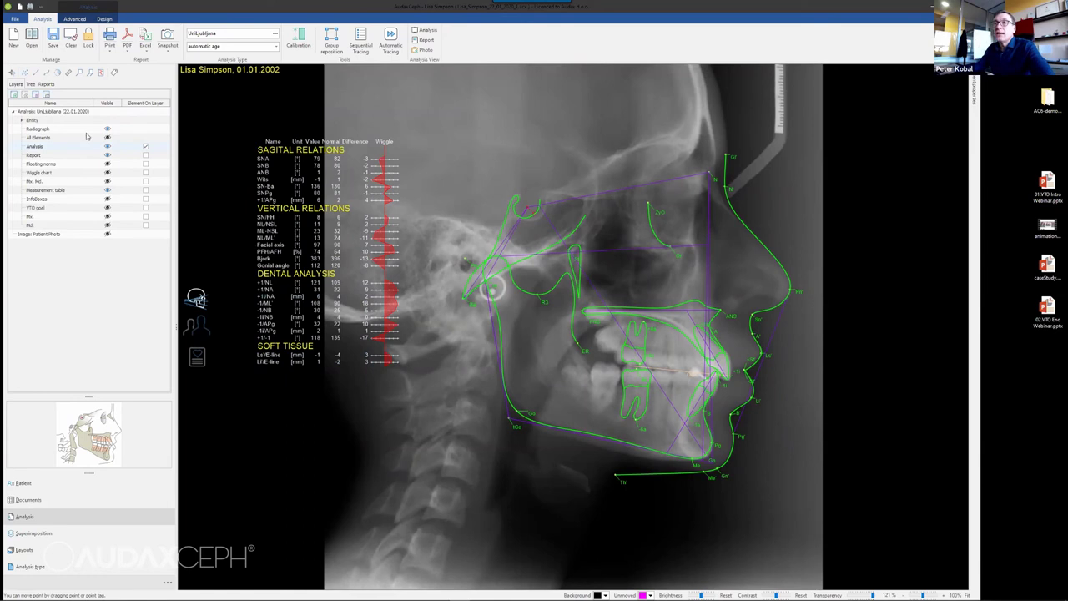
Step: Hide the measurement table overlay with labels left on, then enter the growth prediction stage
click(107, 147)
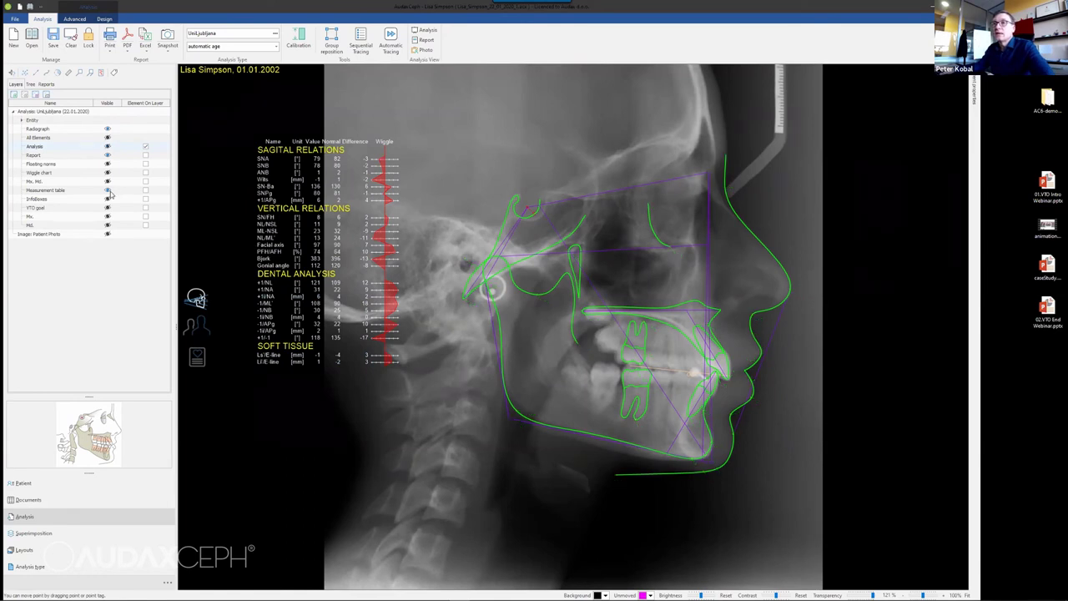
click(108, 191)
click(111, 147)
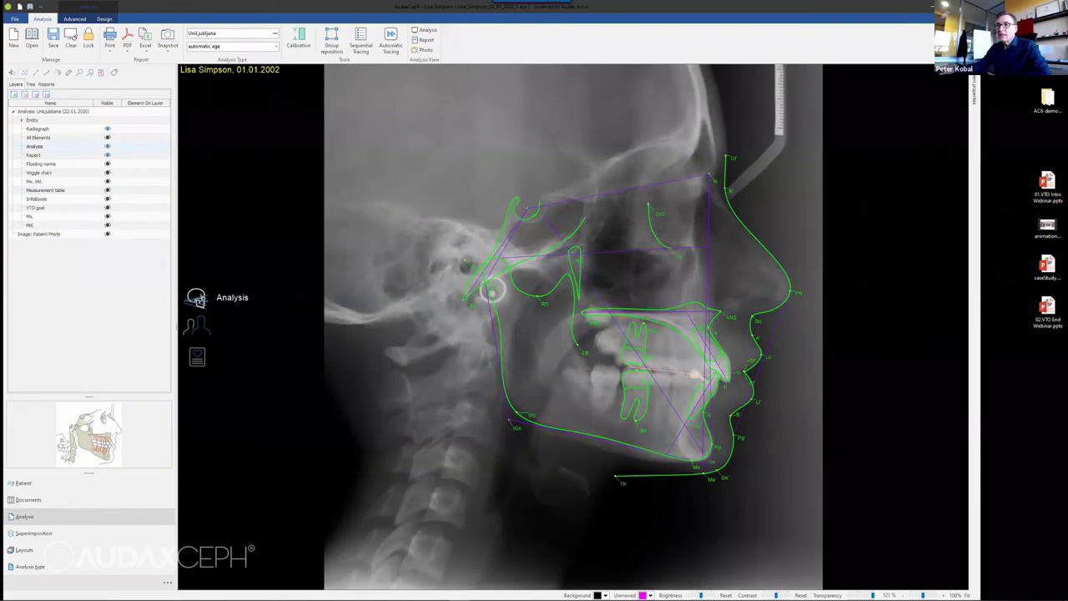
click(203, 329)
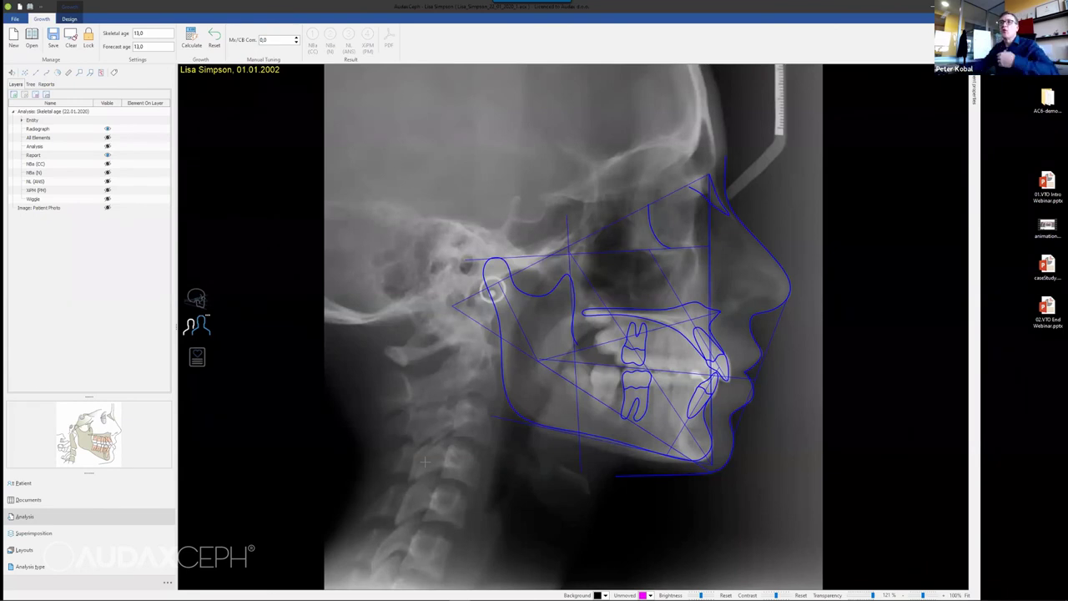
Step: Set skeletal age 11,0 and forecast age 15,0, then calculate the 3,8-year growth prediction
click(155, 33)
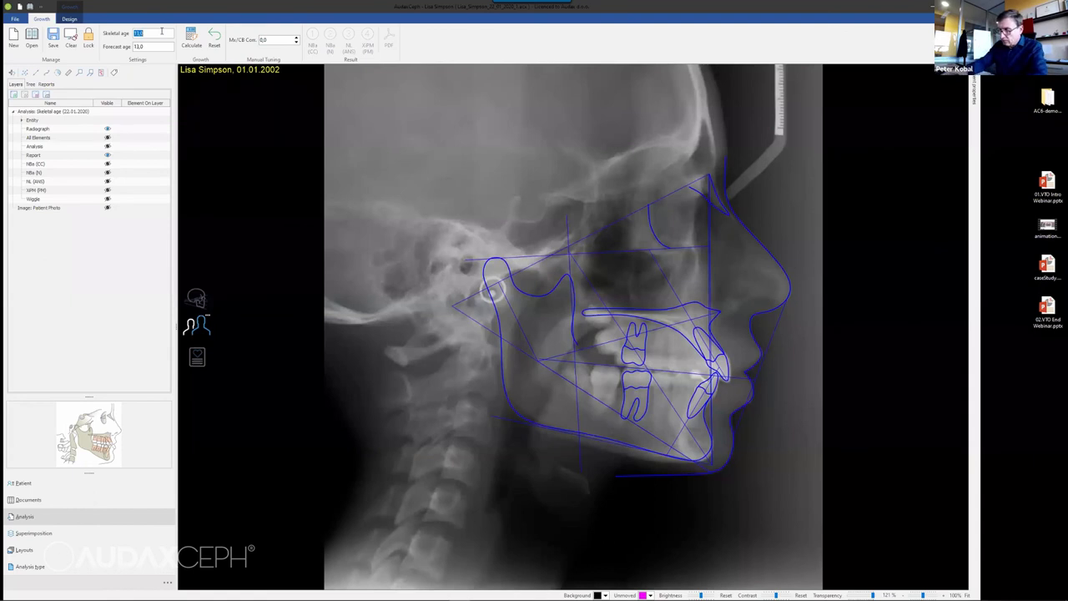
text(11)
click(151, 46)
text(1)
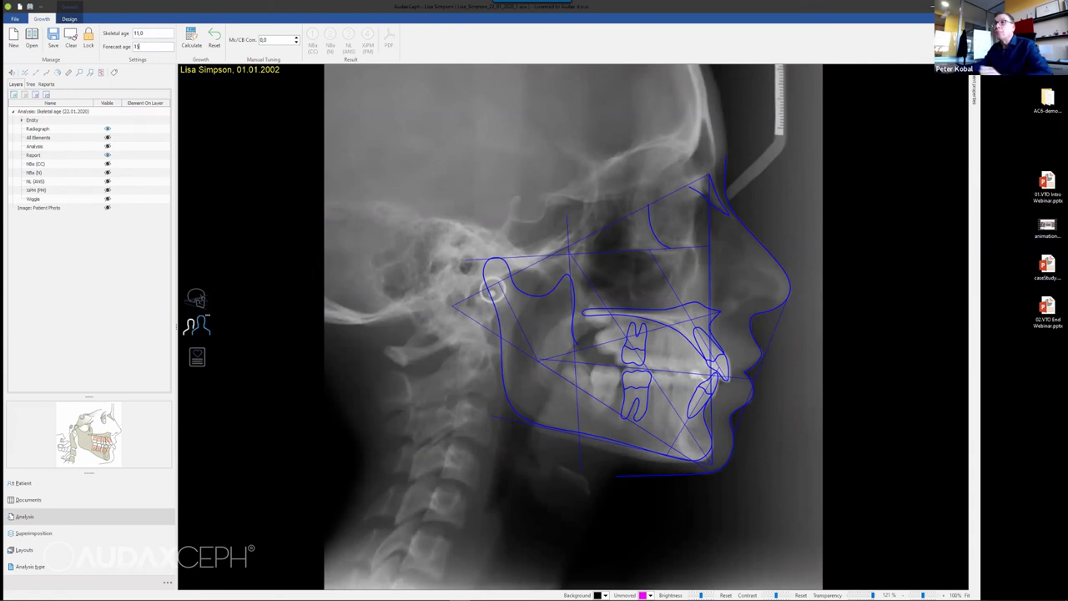
click(191, 35)
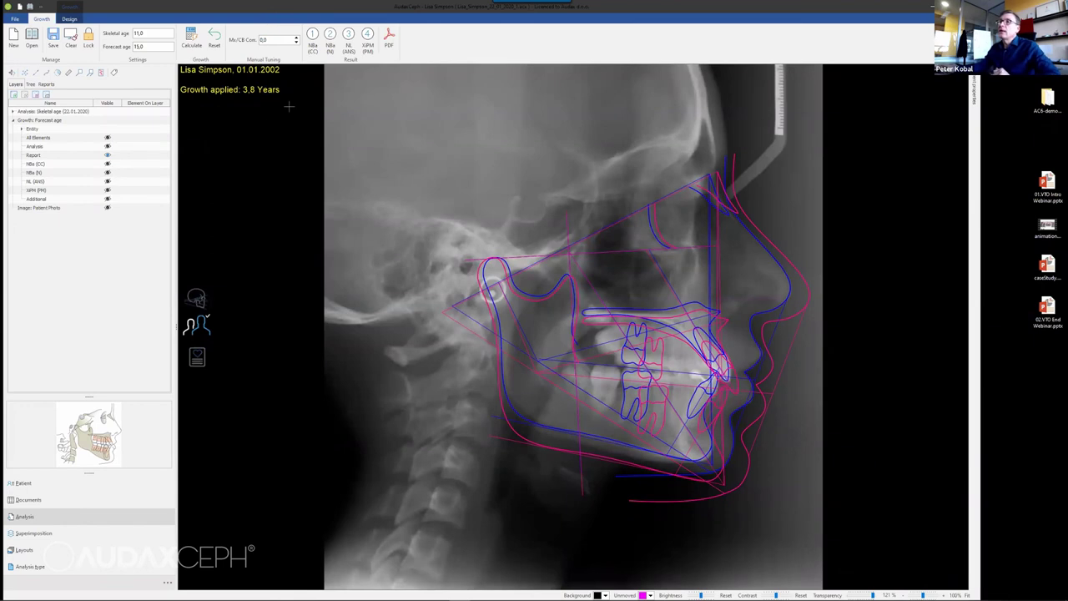
Step: Test the Mx/CB correction with its spin arrows, raising it and then lowering it to -2,0
click(296, 37)
click(297, 38)
click(296, 38)
click(296, 37)
click(296, 38)
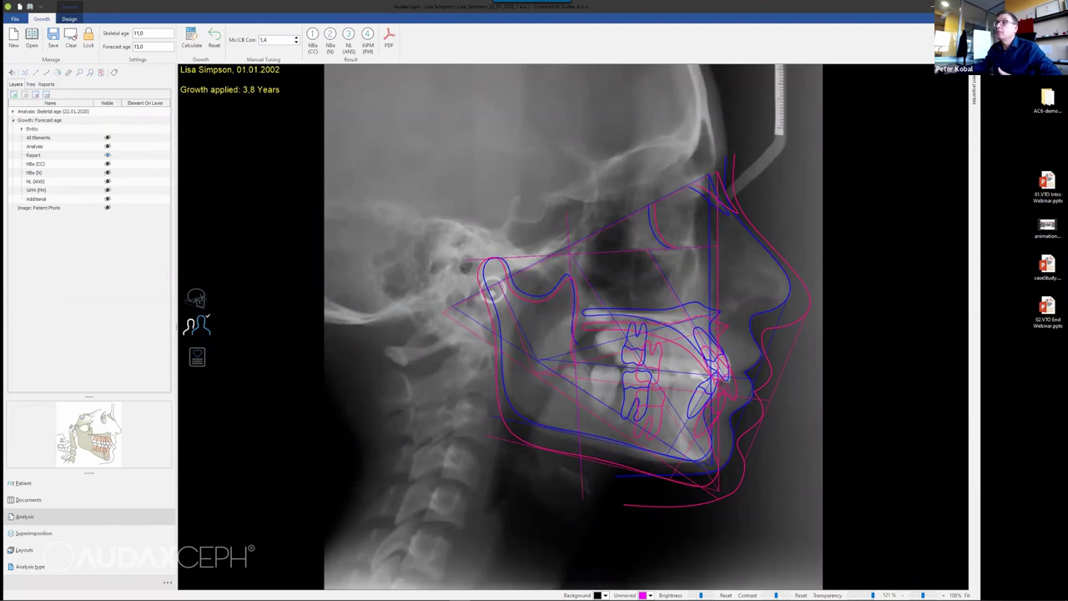
click(296, 39)
click(296, 39)
click(296, 40)
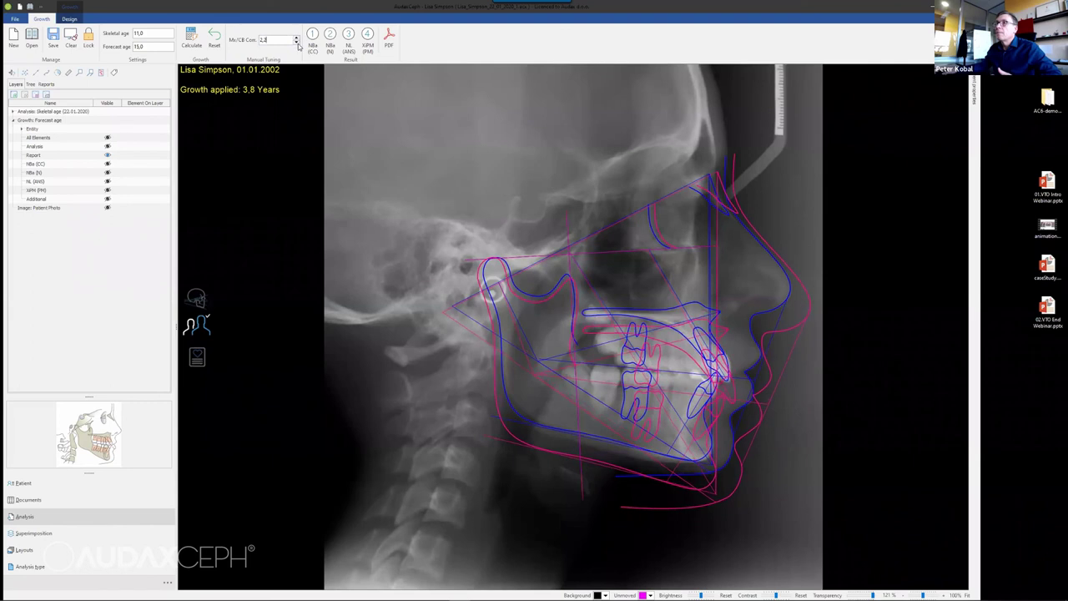
click(297, 44)
click(296, 44)
click(296, 44)
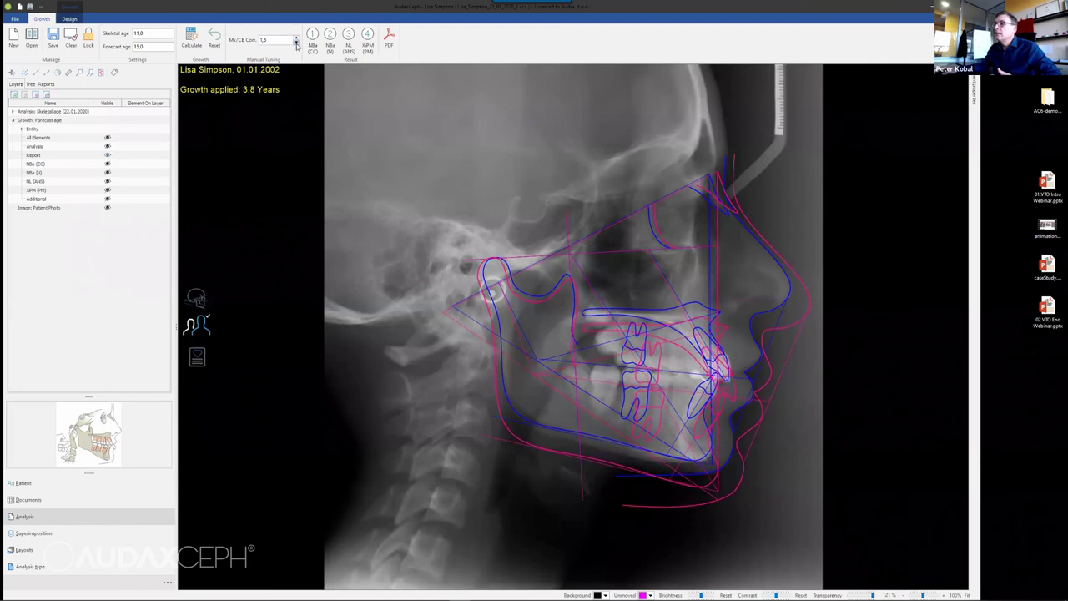
click(296, 44)
click(296, 44)
click(297, 45)
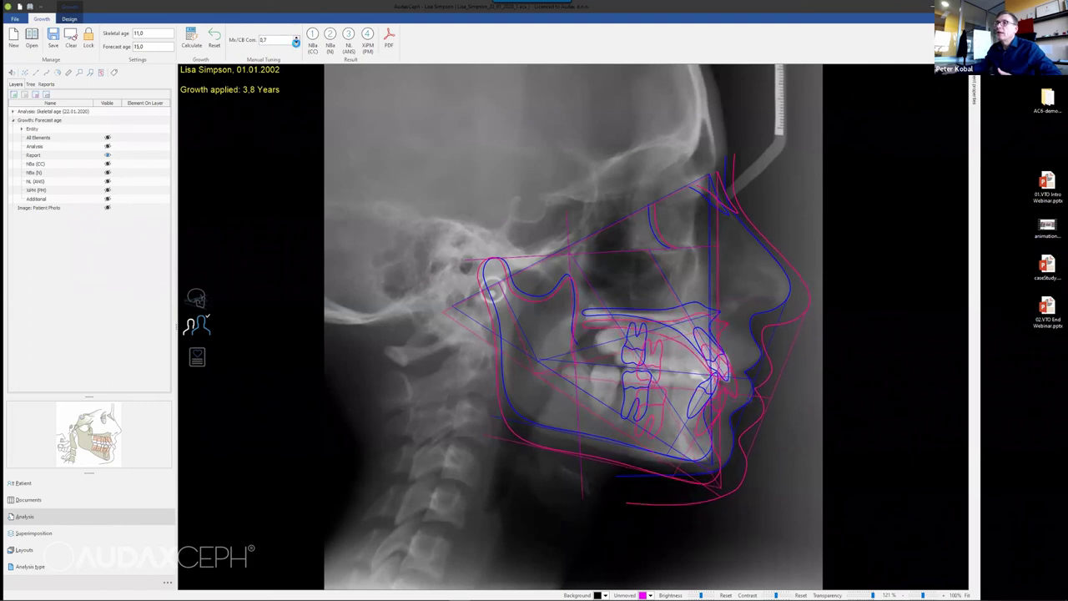
click(297, 44)
click(296, 44)
click(296, 44)
click(297, 44)
click(296, 44)
click(296, 43)
click(295, 43)
click(295, 42)
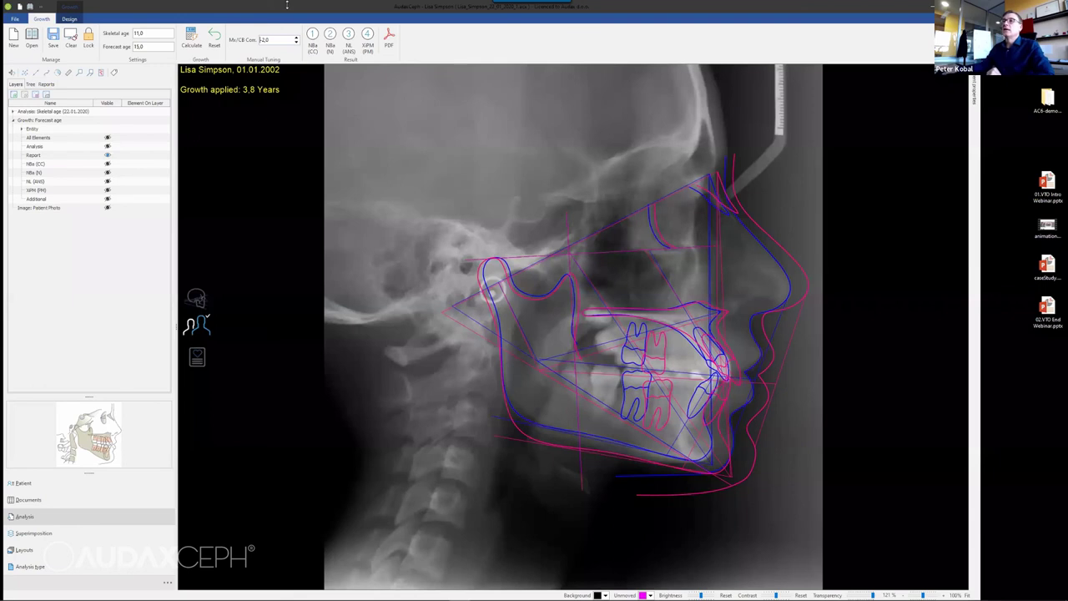
Step: Reset the Mx/CB correction to 0 and display only the NBa (CC) superimposition
double_click(259, 39)
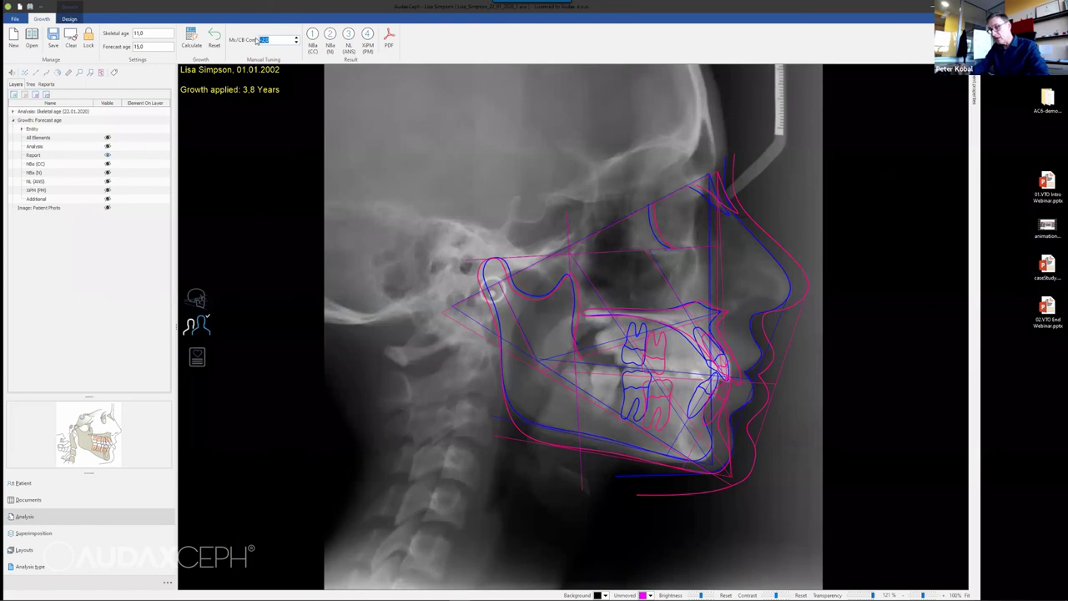
text(0)
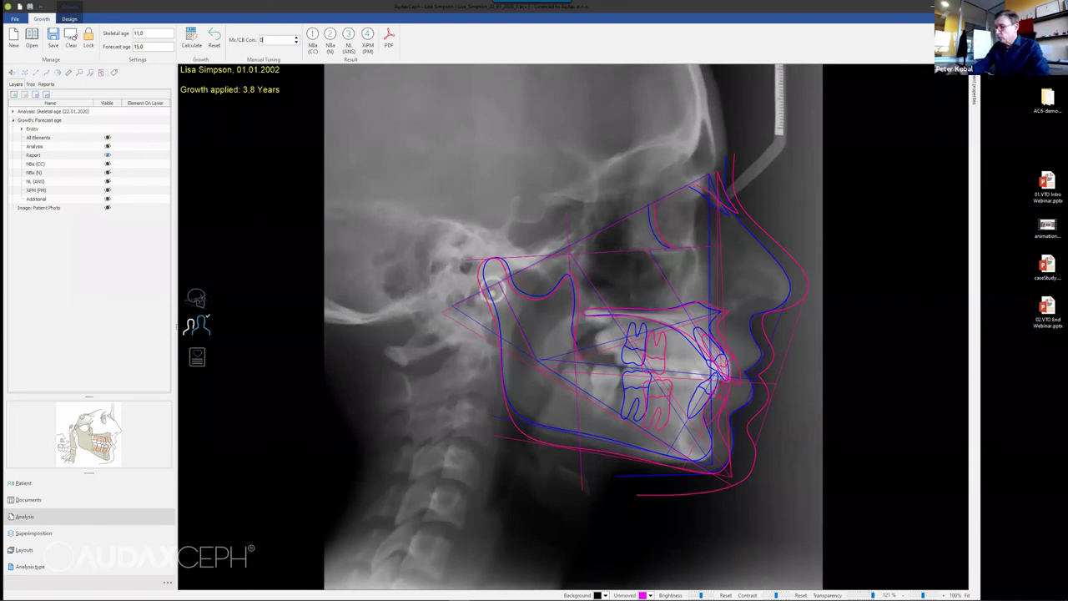
key(Return)
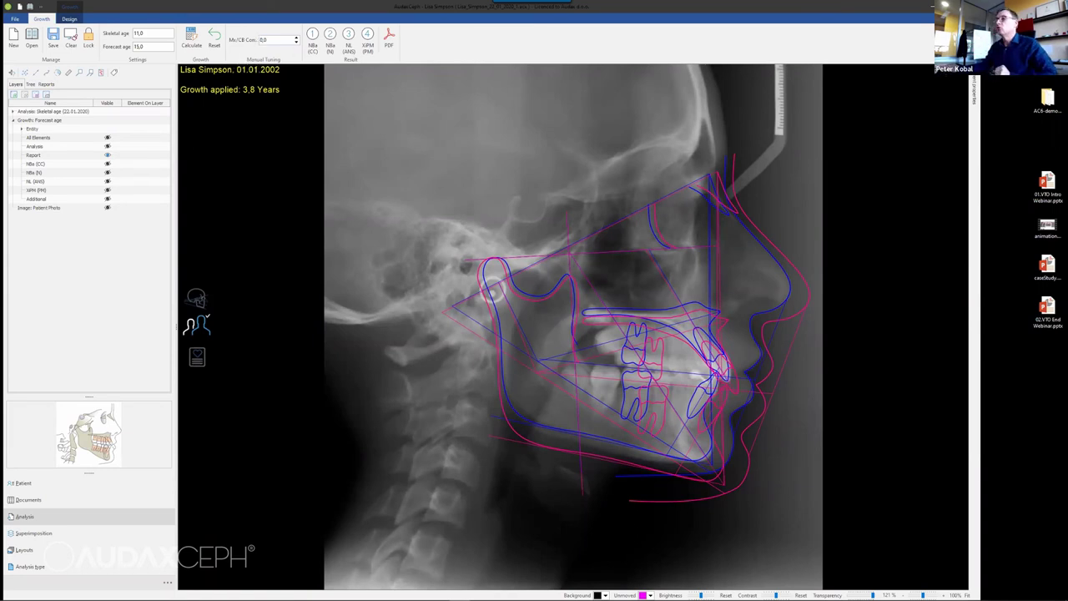
click(313, 37)
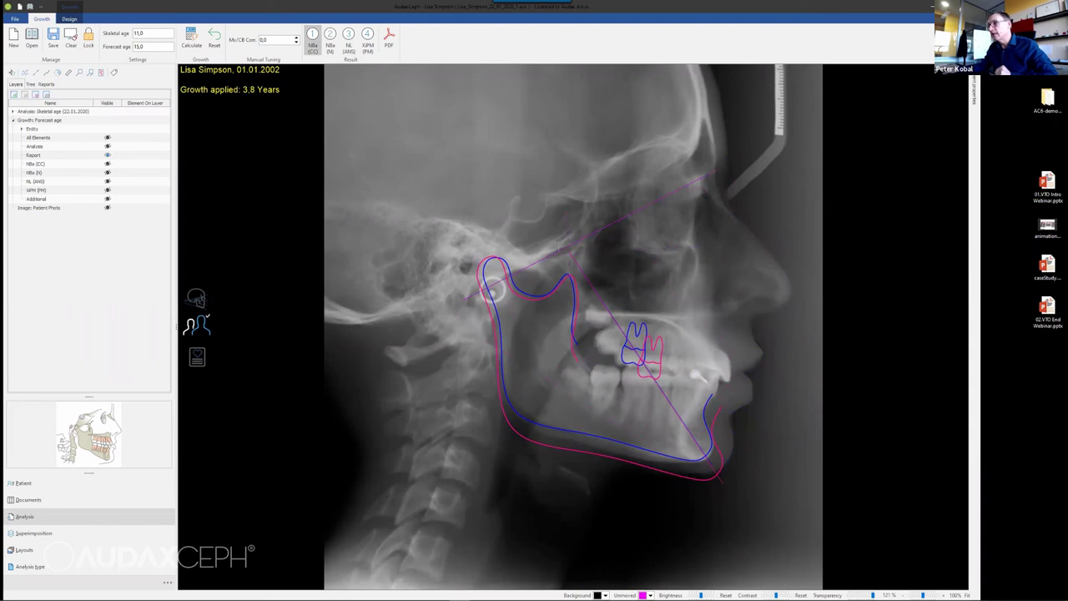
Step: Cycle the growth result through the NBa (N), NL (ANS) and XiPM (PM) superimpositions
click(330, 37)
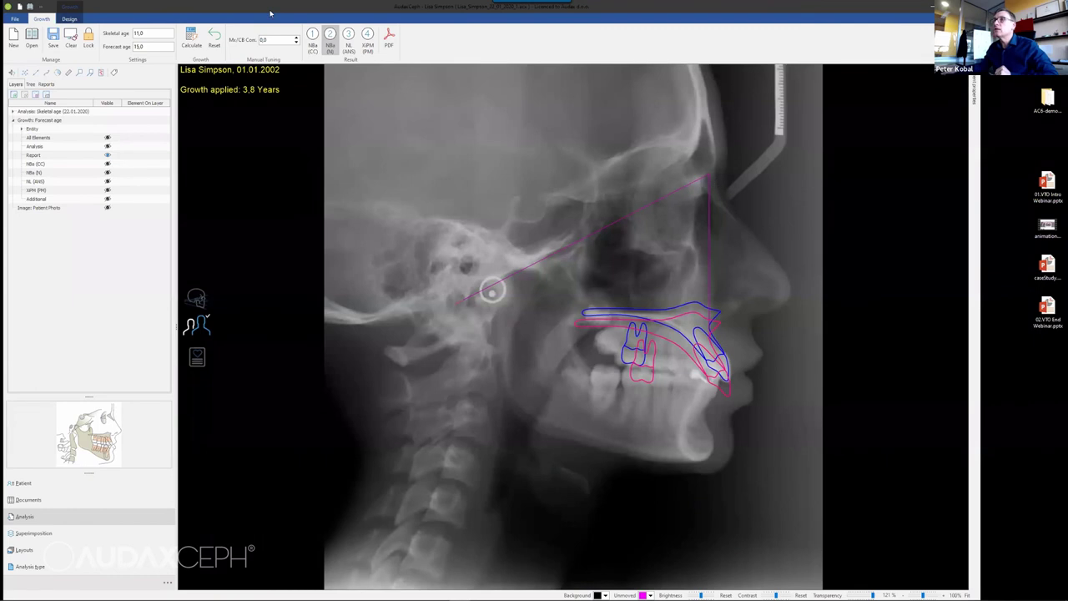
click(349, 36)
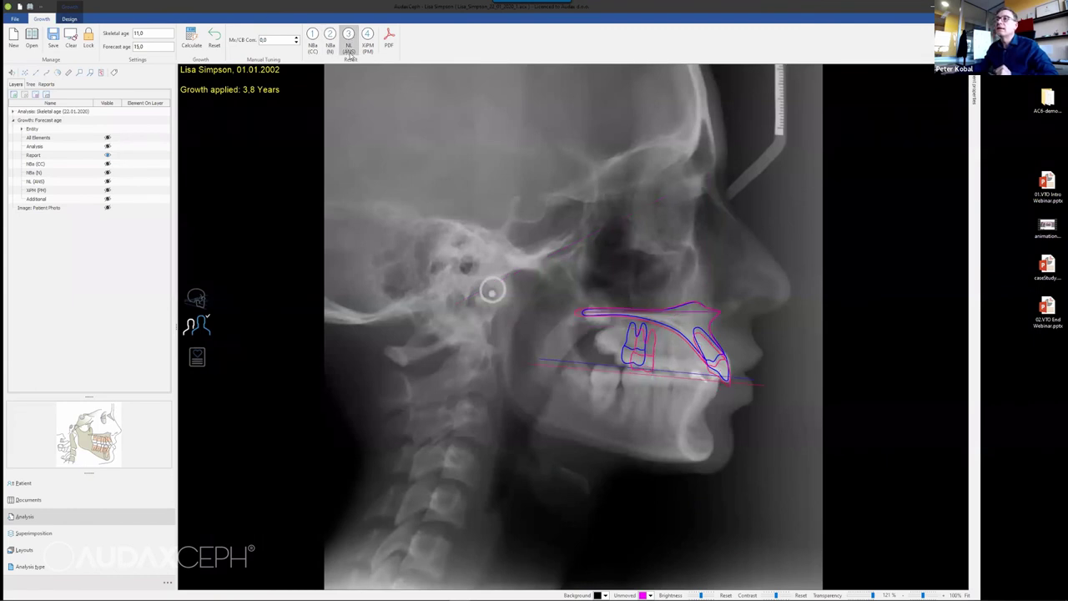
click(367, 38)
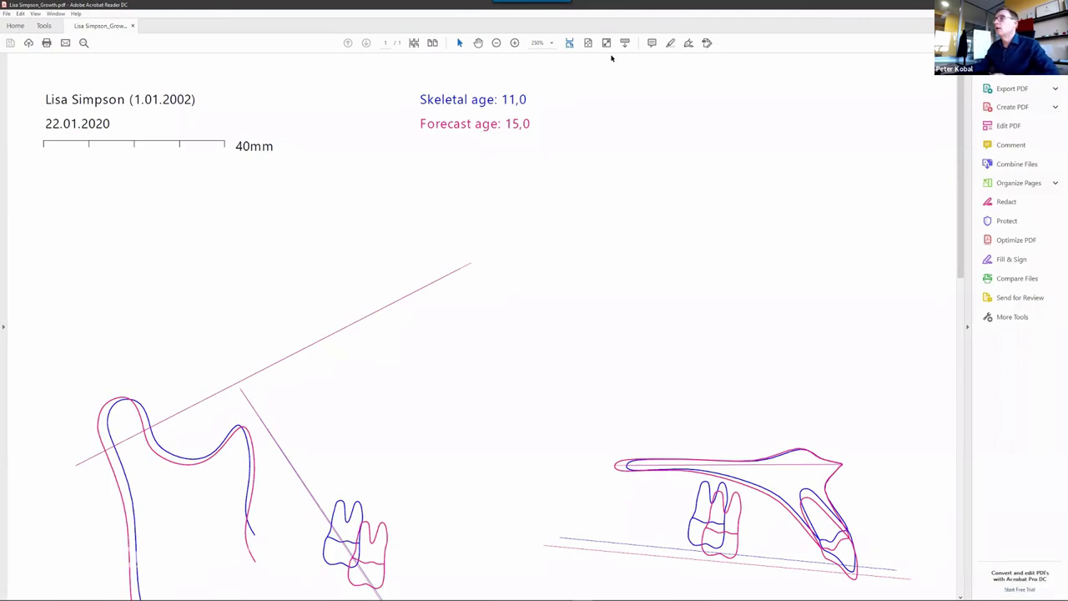
Step: Fit the whole growth report page in the Acrobat view
click(588, 43)
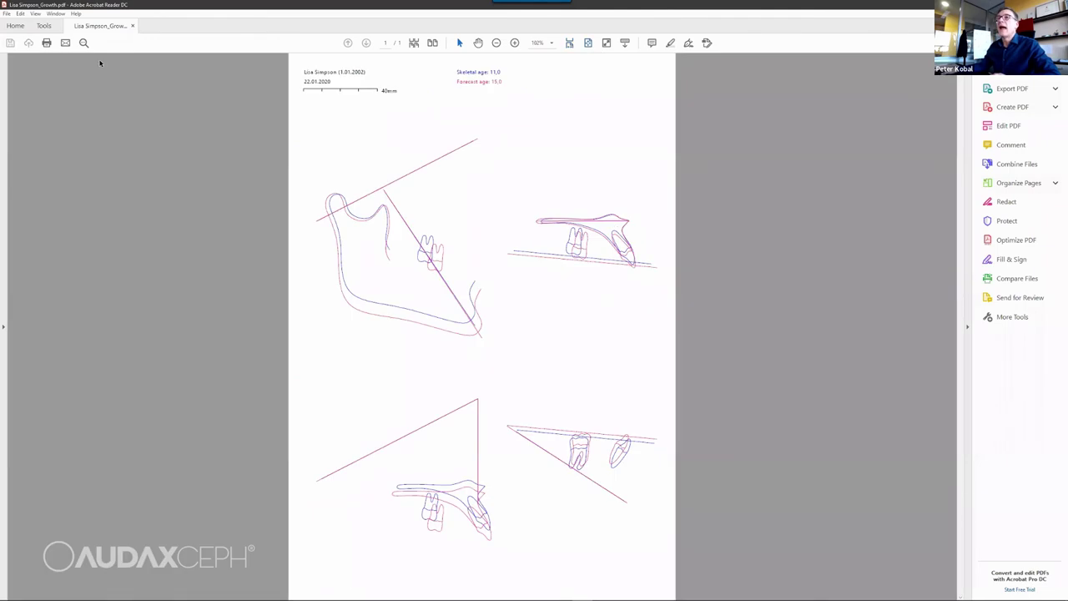
click(6, 13)
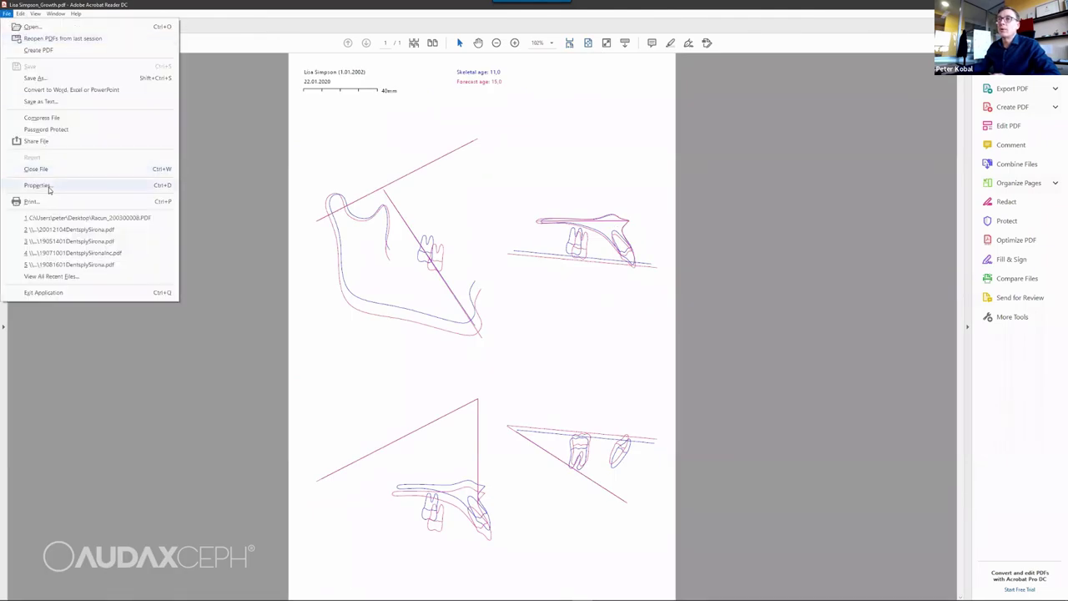
click(54, 202)
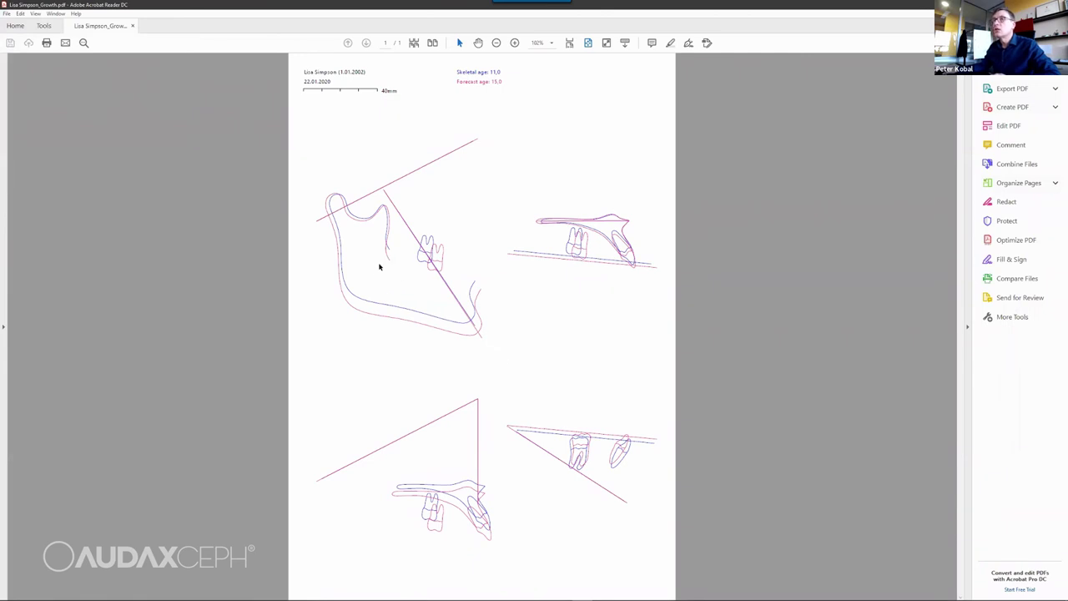
Step: Check the print settings at Actual size, then cancel printing the report
key(ctrl+p)
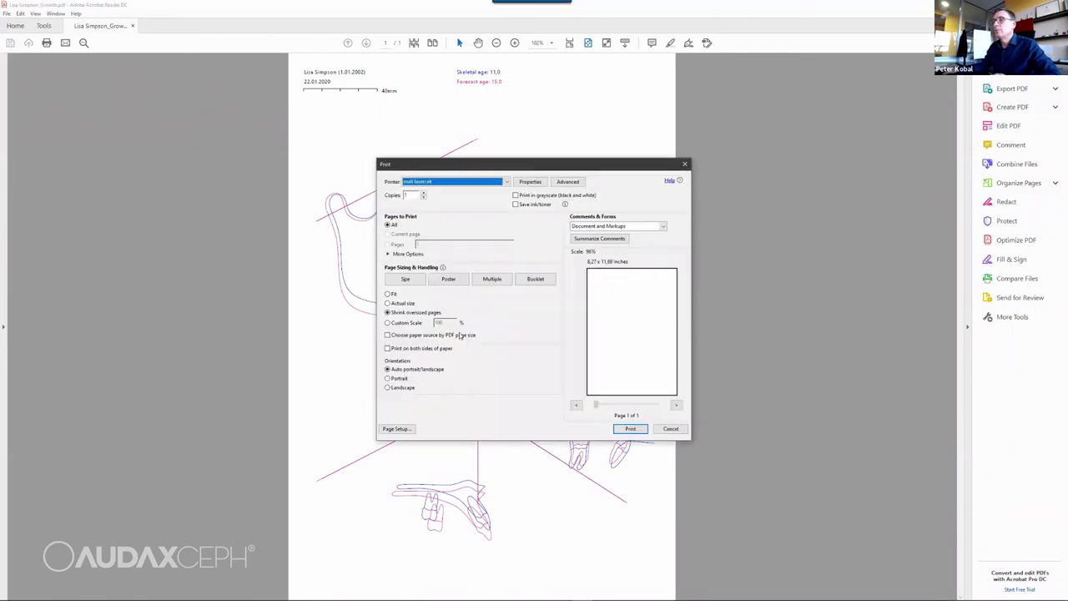
click(394, 303)
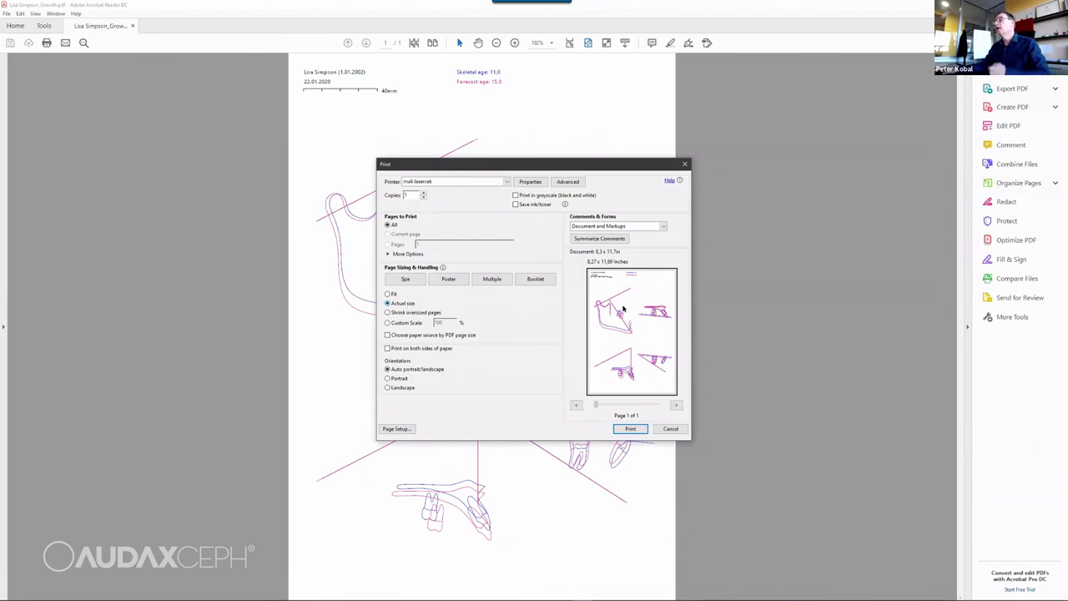
click(668, 429)
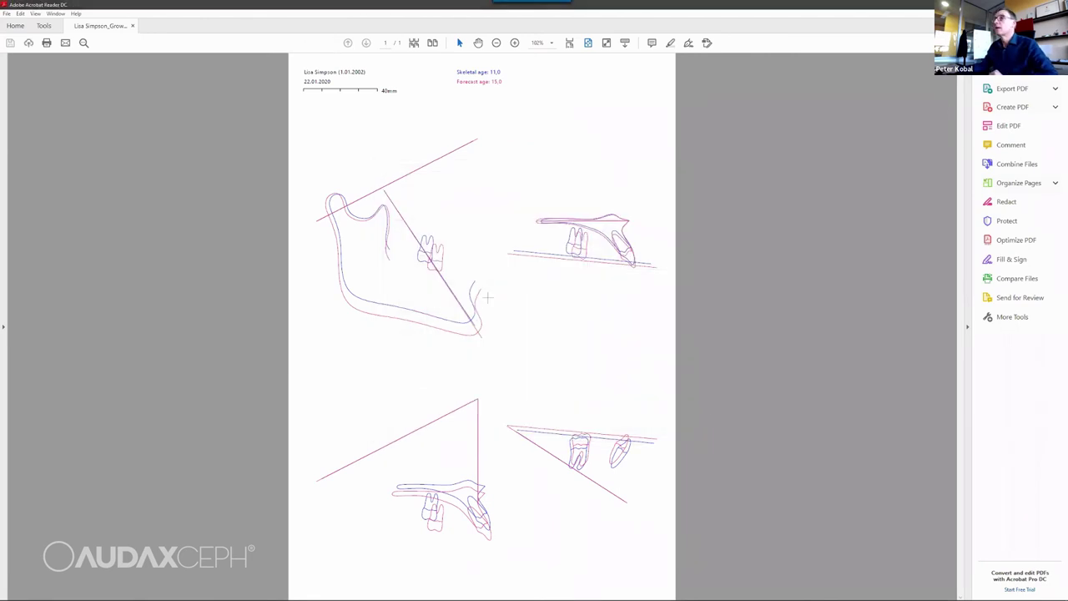
key(alt+Tab)
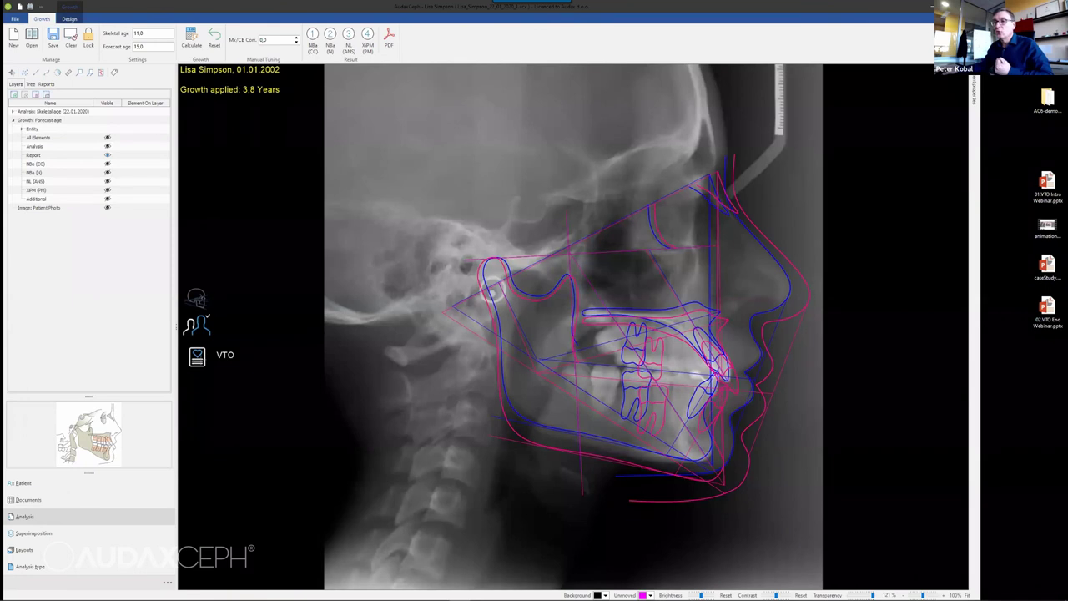
Step: Open the VTO simulation and advance the mandible by ΔX 2,9, ΔY -1,6
click(200, 357)
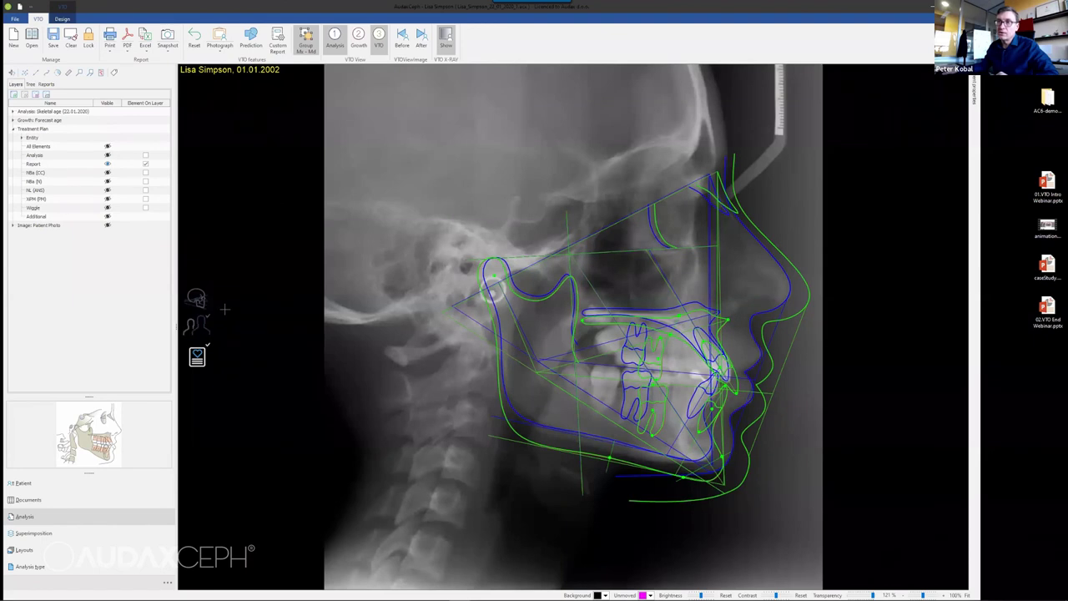
drag(609, 457, 614, 451)
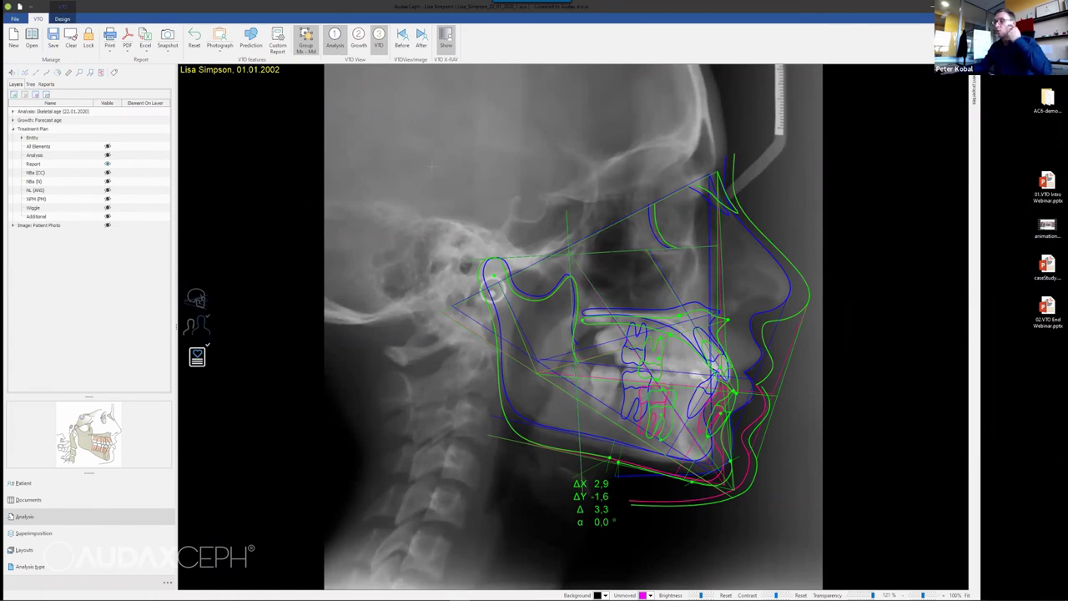
Step: Compare the Analysis, Growth and VTO tracings, ending with only analysis and growth overlaid
click(336, 36)
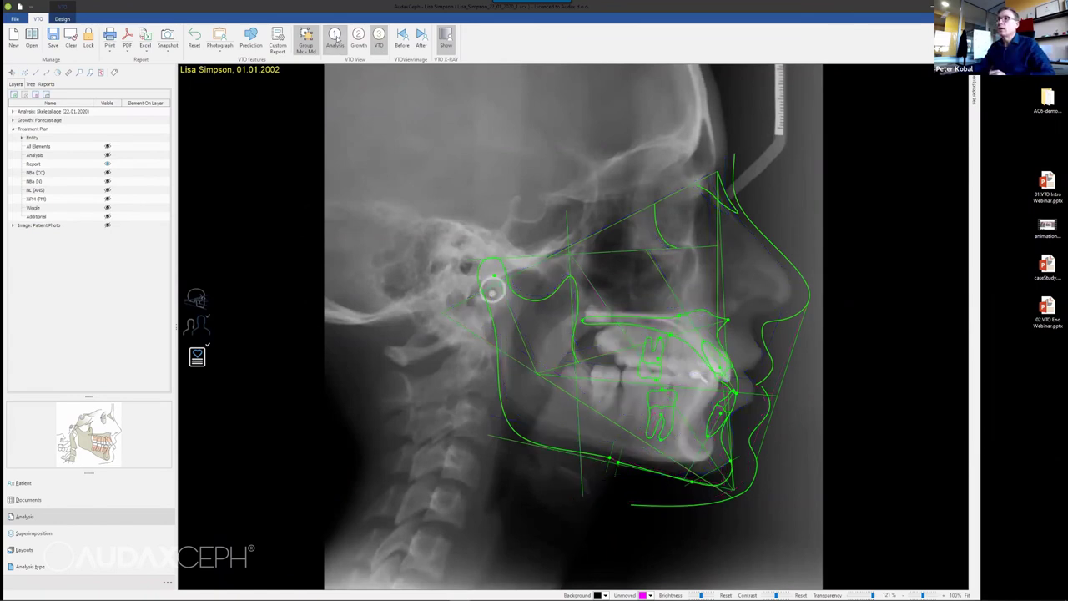
click(336, 37)
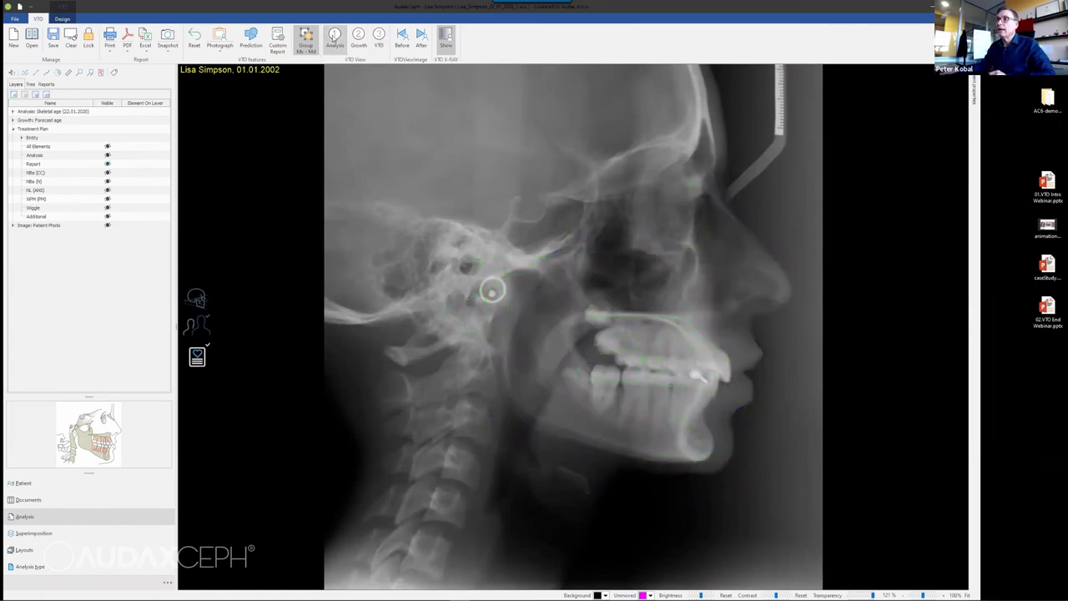
click(335, 36)
click(359, 35)
click(359, 35)
click(359, 35)
click(379, 35)
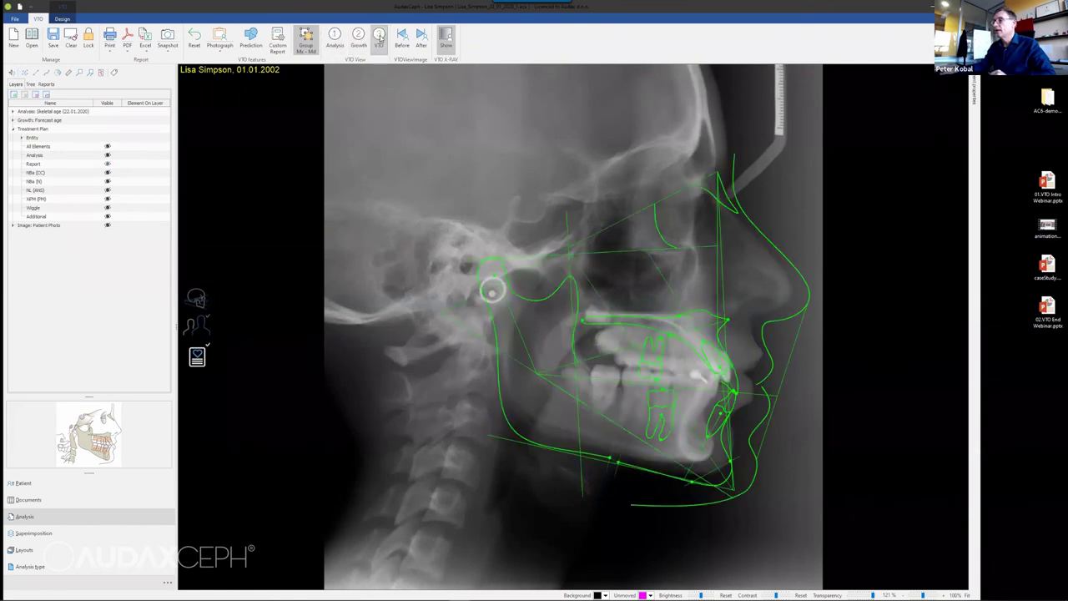
click(380, 35)
click(359, 35)
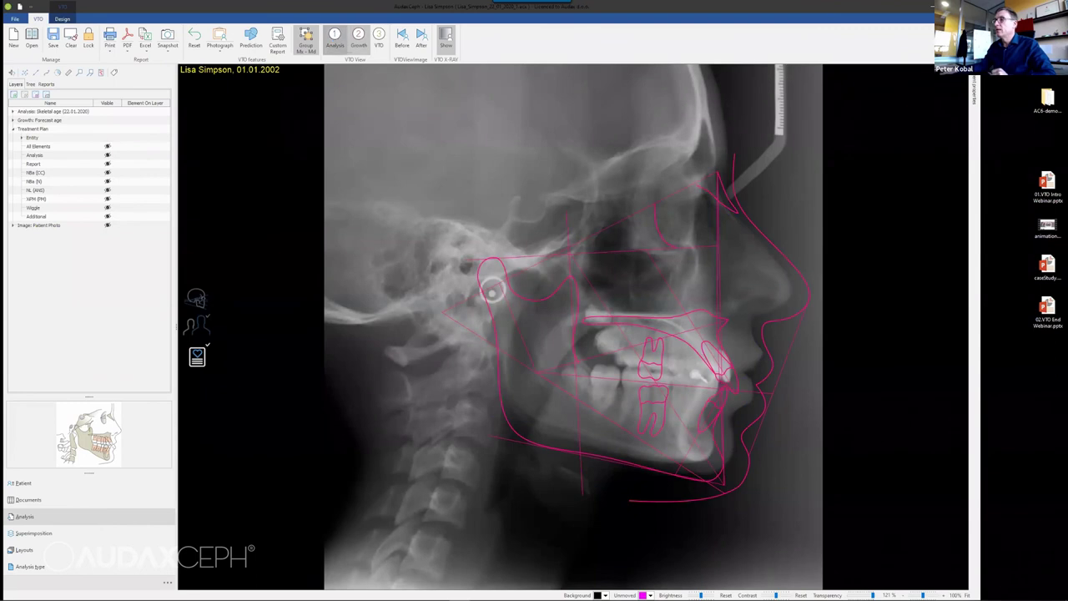
click(336, 37)
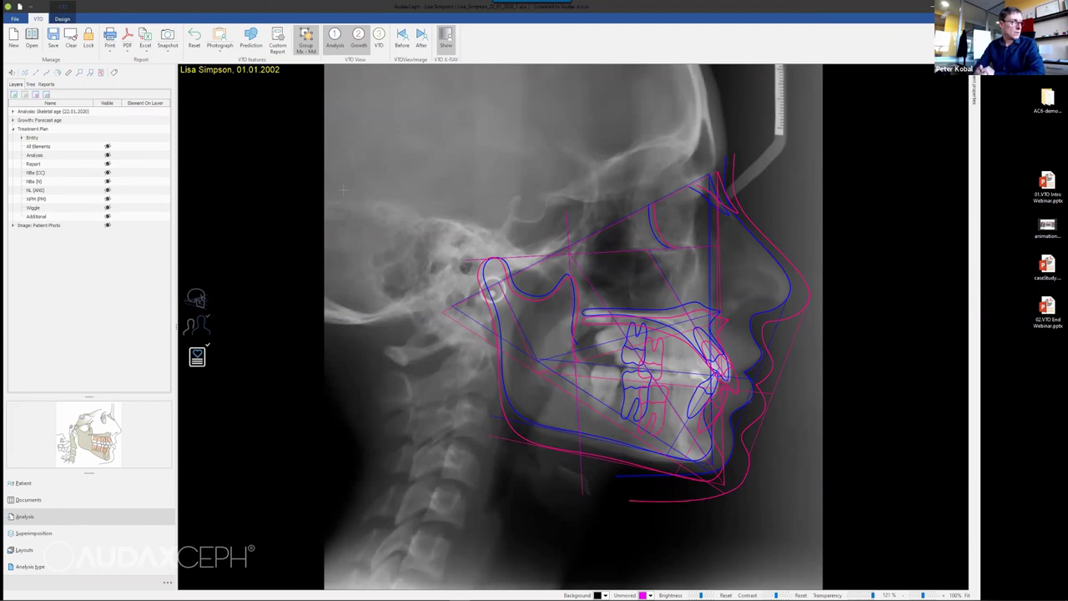
click(812, 23)
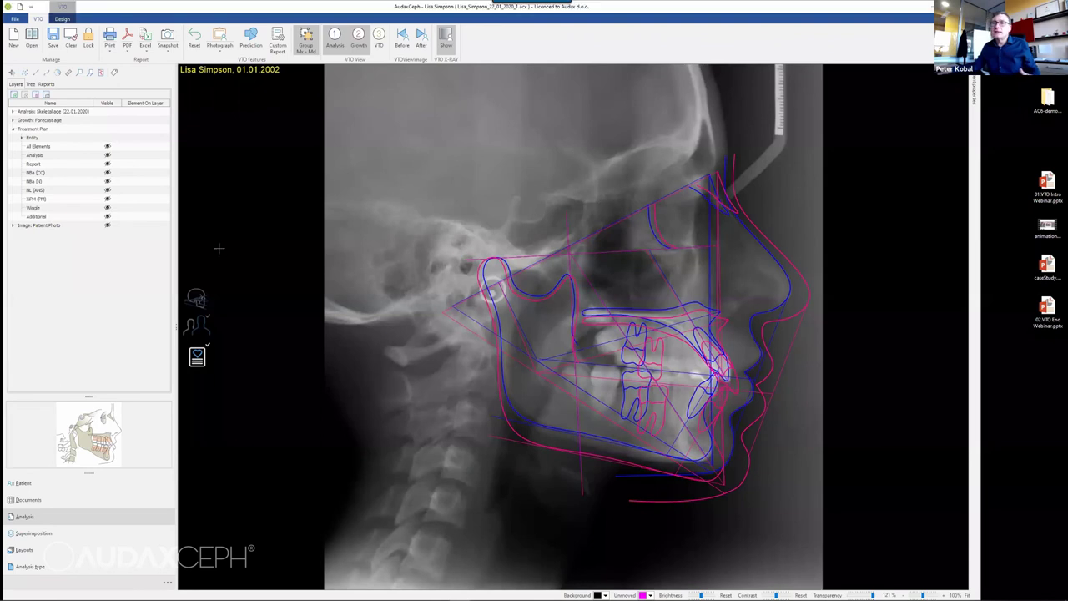
Step: Show the patient's profile photo beneath the tracing and open its transparency adjustment
click(107, 225)
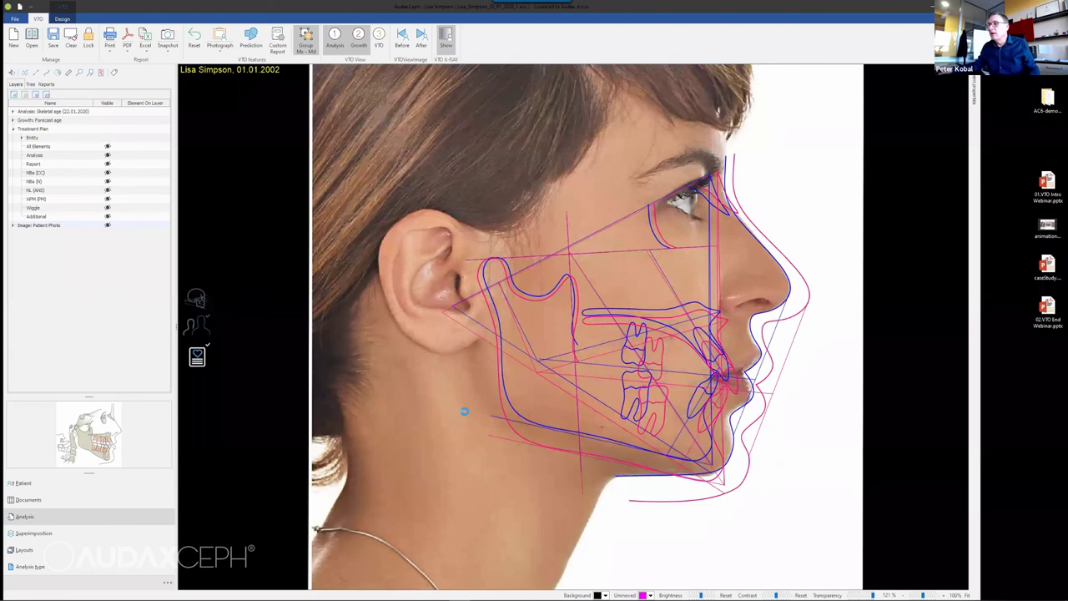
click(219, 36)
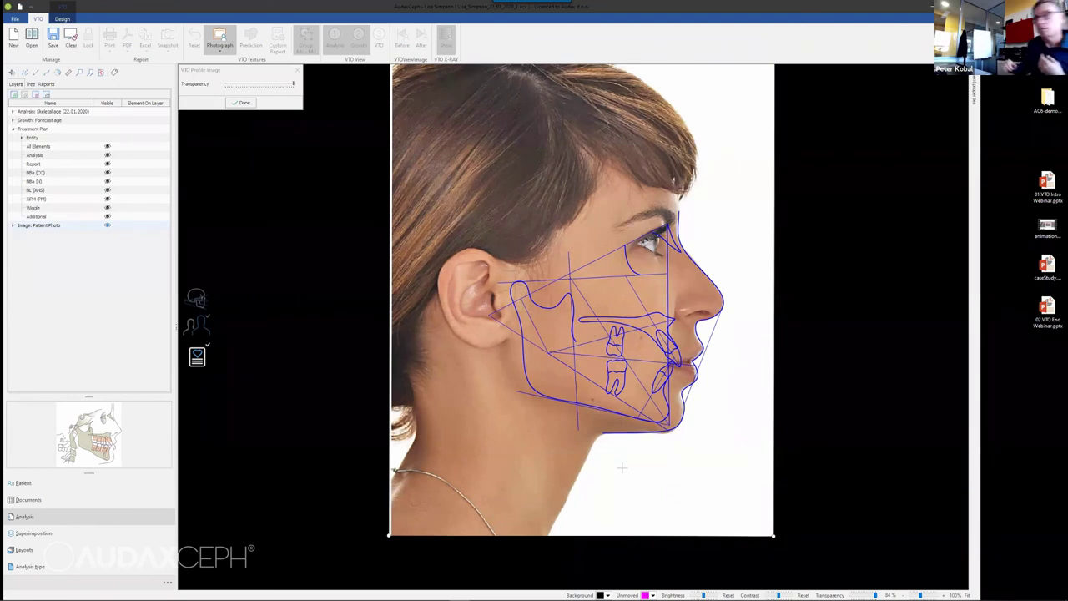
Step: Reopen the patient's lateral X-ray, return to the document list, and start a New Analysis
click(45, 485)
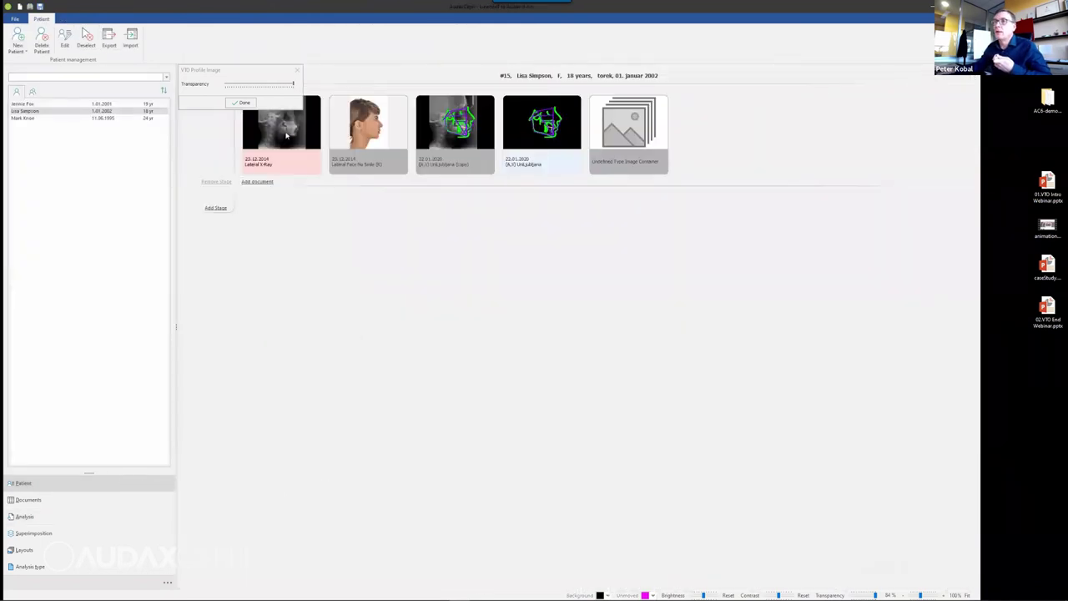
double_click(287, 127)
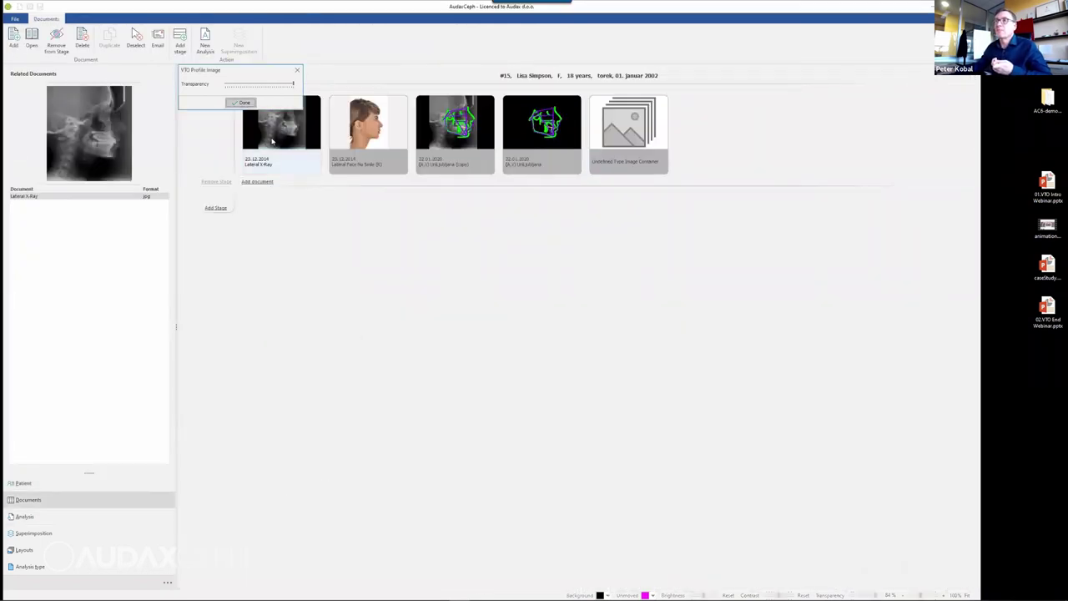
click(56, 516)
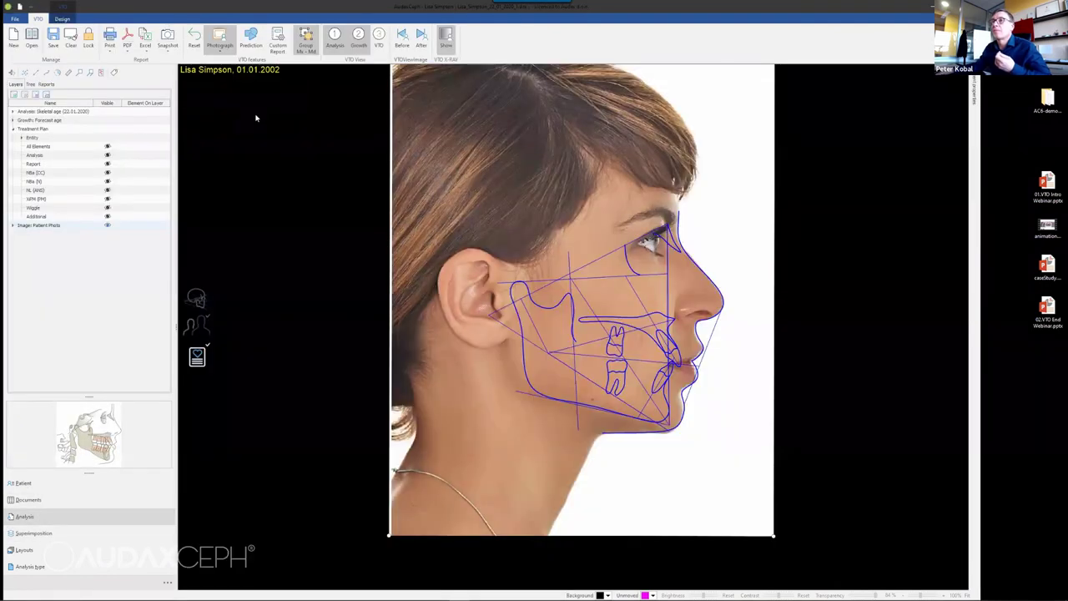
click(68, 498)
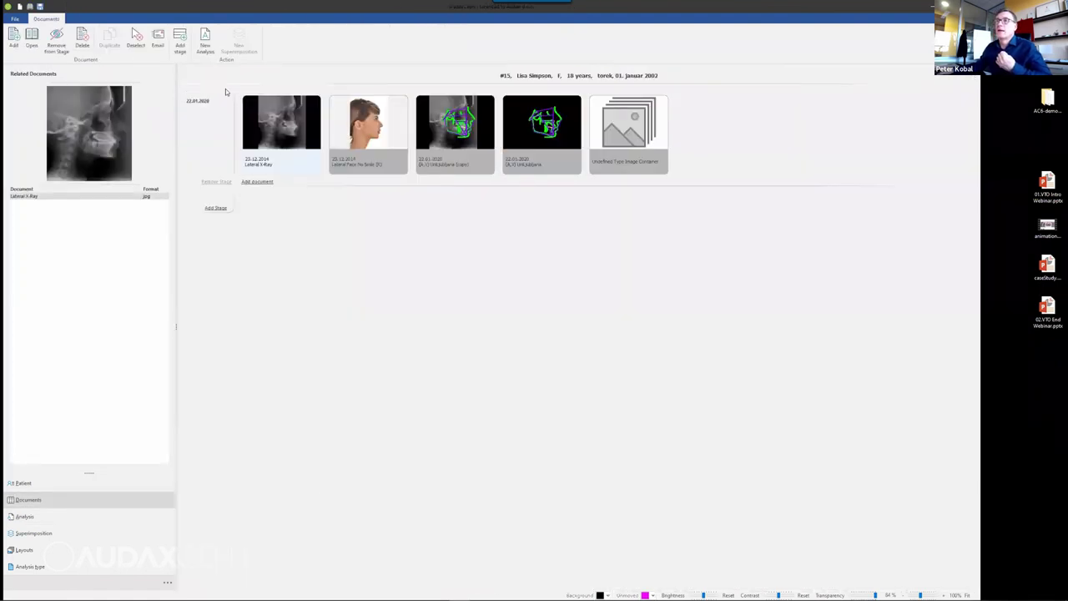
click(205, 35)
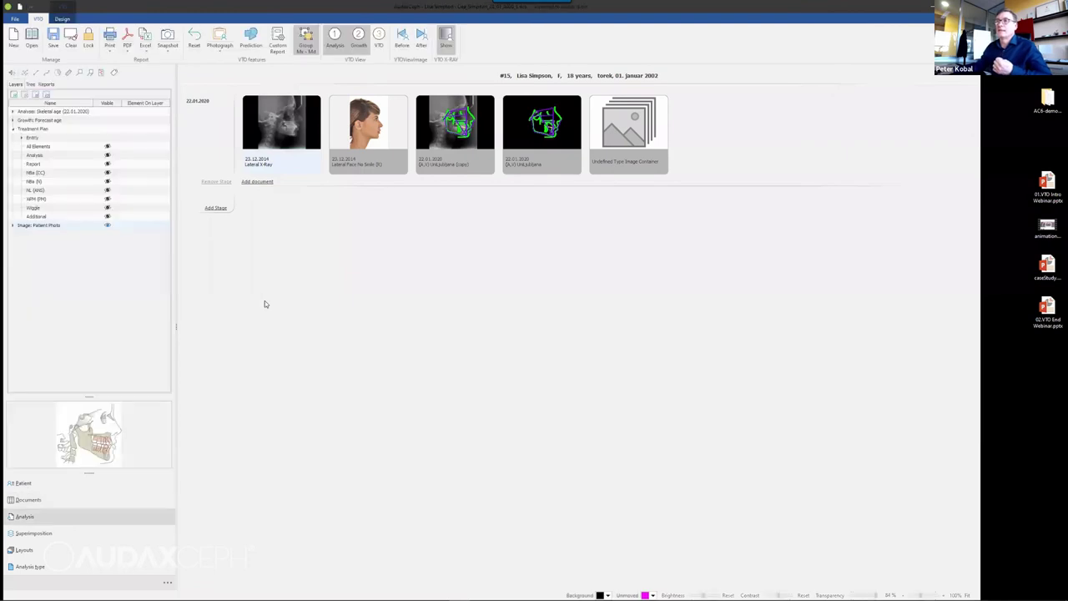
Step: Skip saving the previous analysis, auto-trace the landmarks, and display the Report layer
click(557, 318)
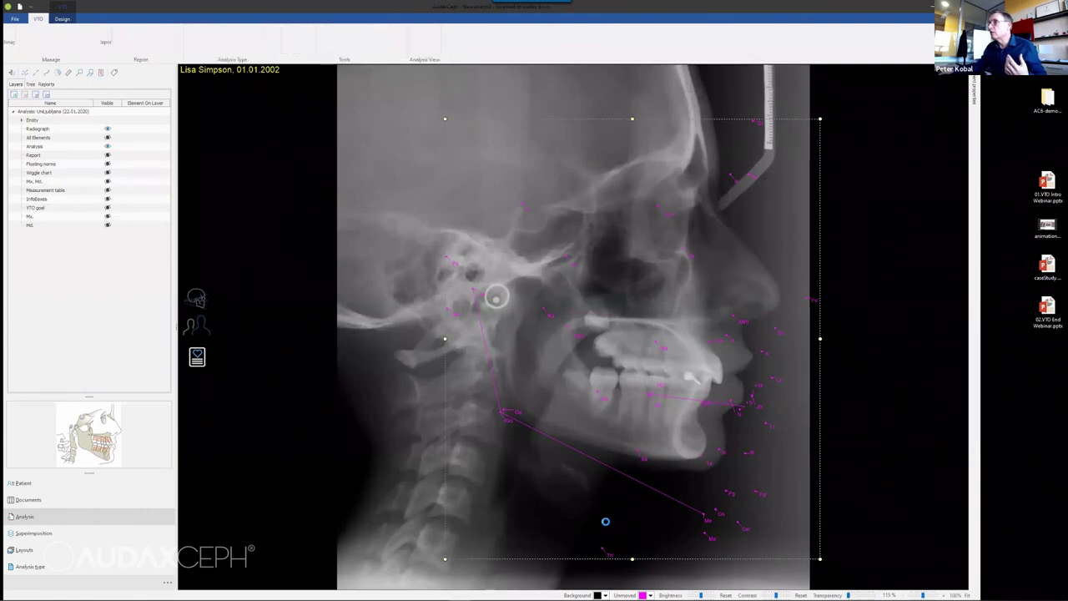
click(390, 38)
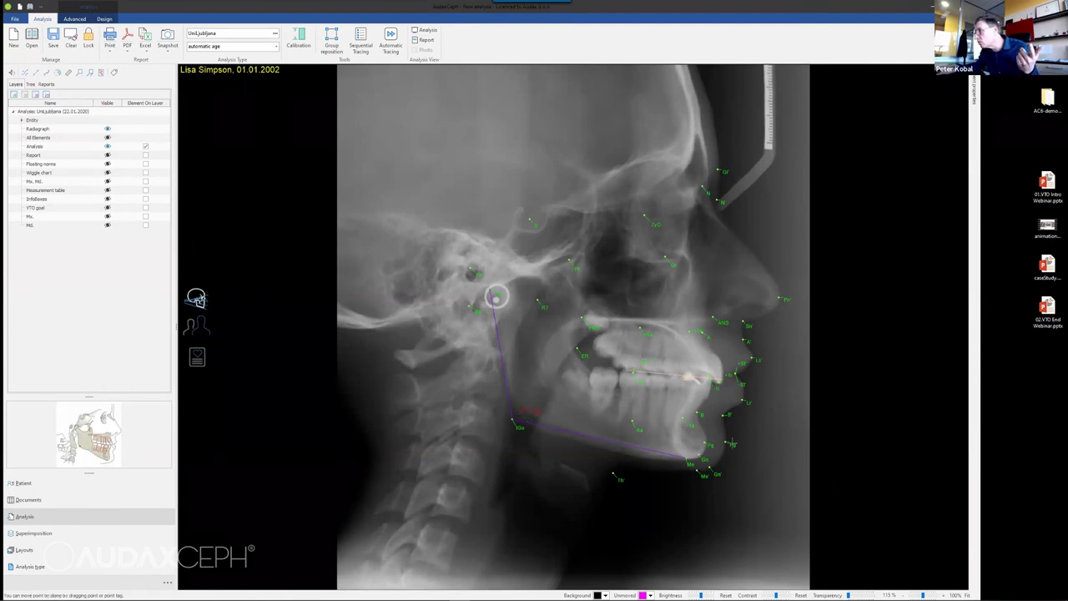
click(107, 155)
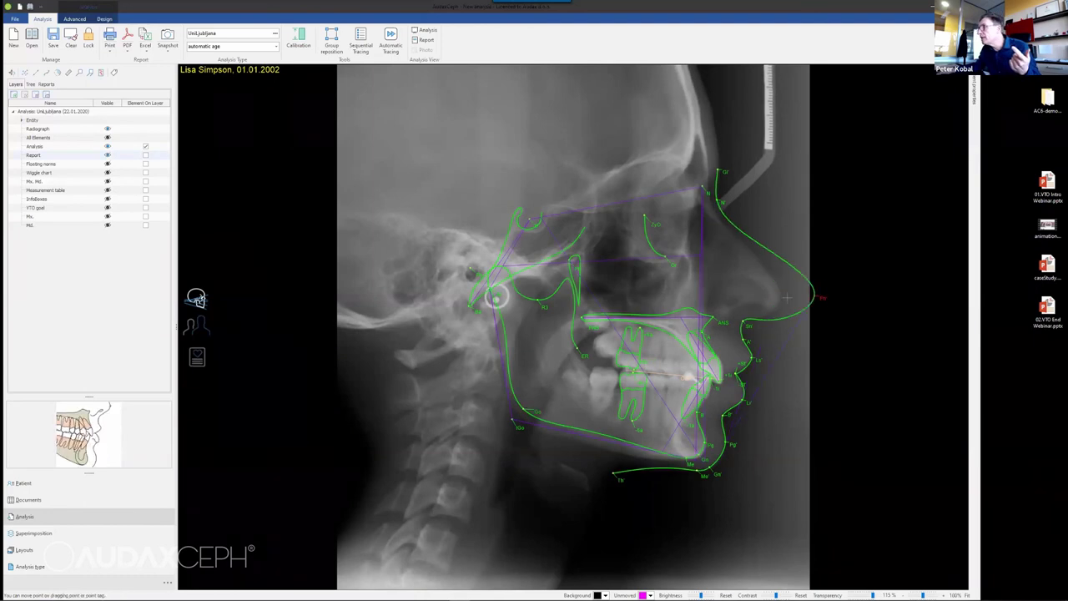
Step: Nudge the Pn nose-tip landmark slightly to fit the soft-tissue profile
drag(785, 297, 788, 301)
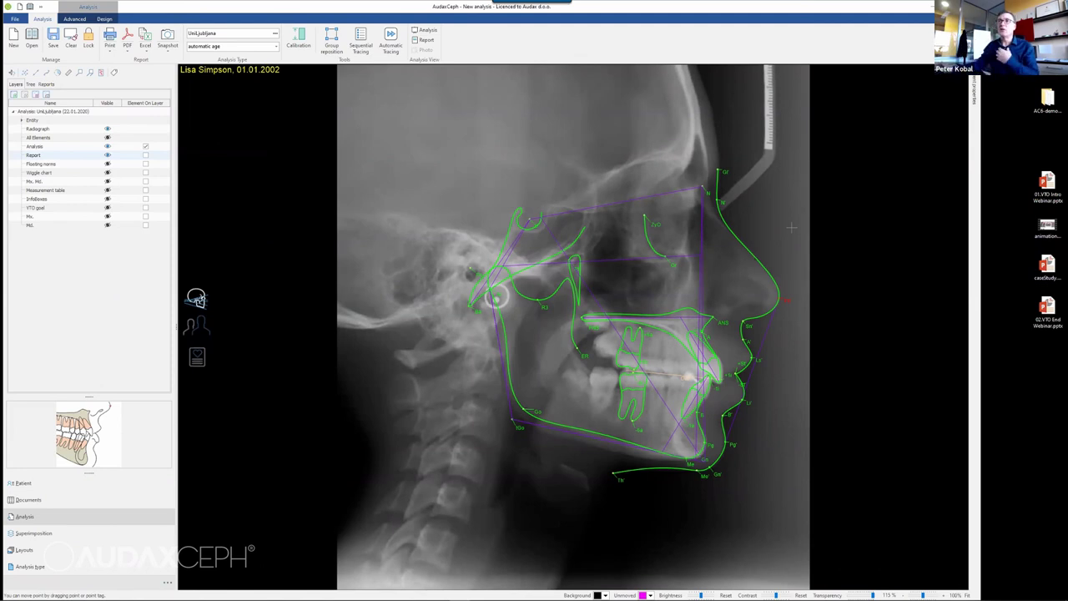
Step: Start Natural Head Position from Advanced X-Ray Tools, pairing the X-ray with the lateral face photo
click(74, 19)
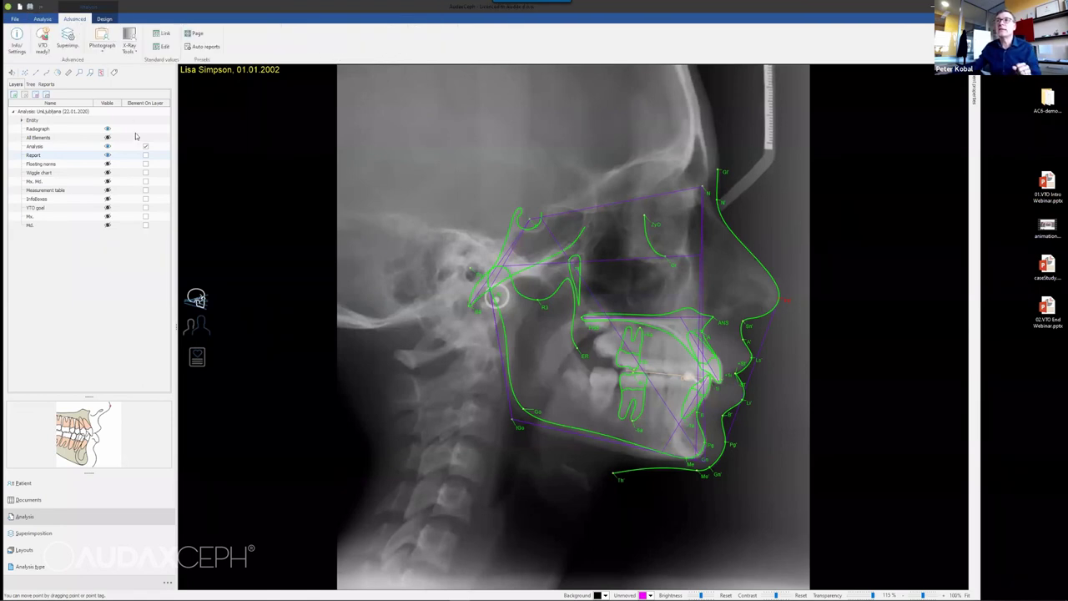
click(131, 49)
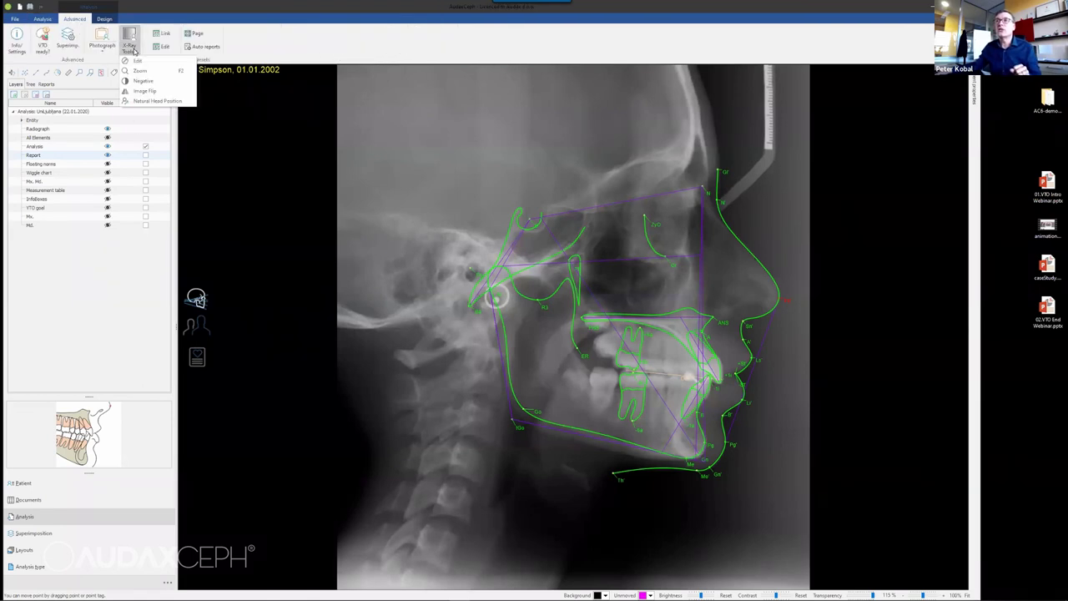
click(163, 102)
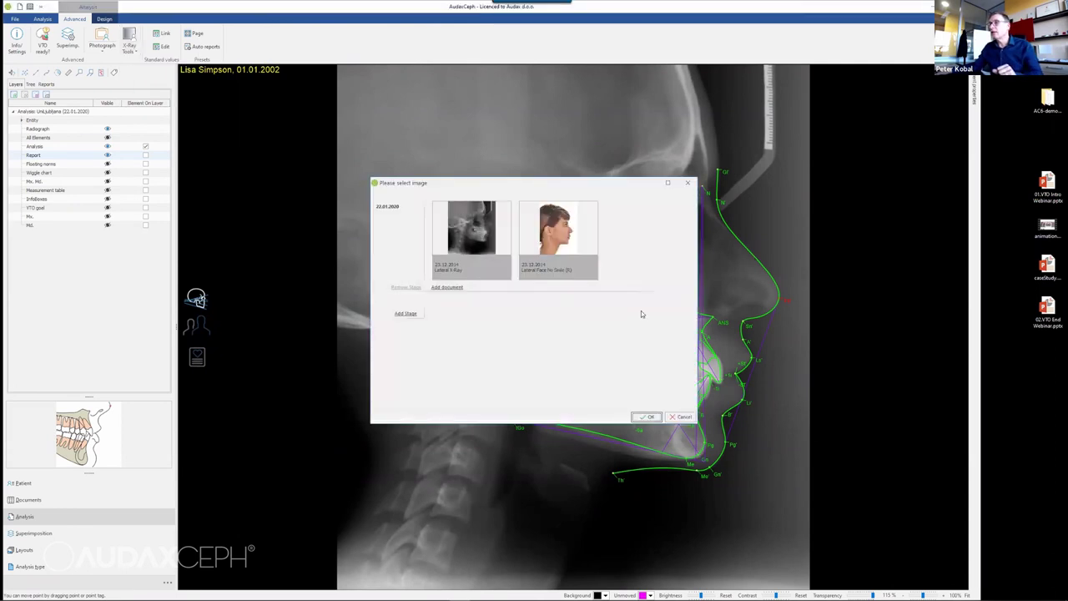
click(561, 238)
click(646, 417)
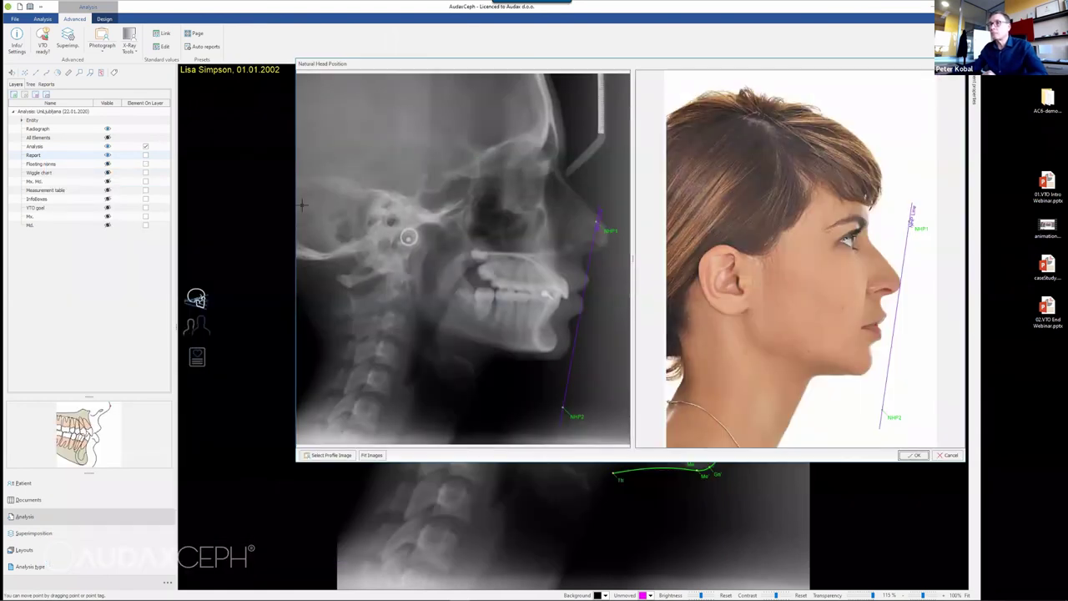
Step: Align NHP1 at the nose tip and NHP2 at the chin on radiograph and photo, then apply
drag(597, 224, 614, 229)
drag(576, 416, 582, 366)
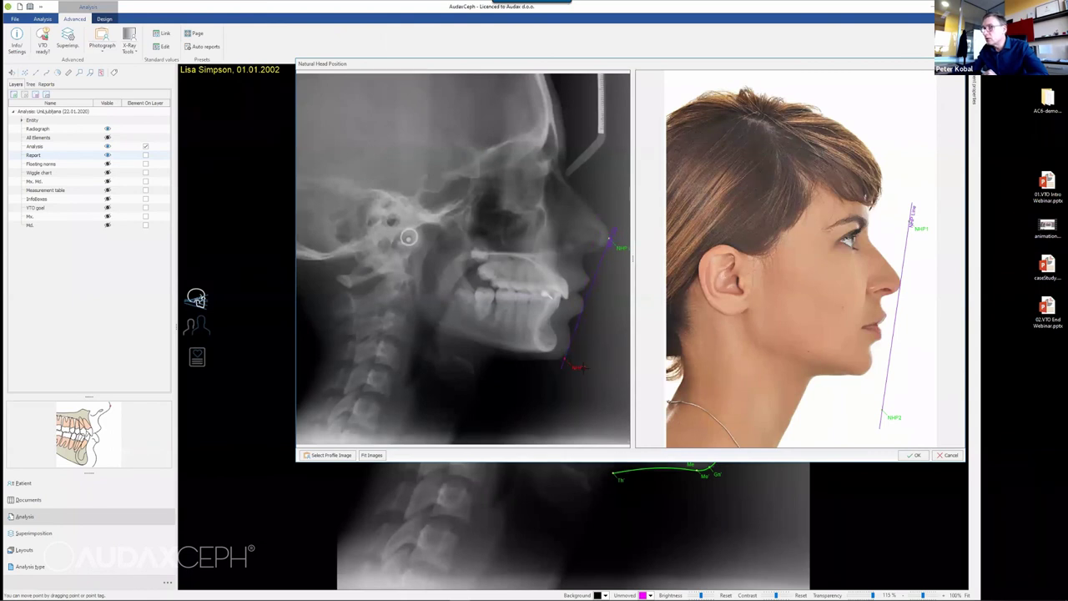
drag(918, 232, 915, 292)
drag(894, 415, 880, 381)
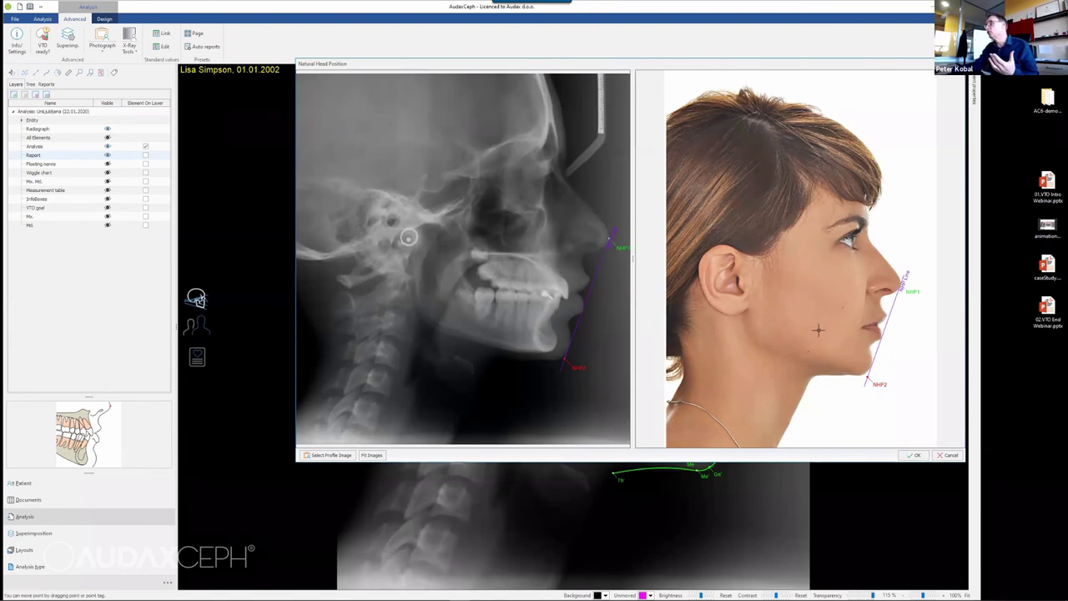
click(913, 455)
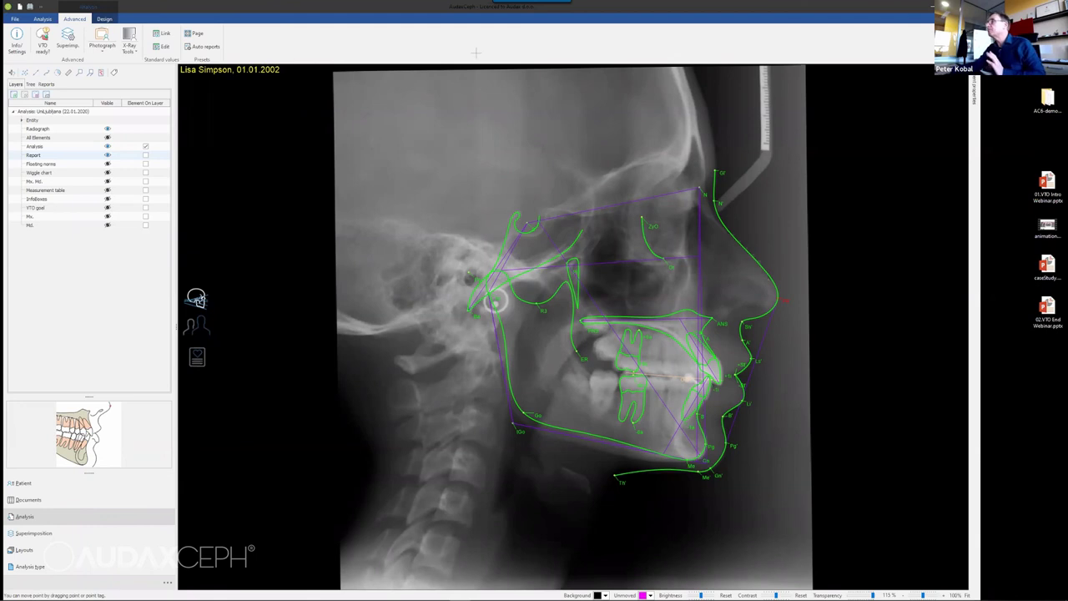
Step: Minimize AudaxCeph and the orthodonticImages folder to reveal the desktop
click(697, 171)
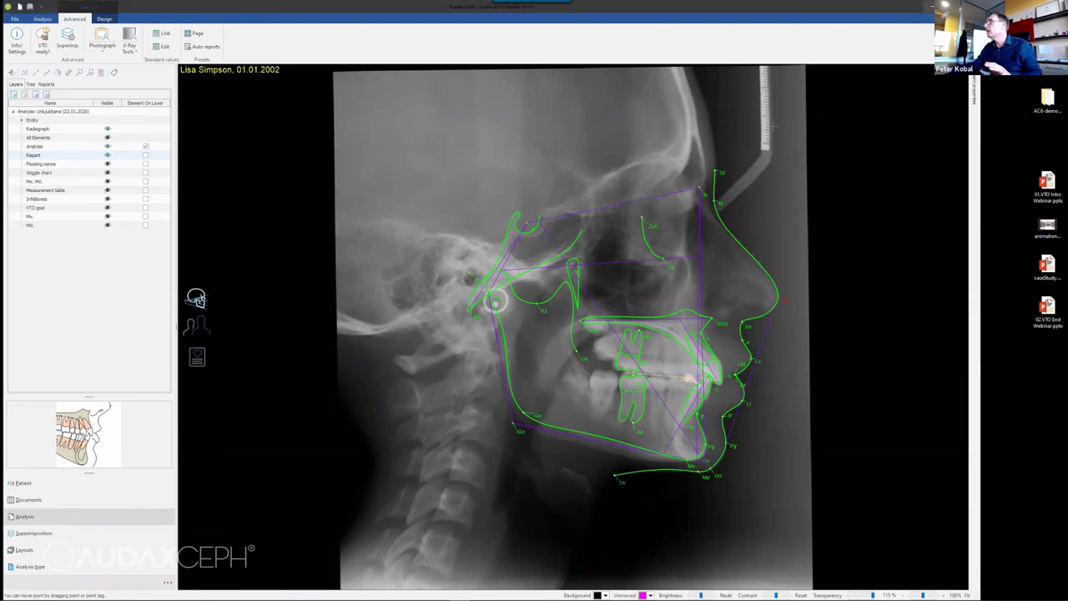
click(933, 7)
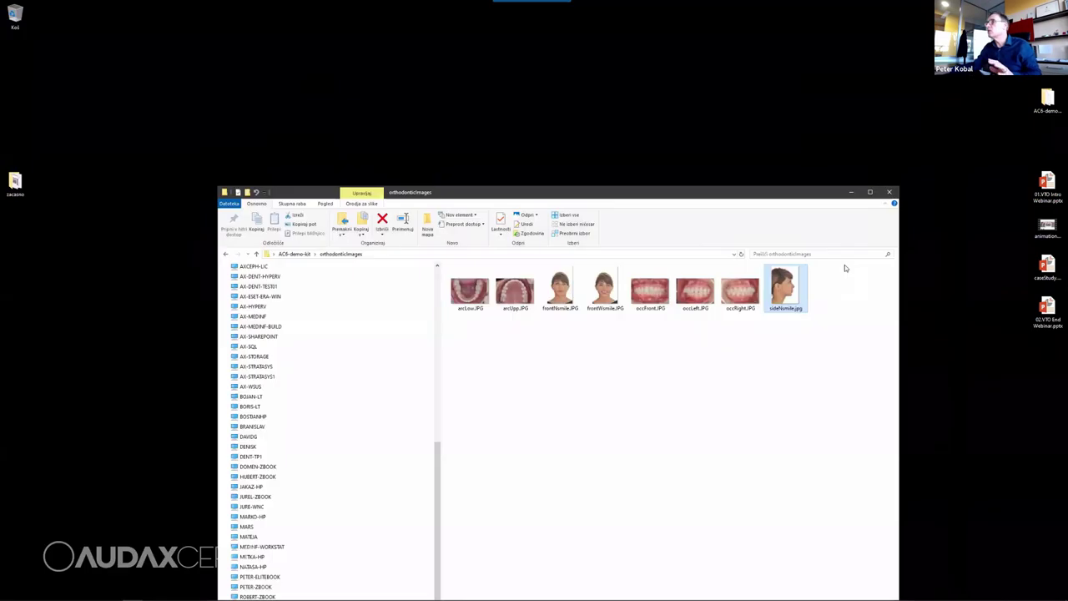
click(850, 192)
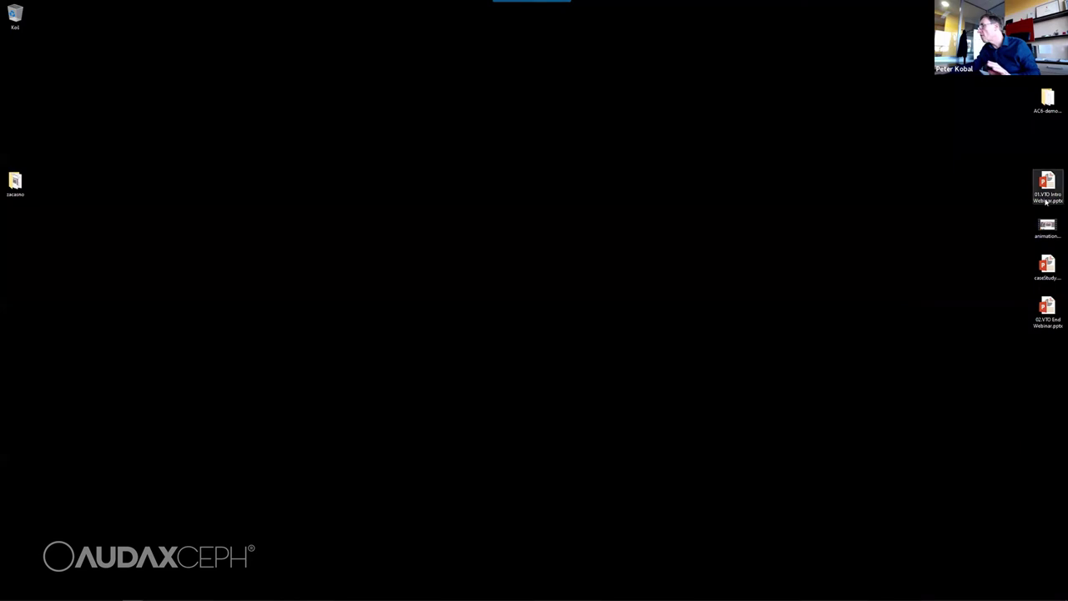
Step: Open the VTO End Webinar presentation and play it from the first slide
click(1049, 315)
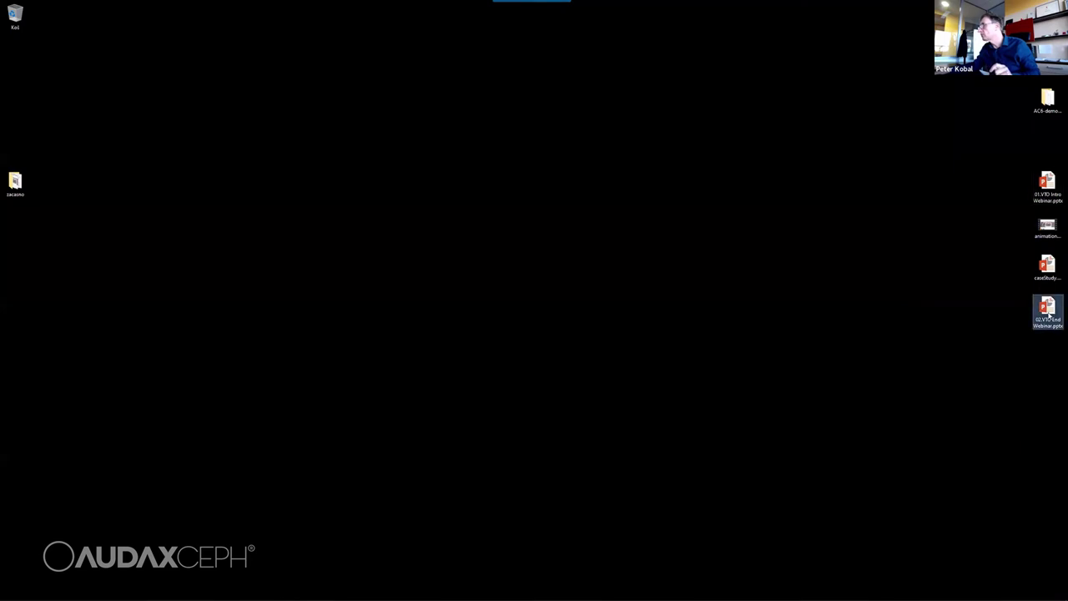
right_click(1049, 315)
click(934, 280)
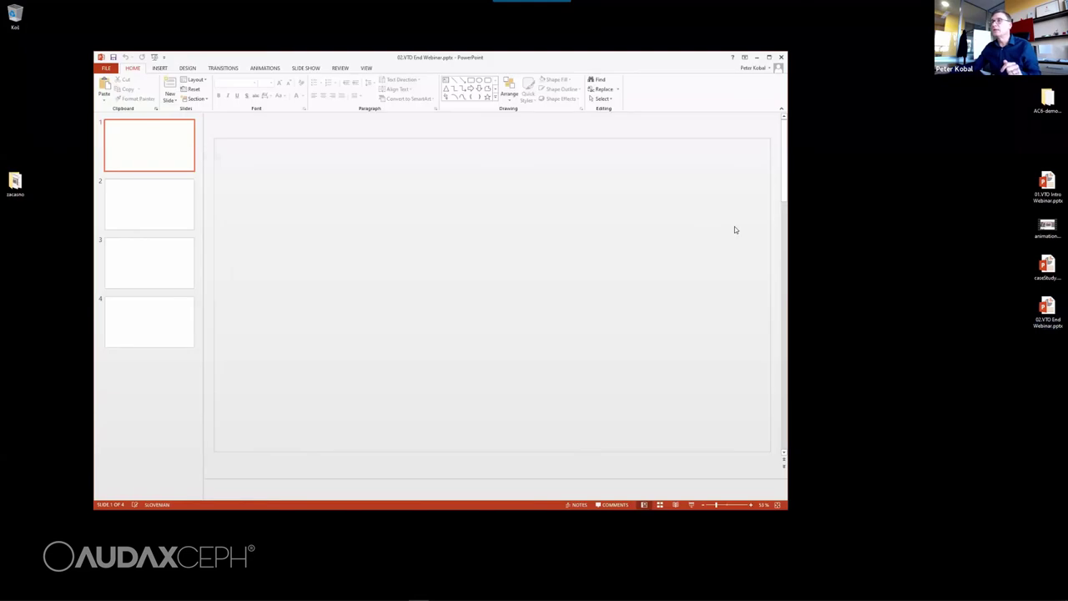
click(155, 58)
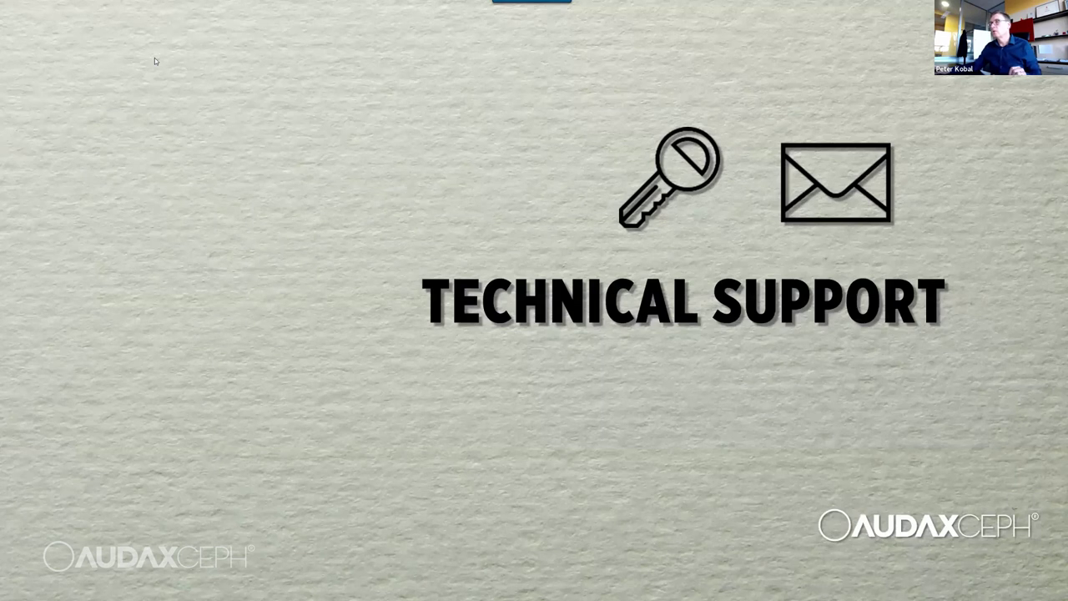